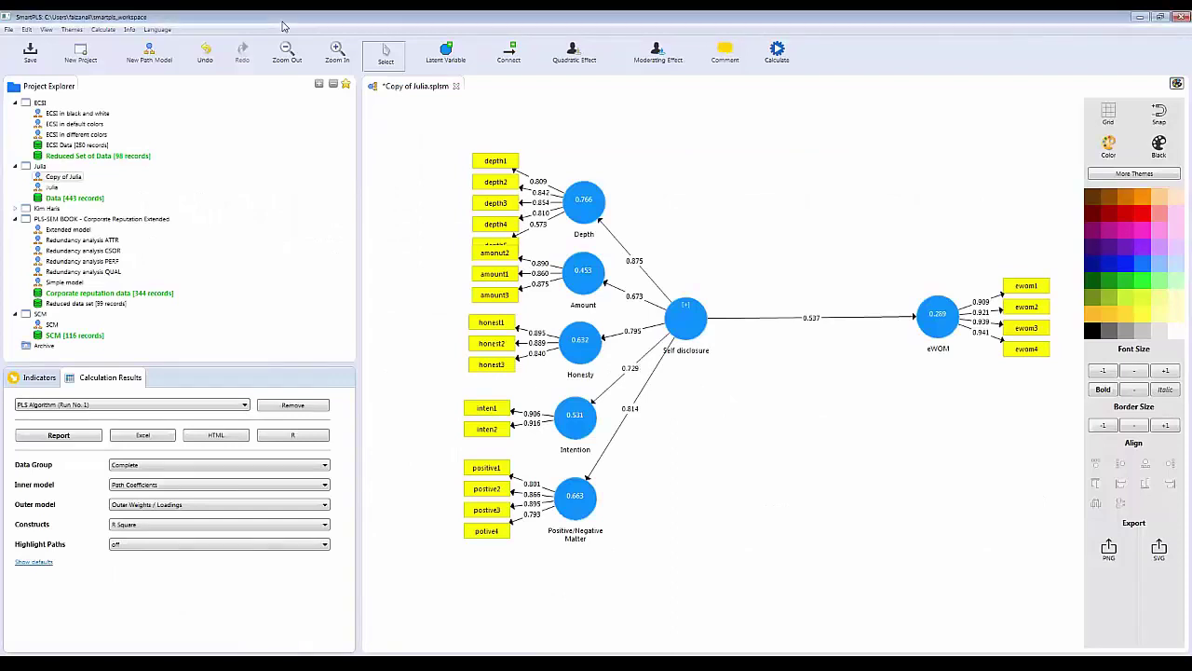
# Exit the program without saving the changes to Copy of Julia, restart it and maximize its window.
pyautogui.doubleClick(908, 20)
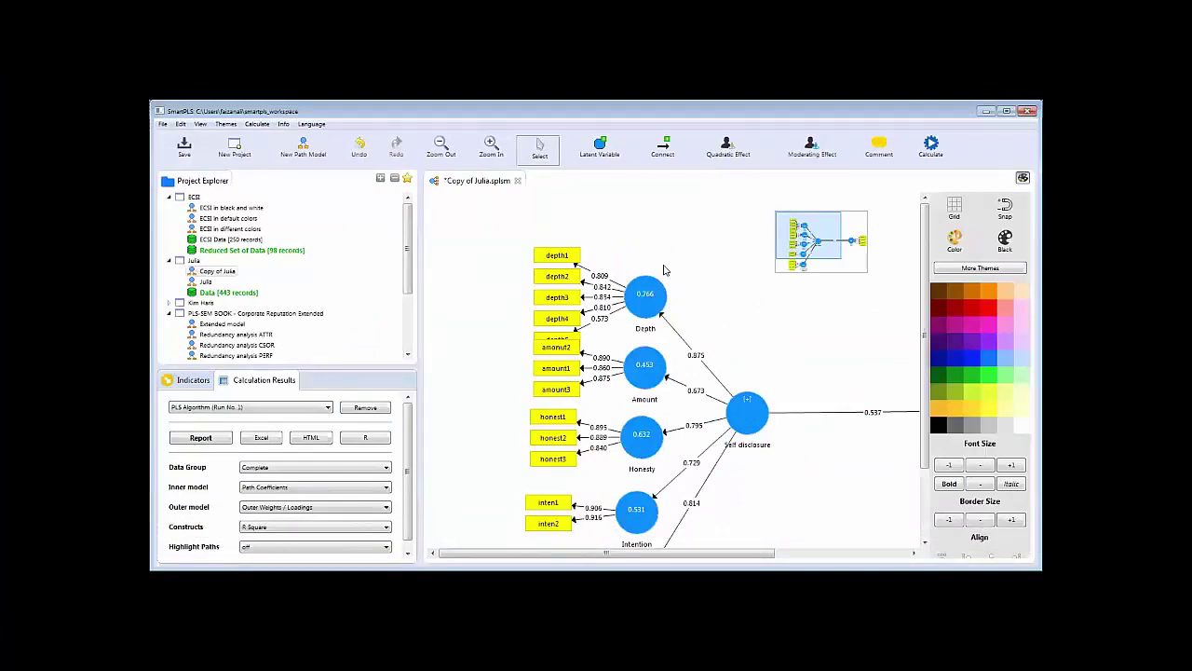
pyautogui.click(1006, 110)
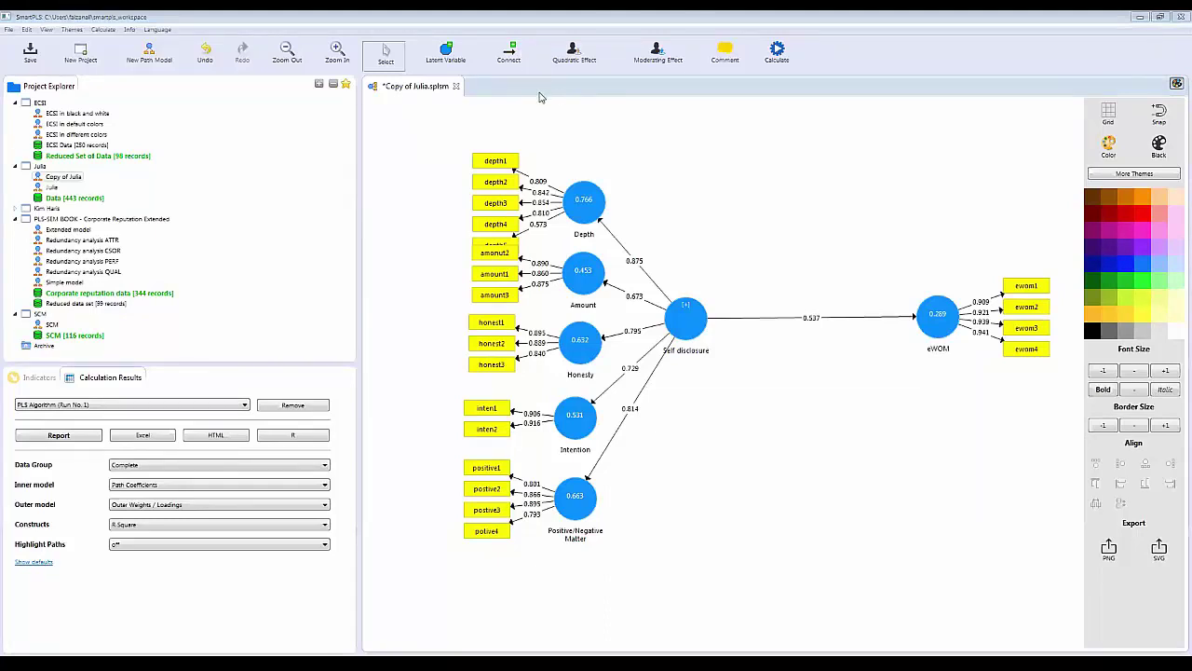
pyautogui.click(1179, 19)
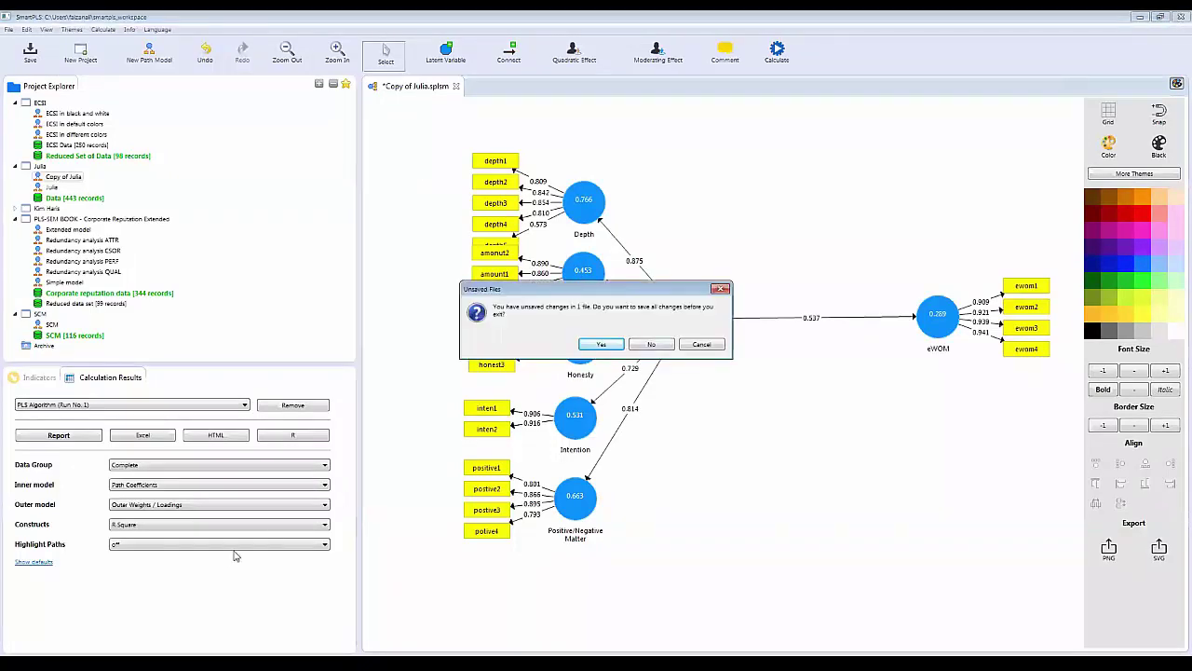
pyautogui.click(651, 344)
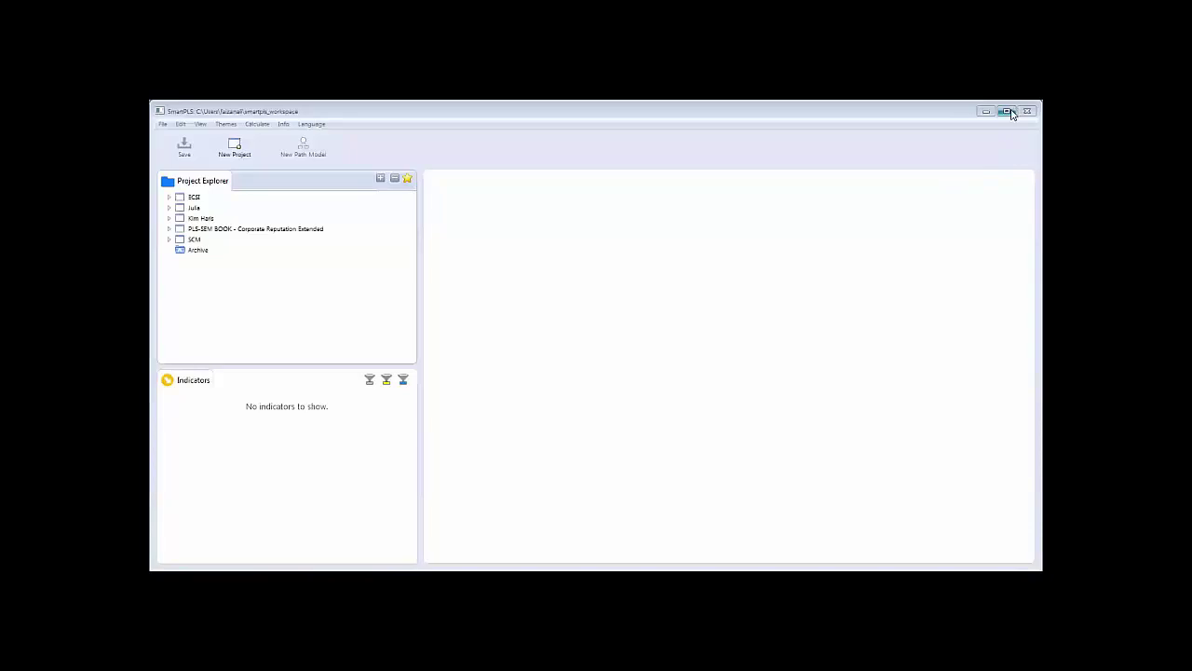
pyautogui.click(1008, 111)
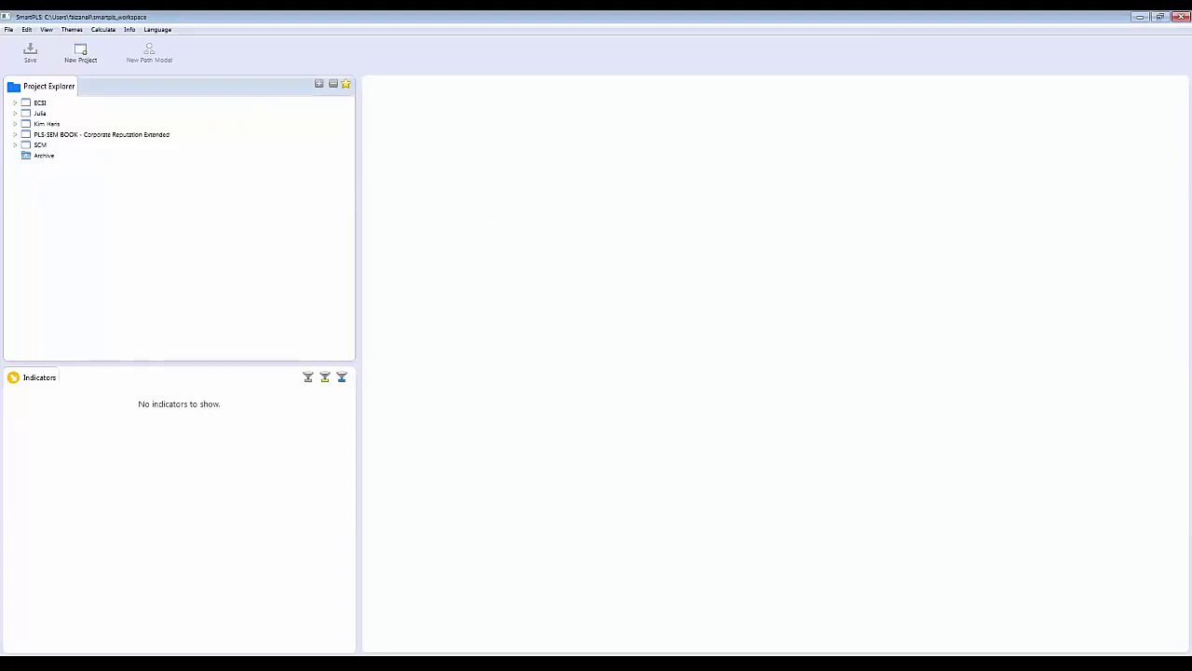
# Create a new project named SCM-Webinar.
pyautogui.click(80, 59)
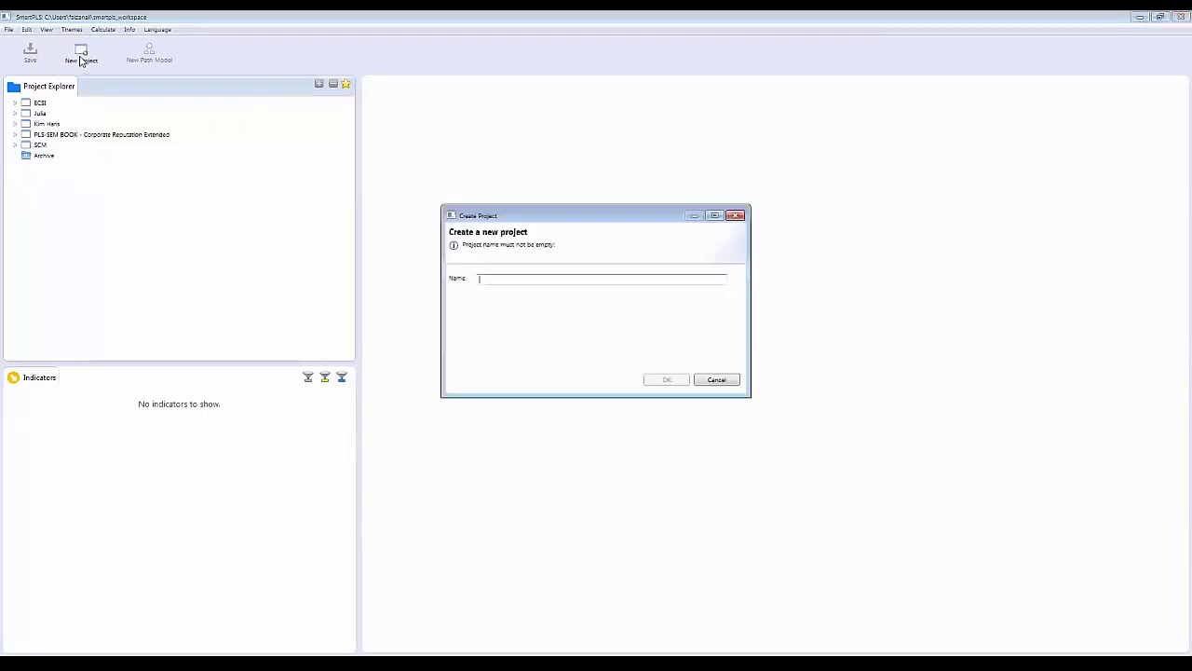
pyautogui.write('sc')
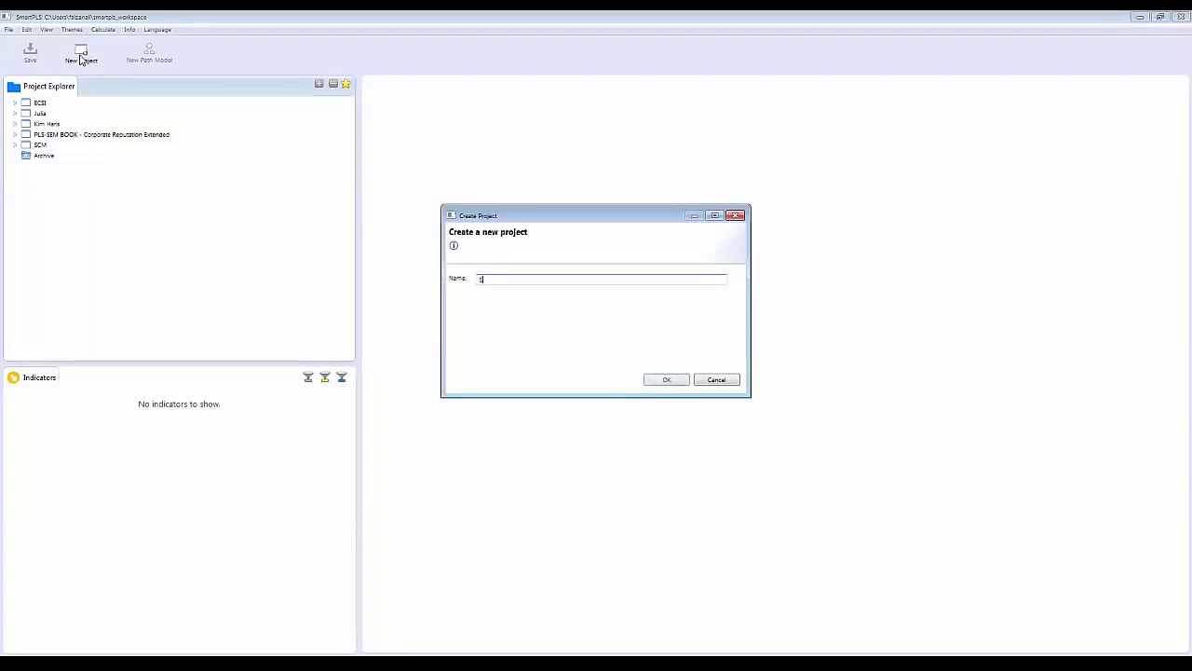
pyautogui.write('M')
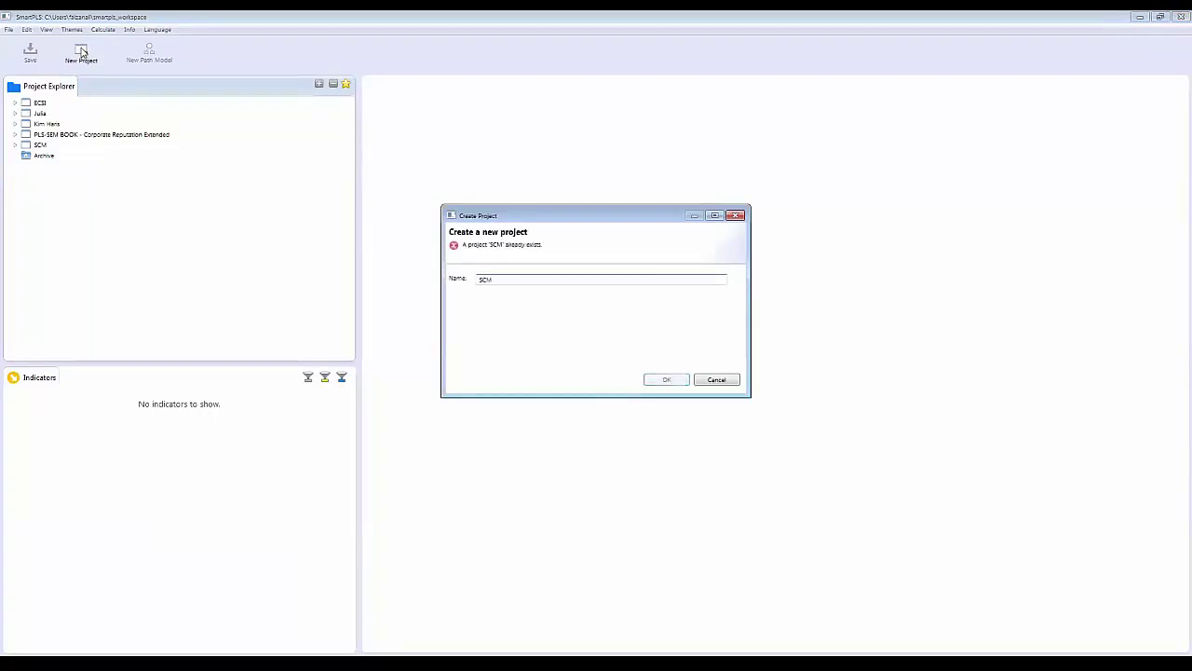
pyautogui.write('-Webinar')
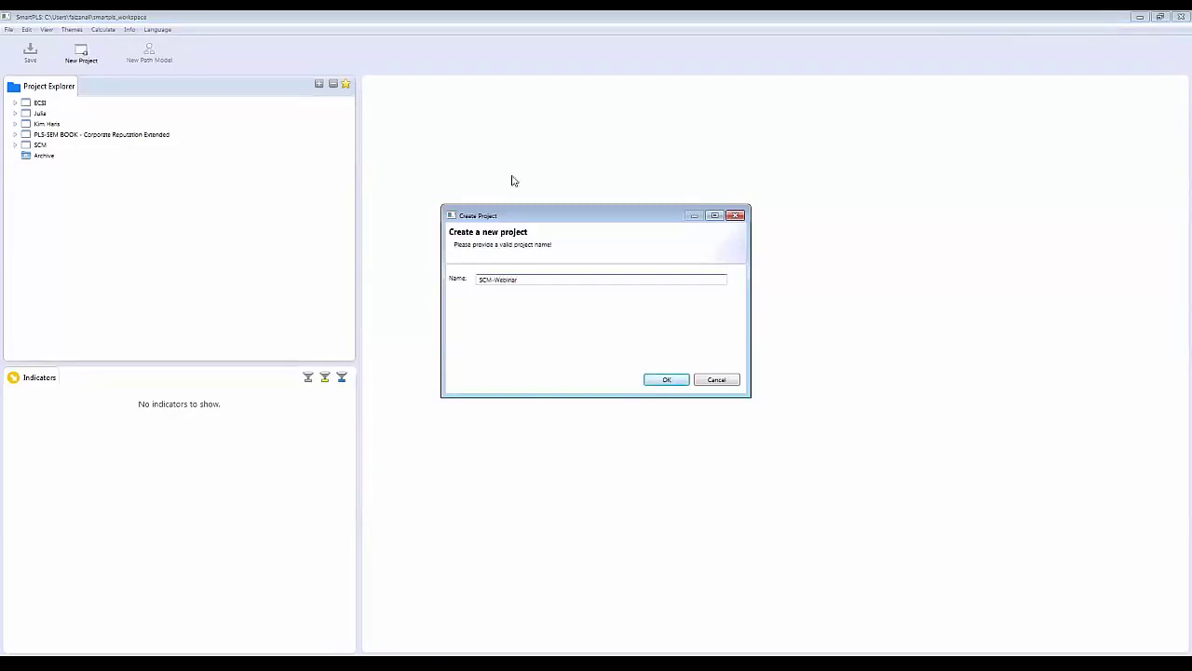
pyautogui.click(664, 380)
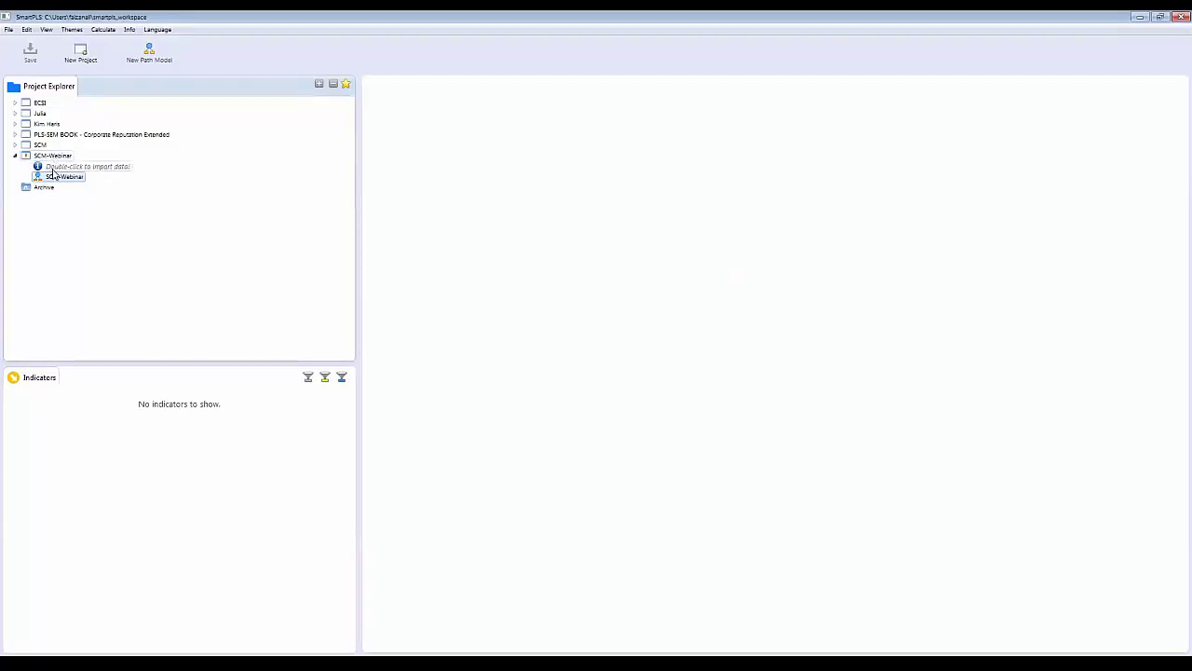
# Import the SCM data file from the Dropbox folder PLS Webinar into the SCM-Webinar project under the name SCM.
pyautogui.doubleClick(107, 170)
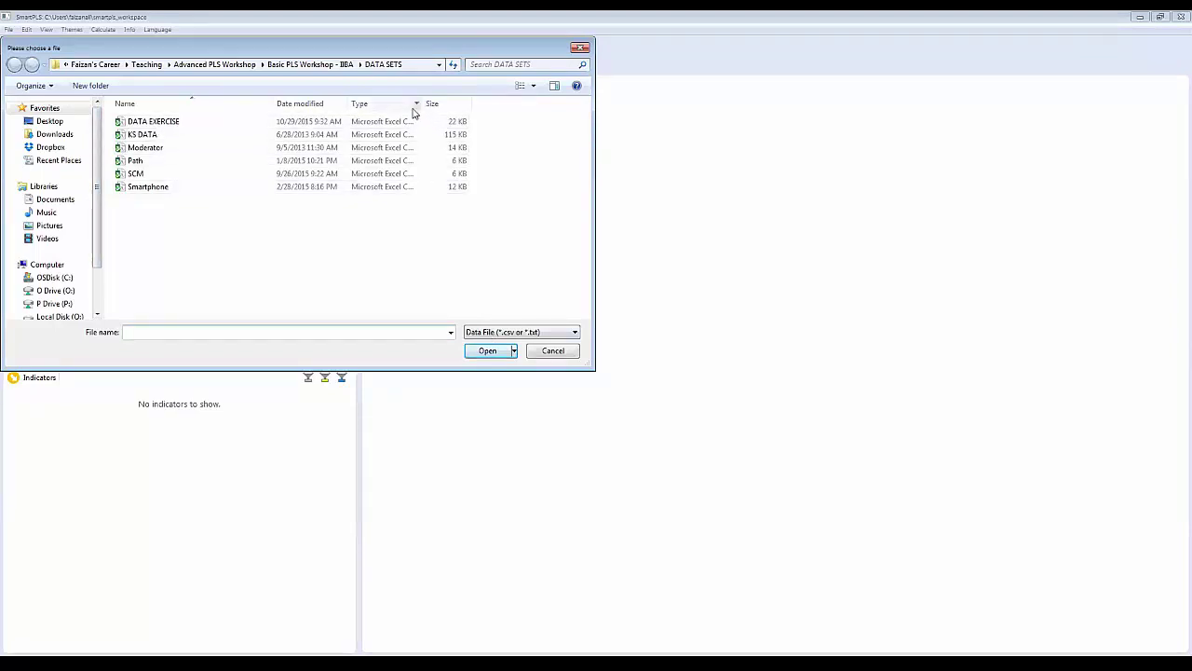
pyautogui.moveTo(422, 104); pyautogui.dragTo(534, 104)
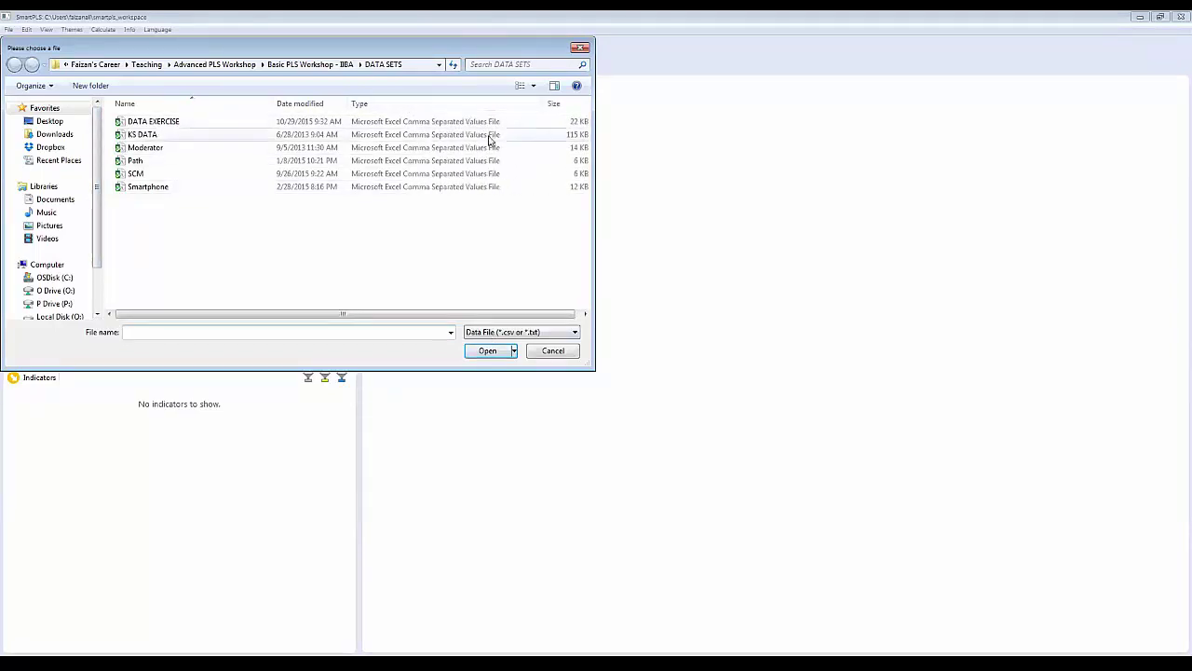
pyautogui.click(110, 64)
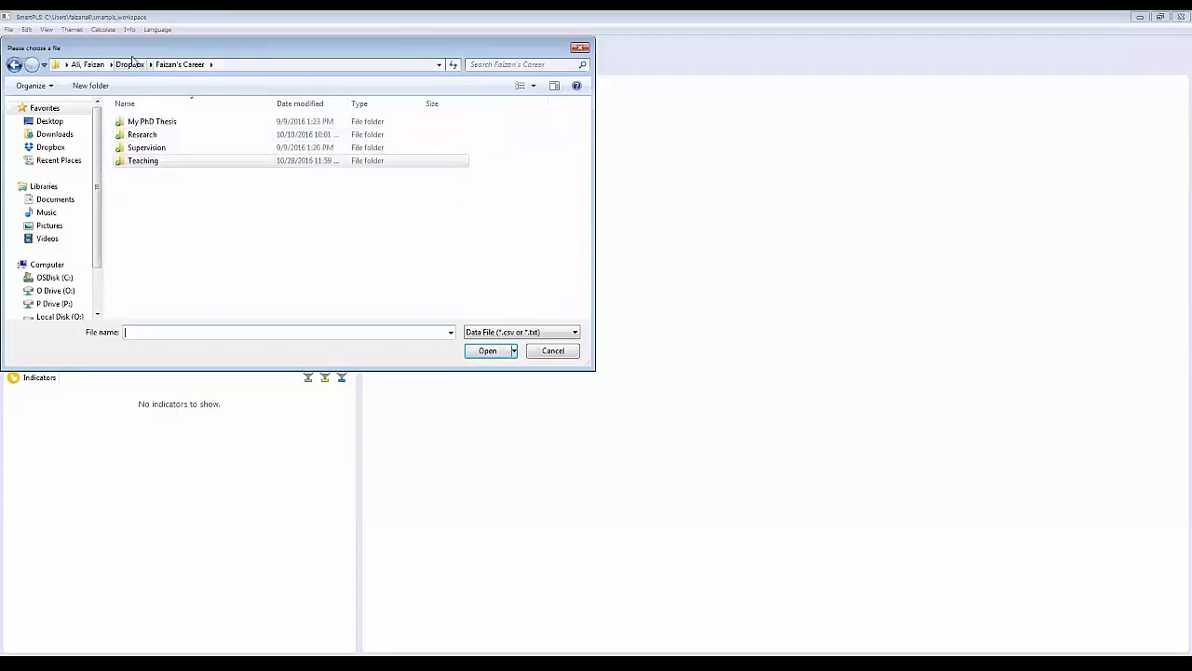
pyautogui.click(131, 64)
pyautogui.doubleClick(145, 175)
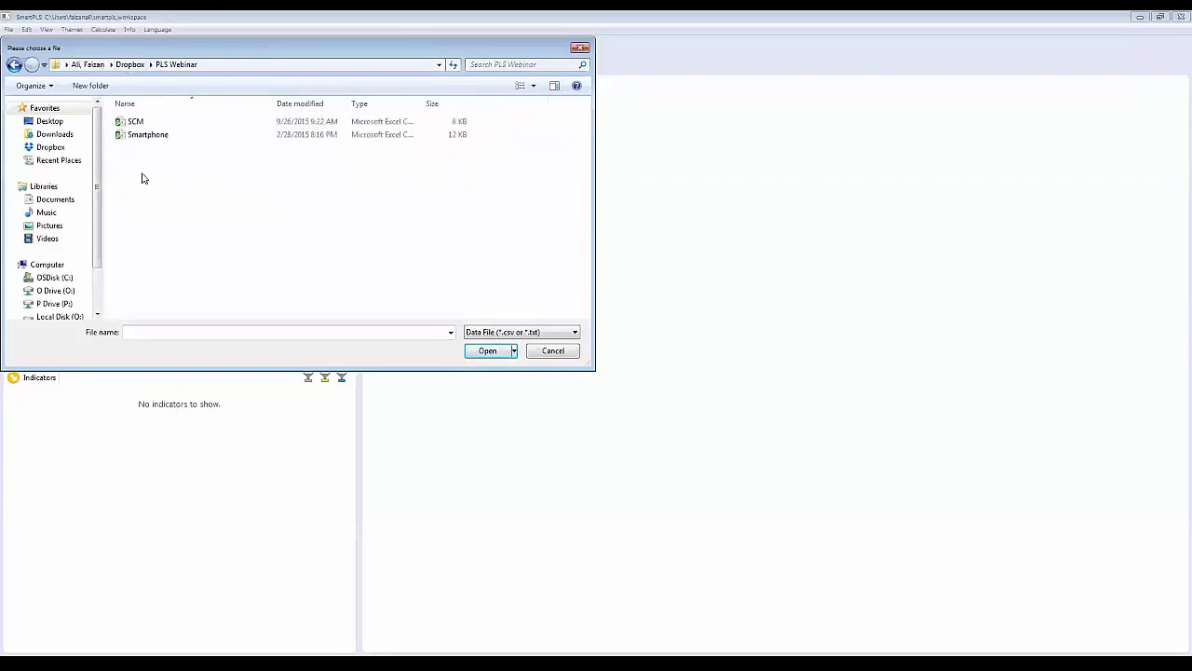
pyautogui.doubleClick(130, 123)
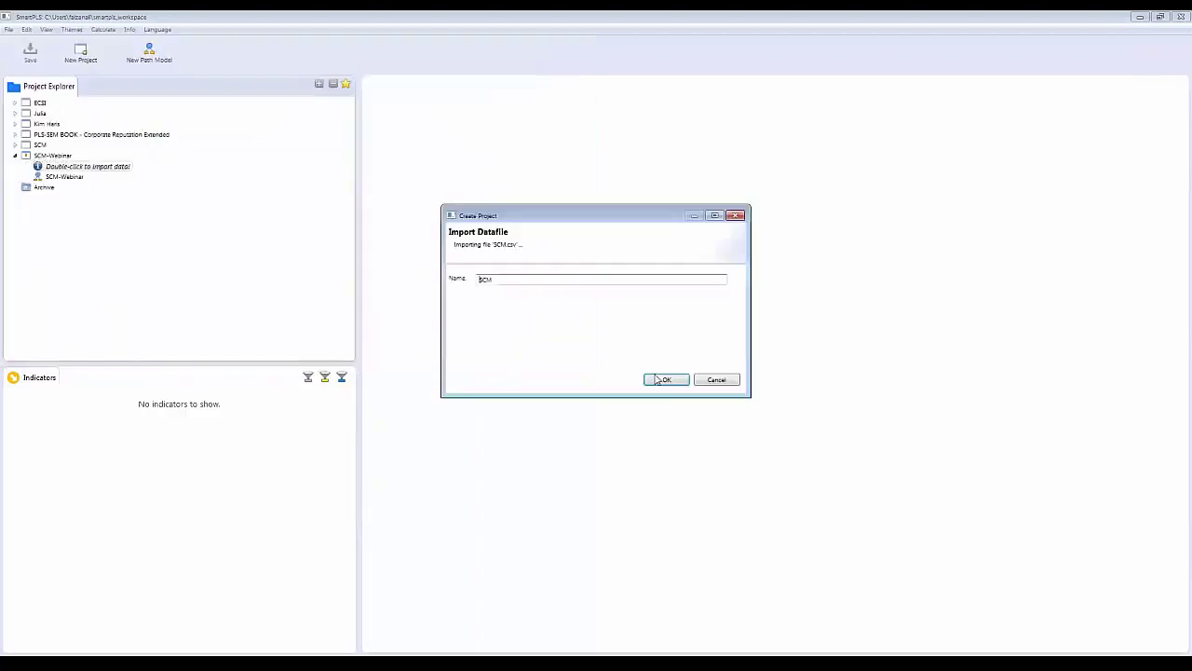
pyautogui.click(665, 382)
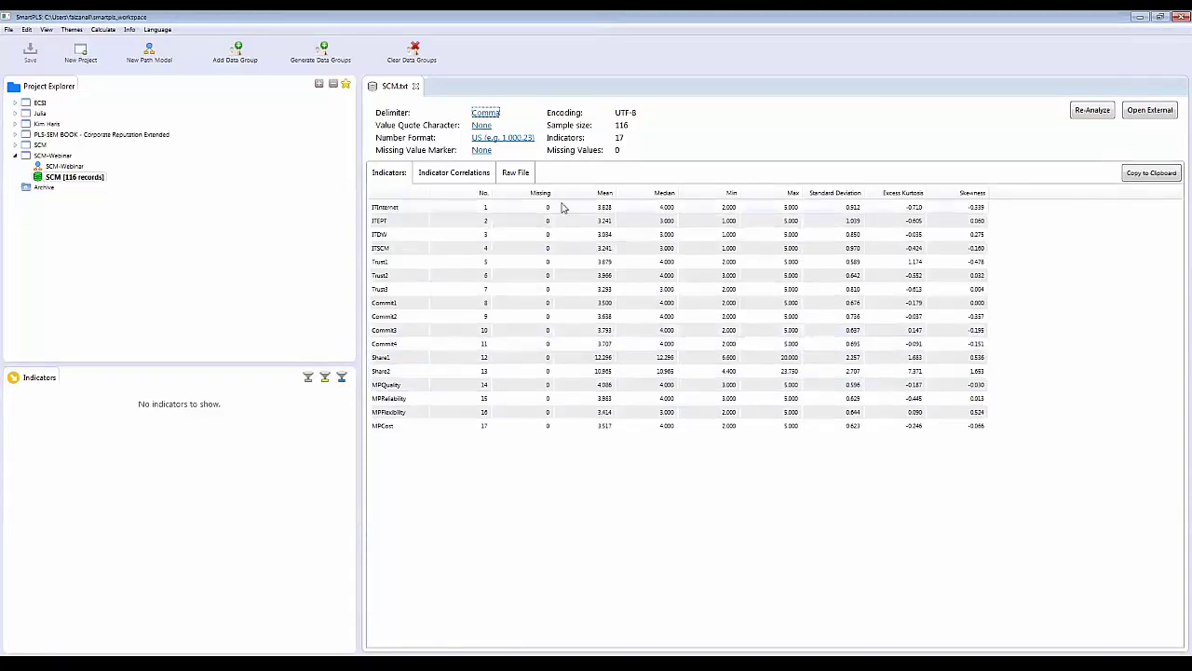
# Review the raw file and the indicator statistics of the imported SCM data, and close the data view.
pyautogui.click(526, 176)
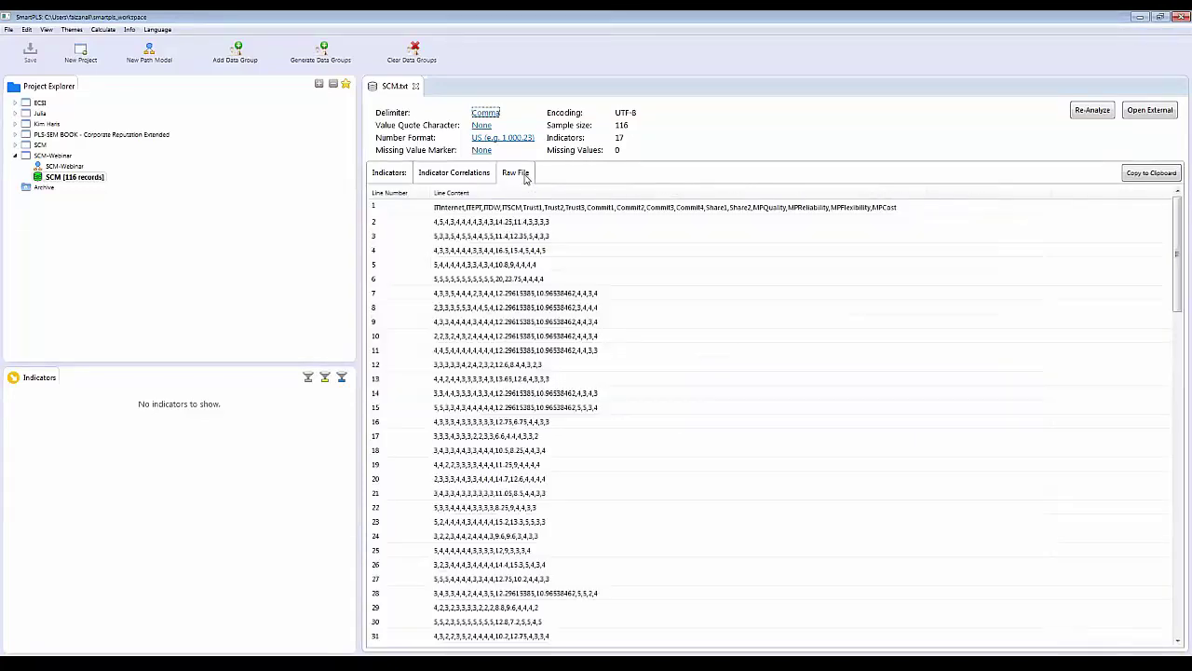
pyautogui.click(387, 174)
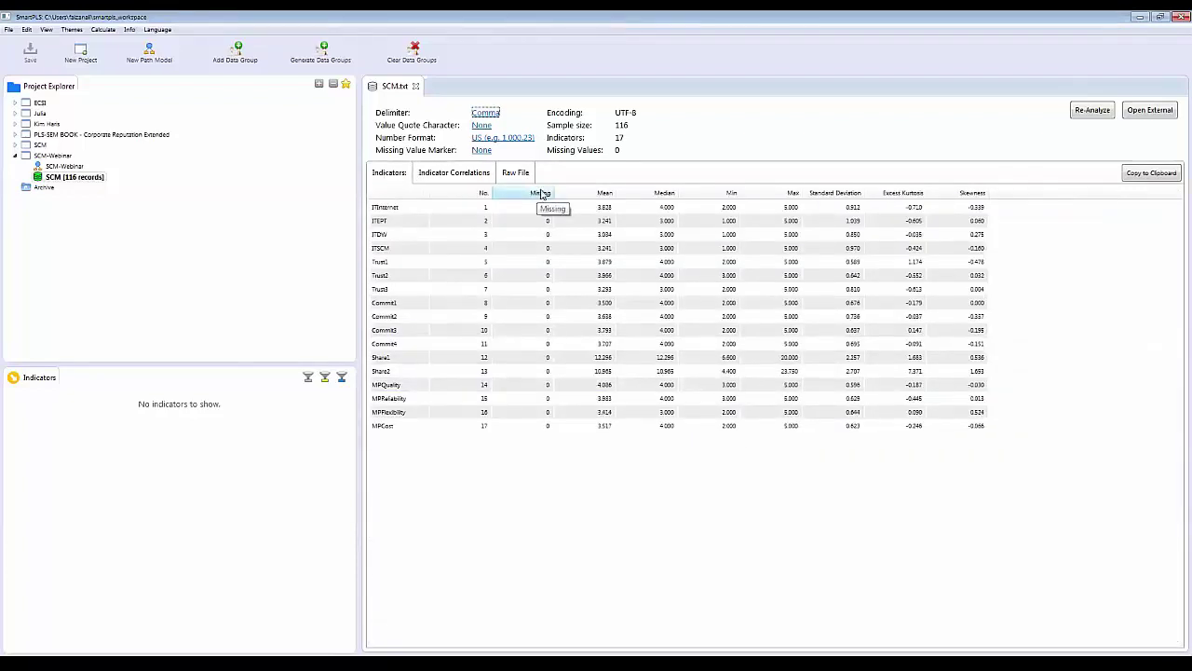
pyautogui.click(416, 87)
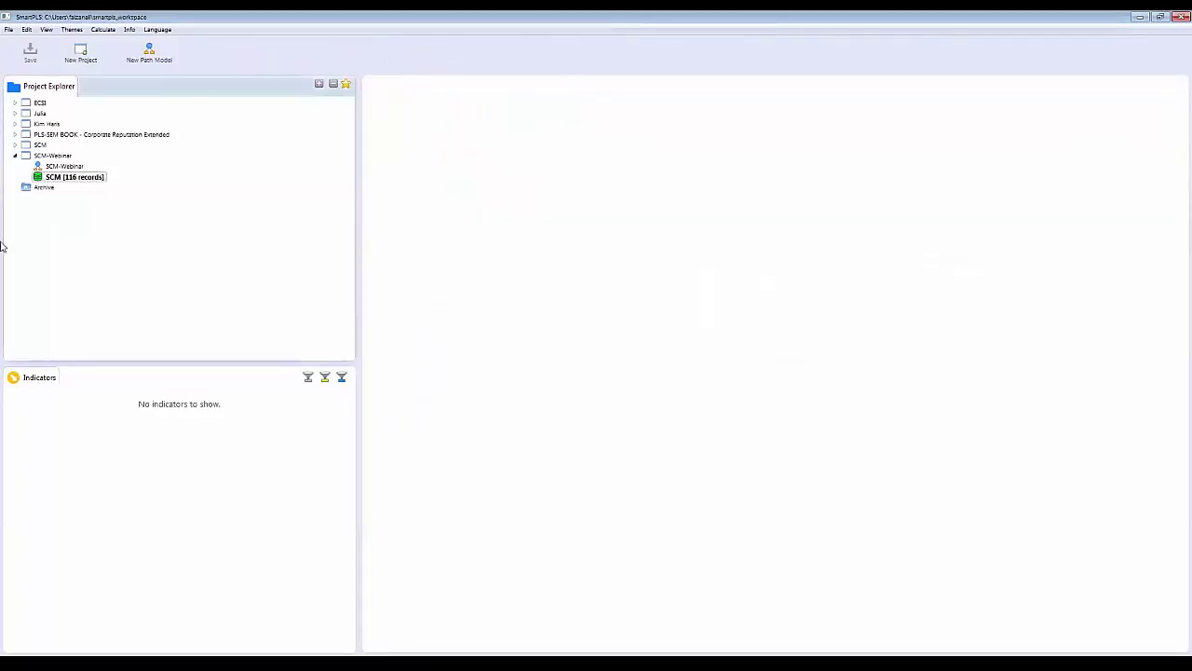
pyautogui.doubleClick(82, 179)
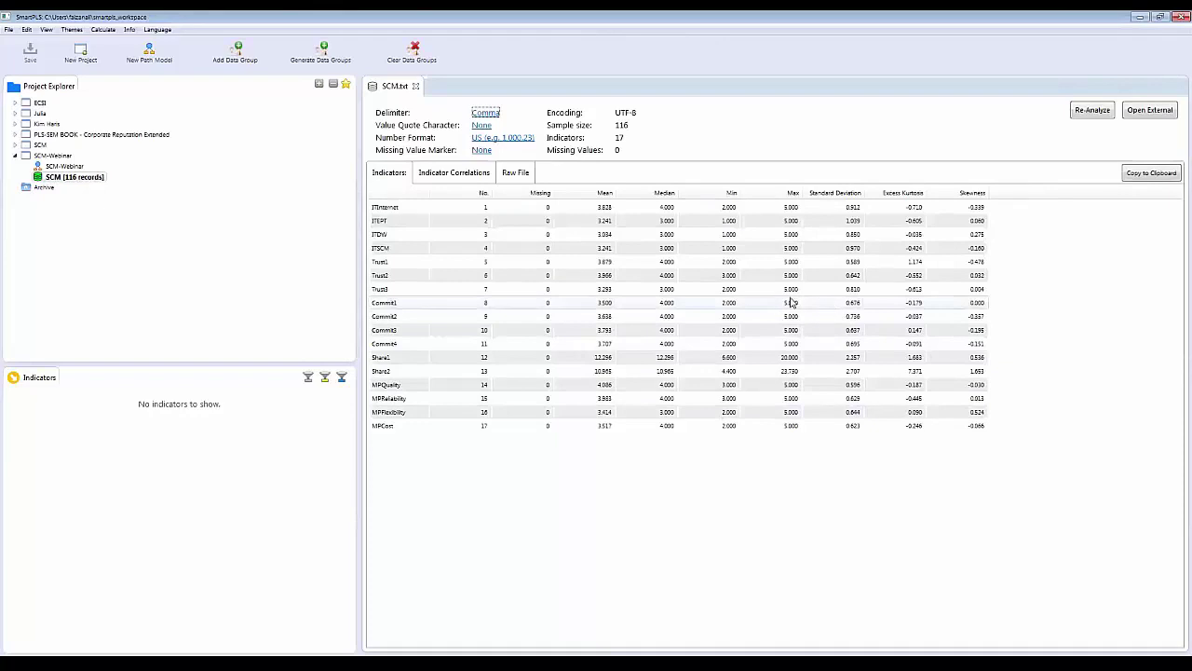
pyautogui.click(416, 86)
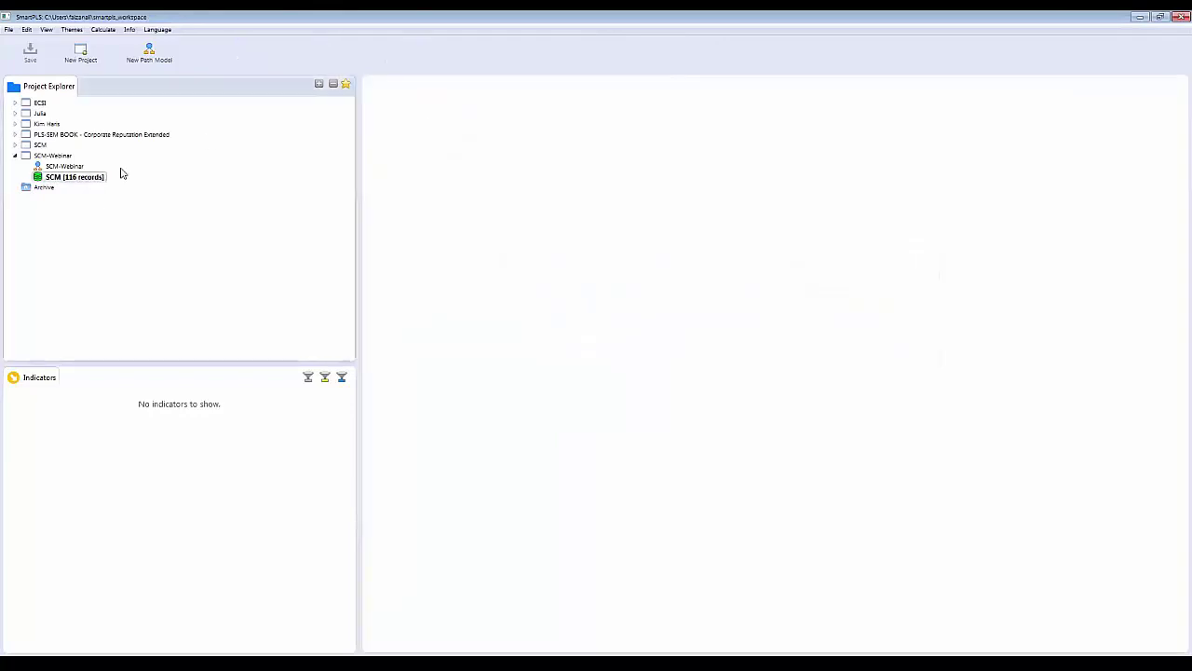
# Open the SCM-Webinar path model of the new project for editing.
pyautogui.click(58, 166)
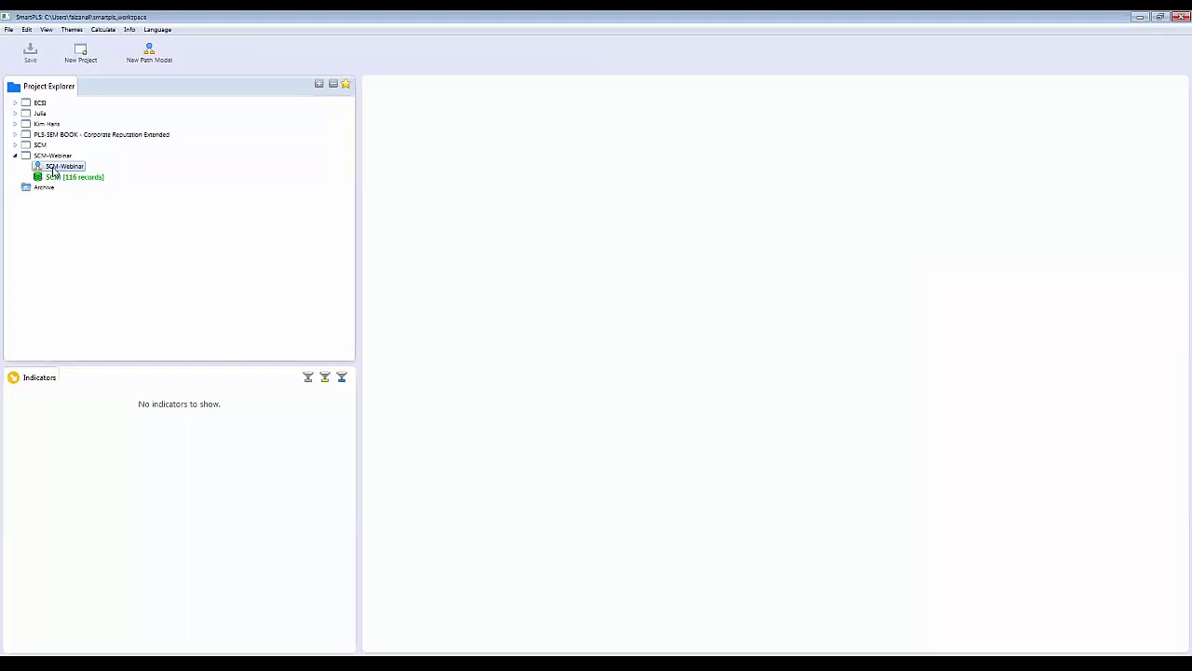
pyautogui.doubleClick(55, 166)
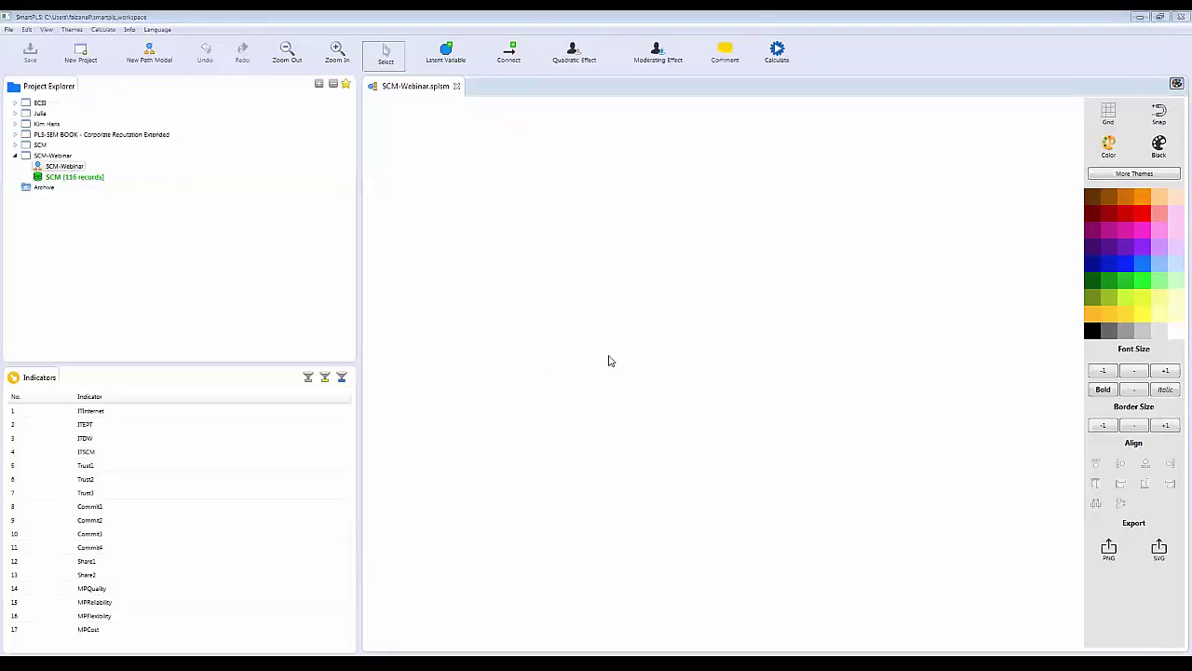
# Switch to PowerPoint, resume the slide show to study the SCM path model diagram, and return to SmartPLS.
pyautogui.hotkey('alt', 'Tab')
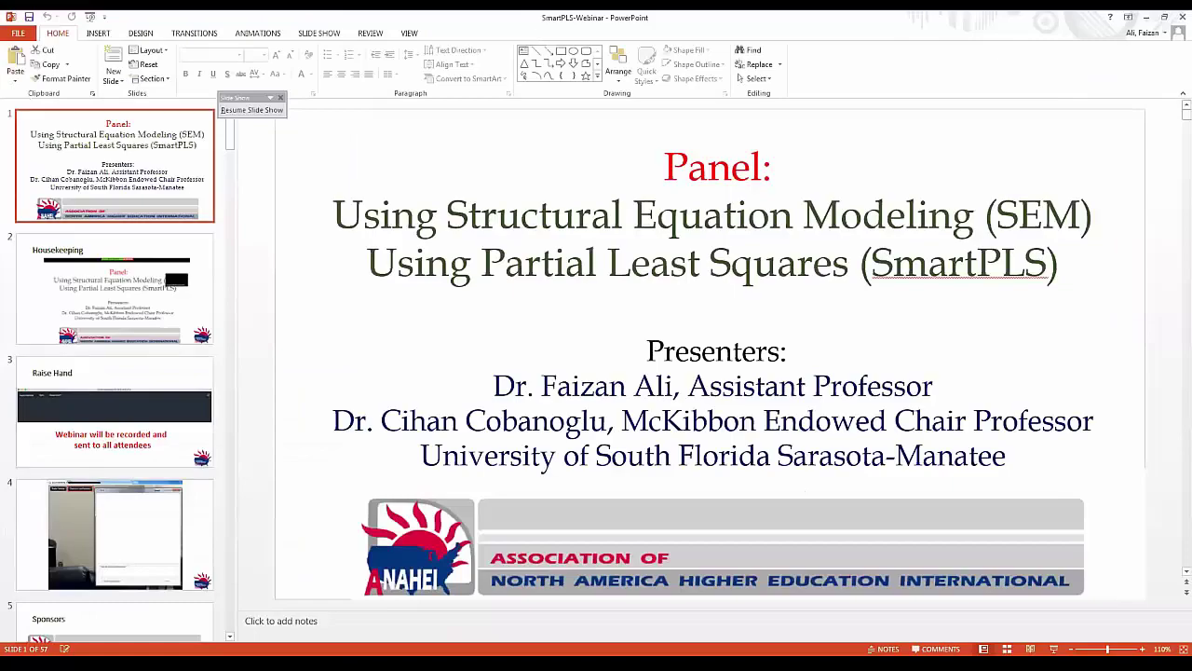
pyautogui.click(251, 109)
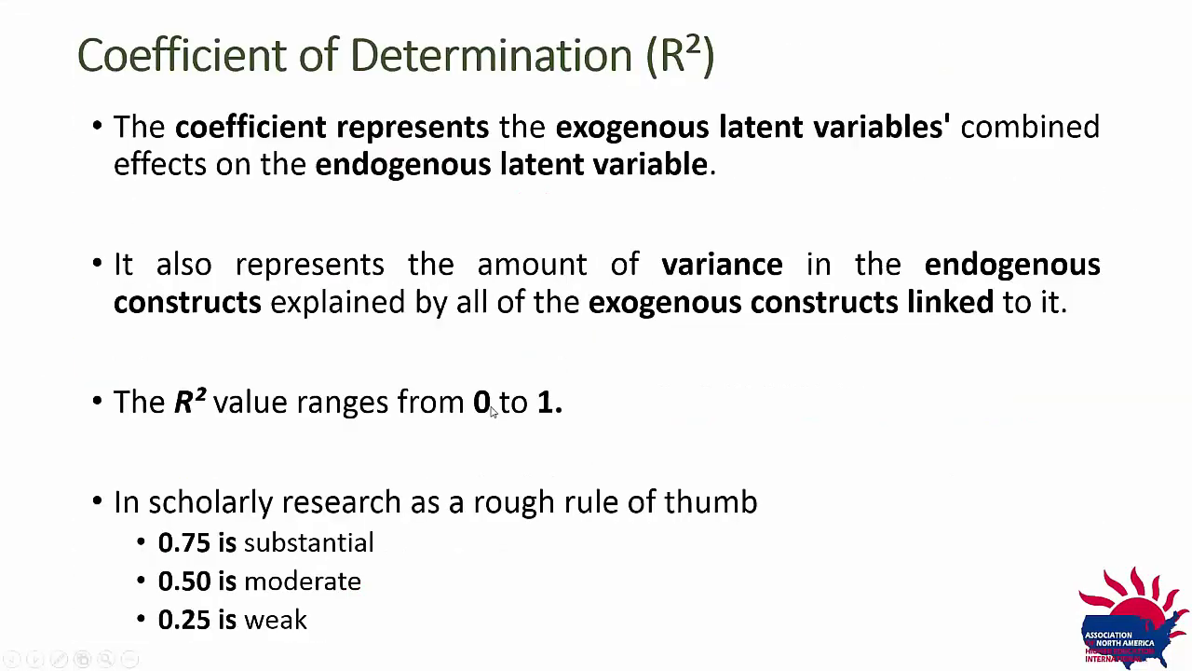
pyautogui.press('Right')
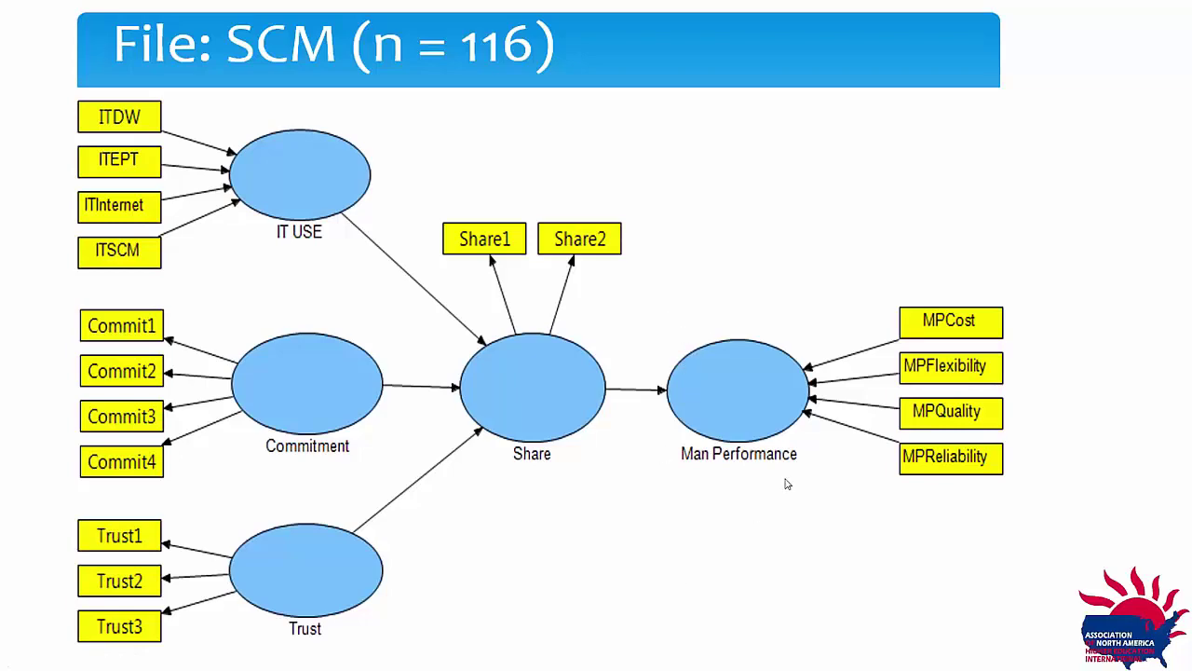
pyautogui.press('Escape')
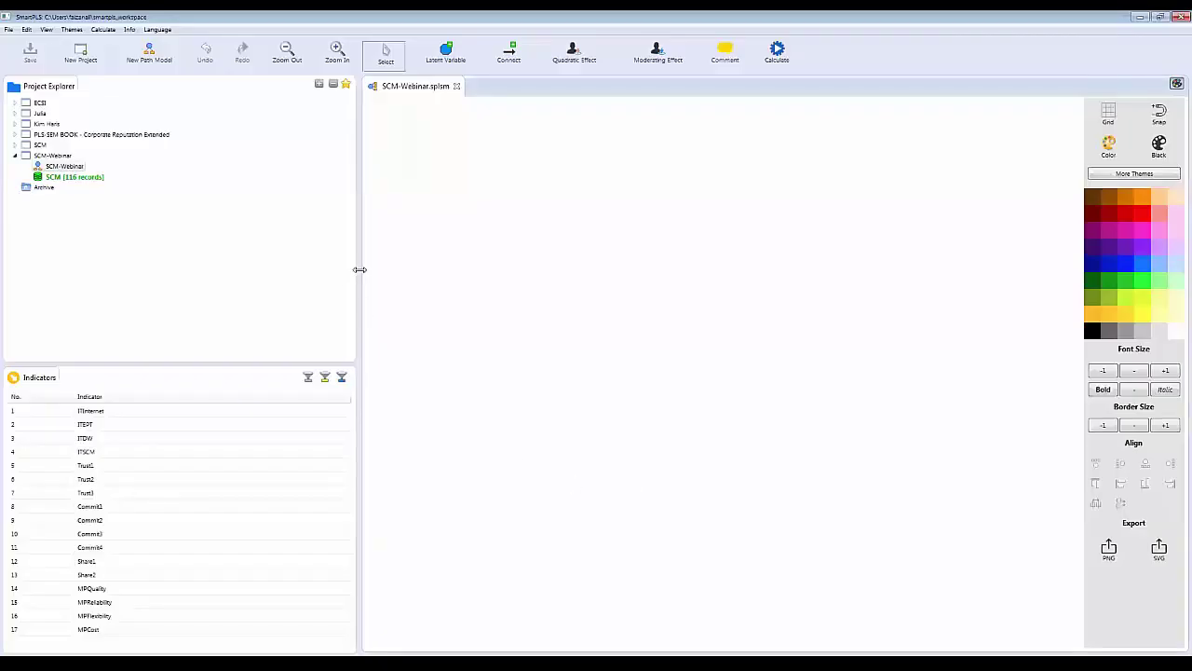
# Widen the modelling canvas and place five latent variables: three stacked in a column, one beside them and one farther out.
pyautogui.moveTo(338, 267); pyautogui.dragTo(227, 264)
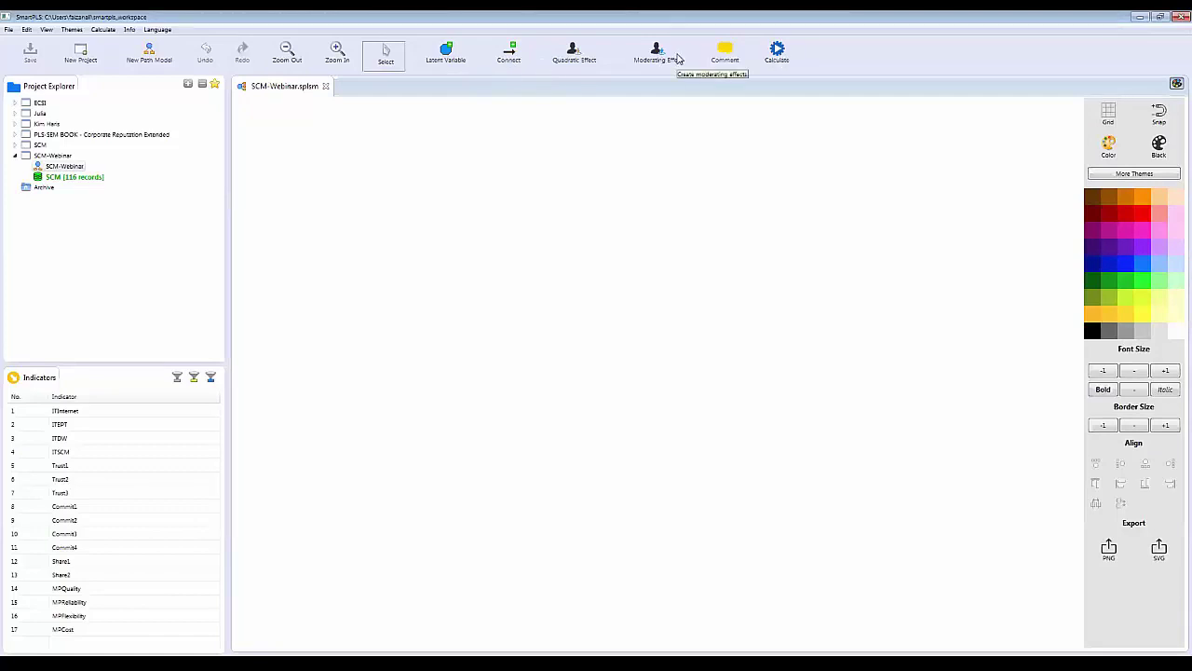
pyautogui.click(442, 55)
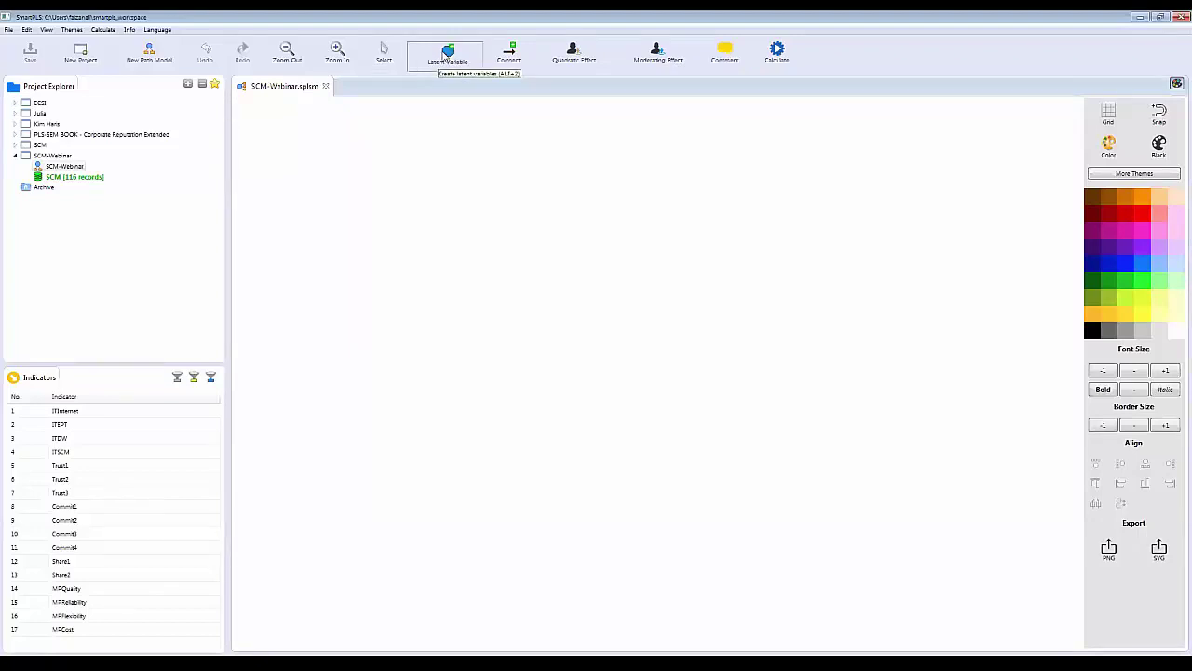
pyautogui.click(378, 344)
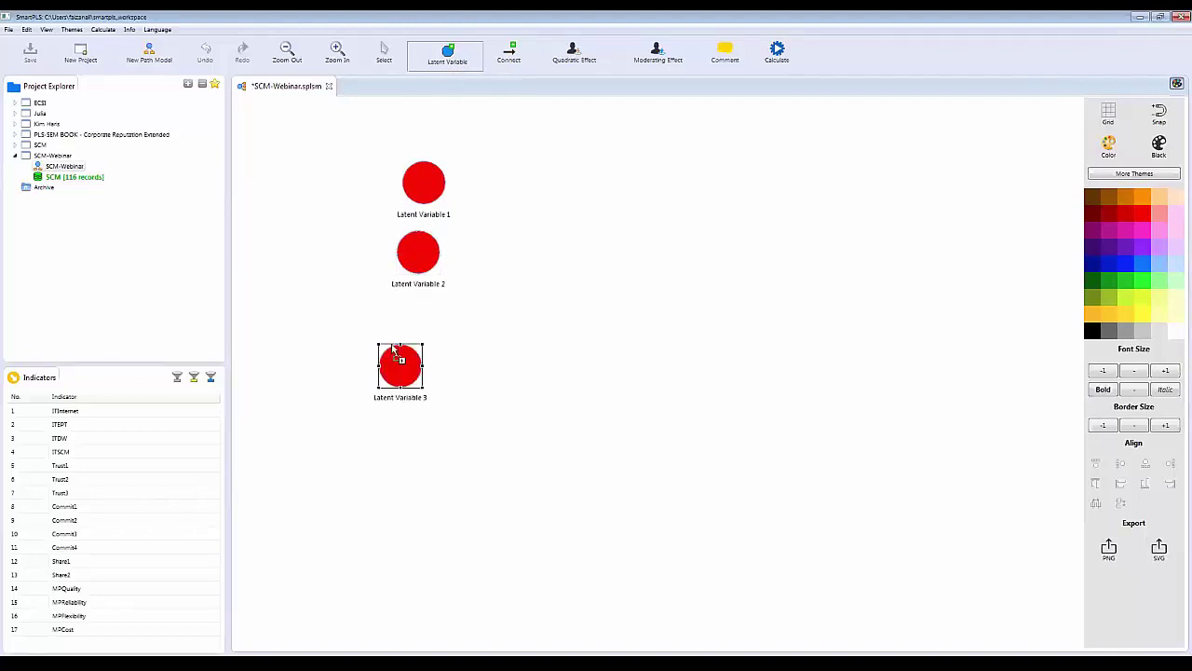
pyautogui.click(516, 238)
pyautogui.click(716, 255)
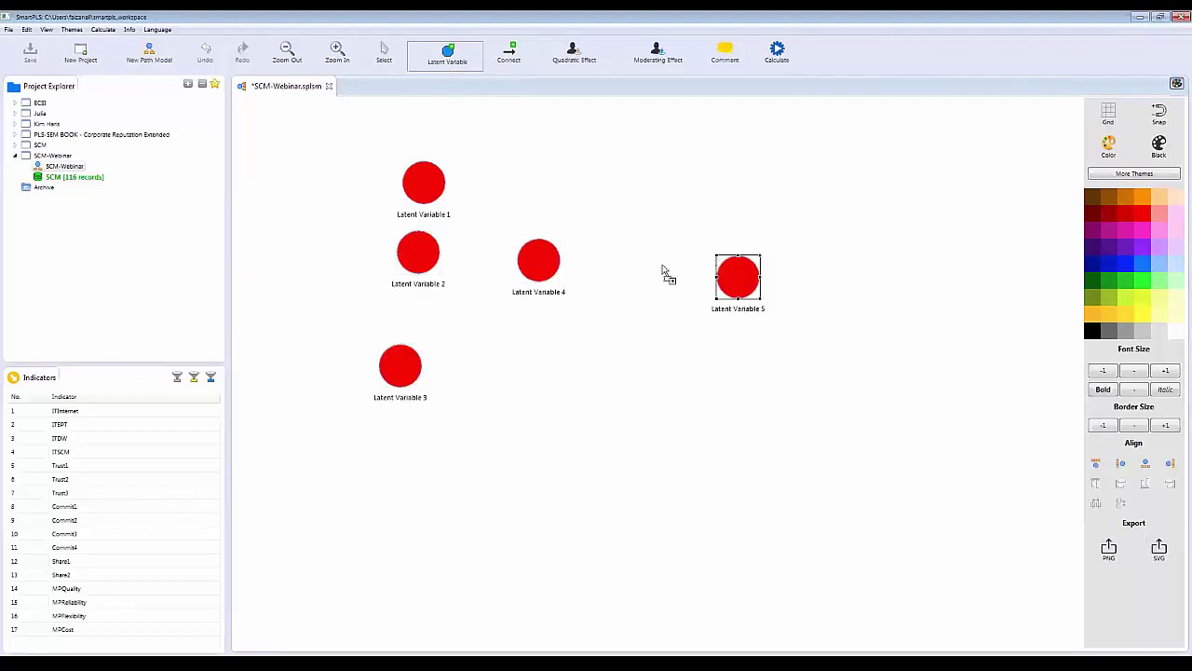
# Move Latent Variables 1, 2 and 3 into a roughly straight, evenly spaced vertical column.
pyautogui.click(384, 54)
pyautogui.moveTo(426, 181); pyautogui.dragTo(407, 170)
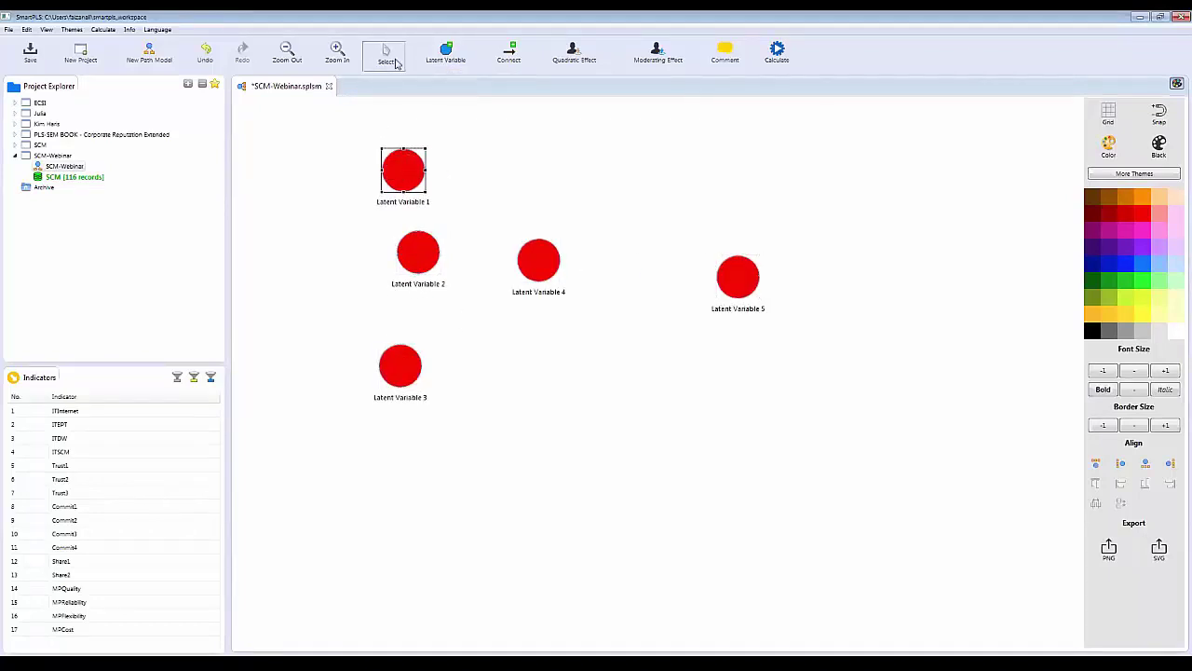
pyautogui.moveTo(418, 249); pyautogui.dragTo(408, 267)
pyautogui.moveTo(402, 370); pyautogui.dragTo(409, 383)
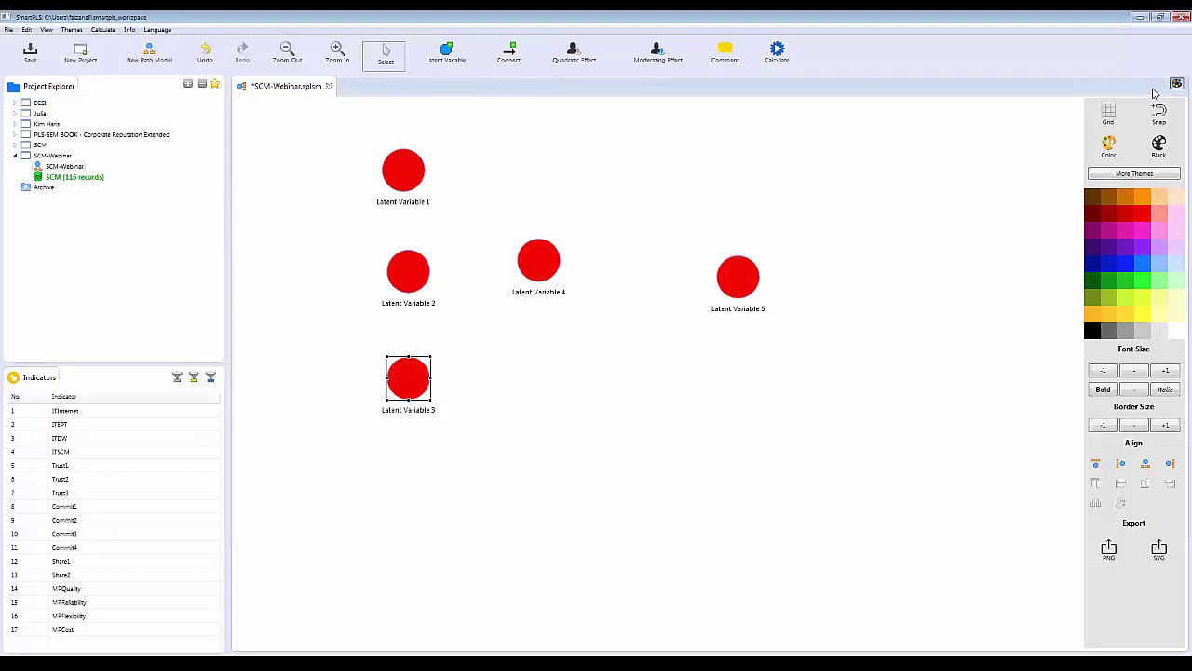
# Show the canvas grid and nudge Latent Variables 1 and 3 closer to Latent Variable 2 for even column spacing.
pyautogui.click(1108, 113)
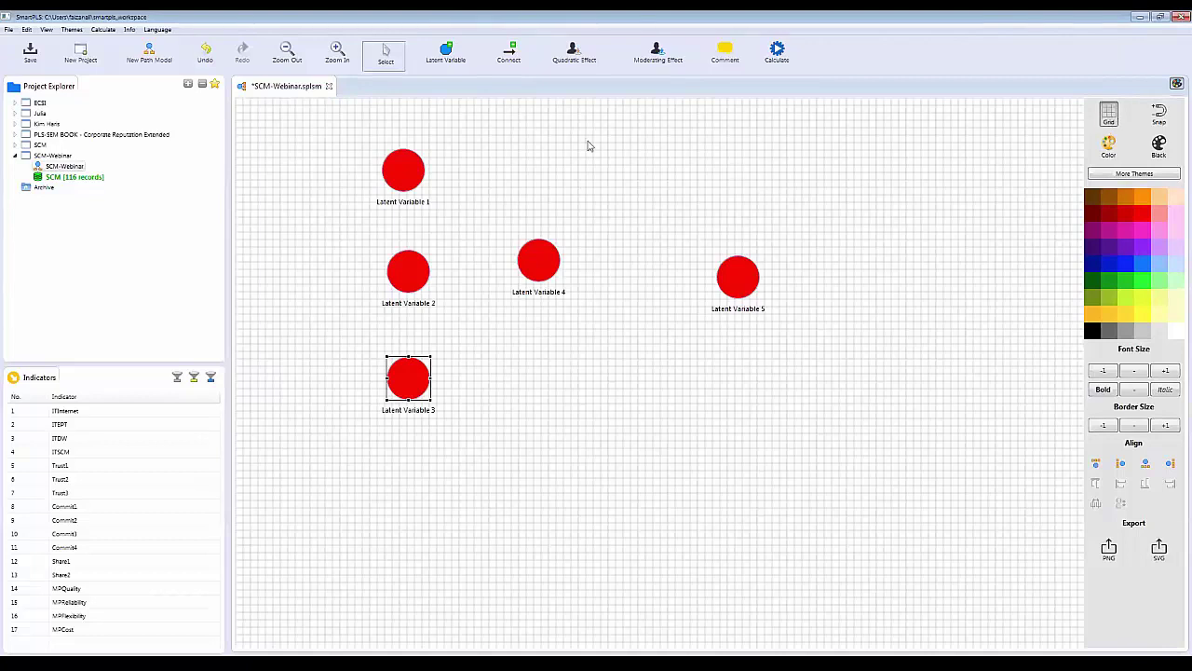
pyautogui.click(405, 190)
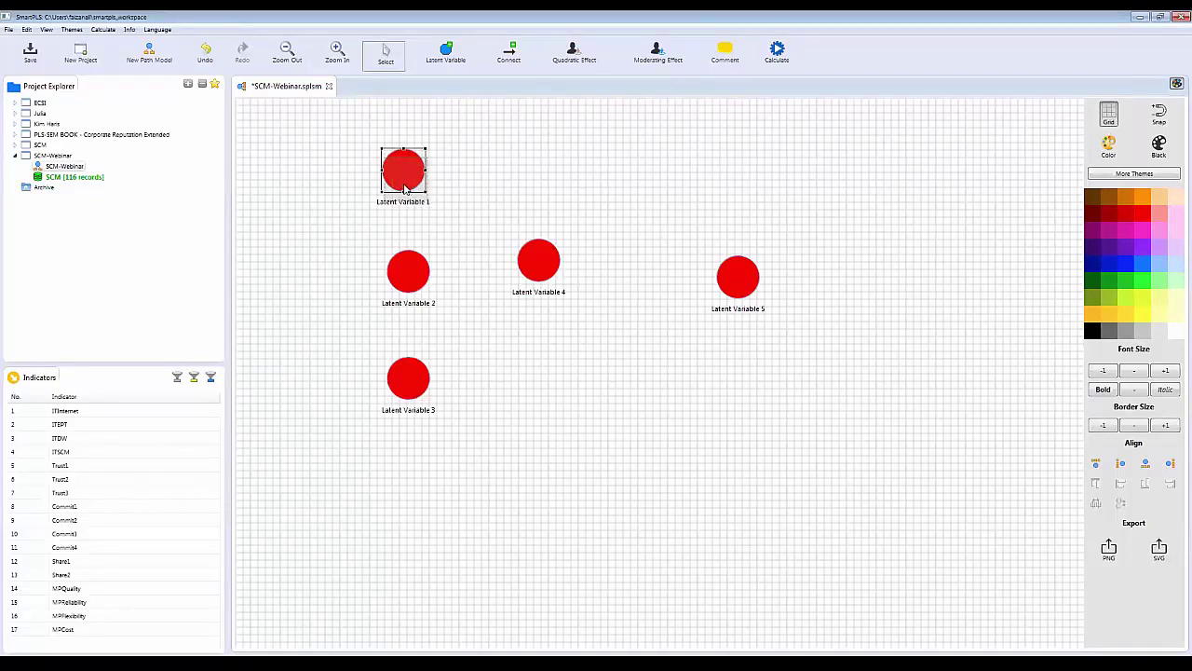
pyautogui.moveTo(406, 190); pyautogui.dragTo(408, 199)
pyautogui.click(406, 373)
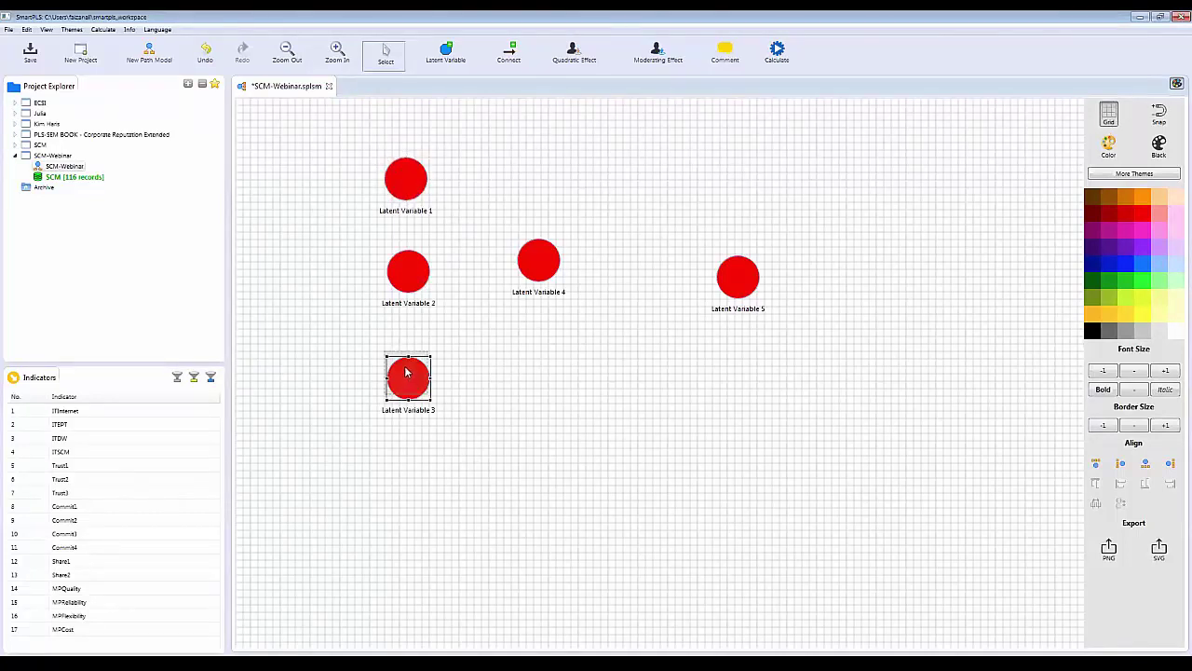
pyautogui.moveTo(406, 368); pyautogui.dragTo(404, 356)
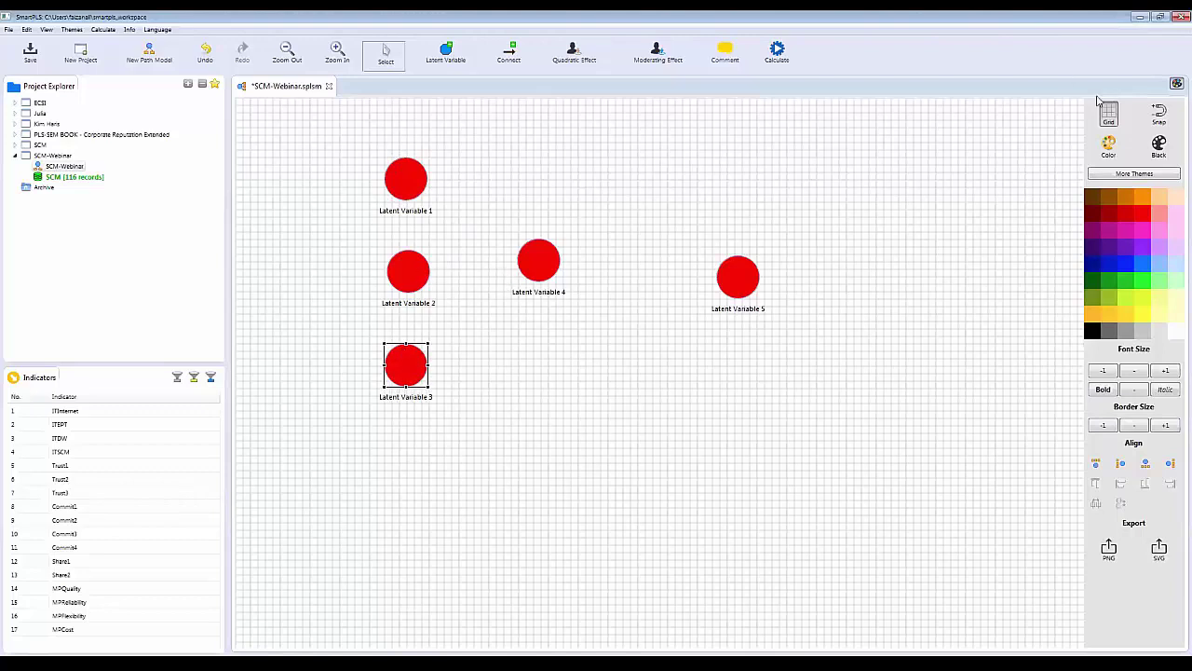
# Turn on snapping, line up Latent Variables 4 and 5 in a row with Latent Variable 2, and hide the grid.
pyautogui.click(1160, 117)
pyautogui.click(412, 182)
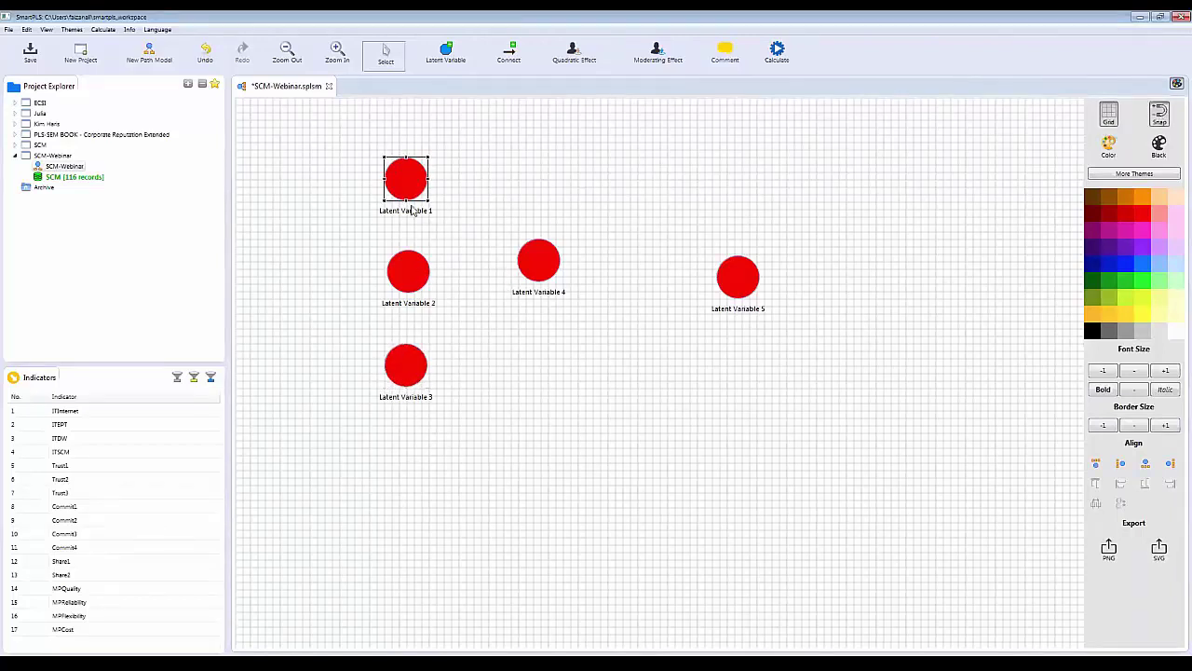
pyautogui.click(410, 269)
pyautogui.moveTo(528, 270); pyautogui.dragTo(535, 281)
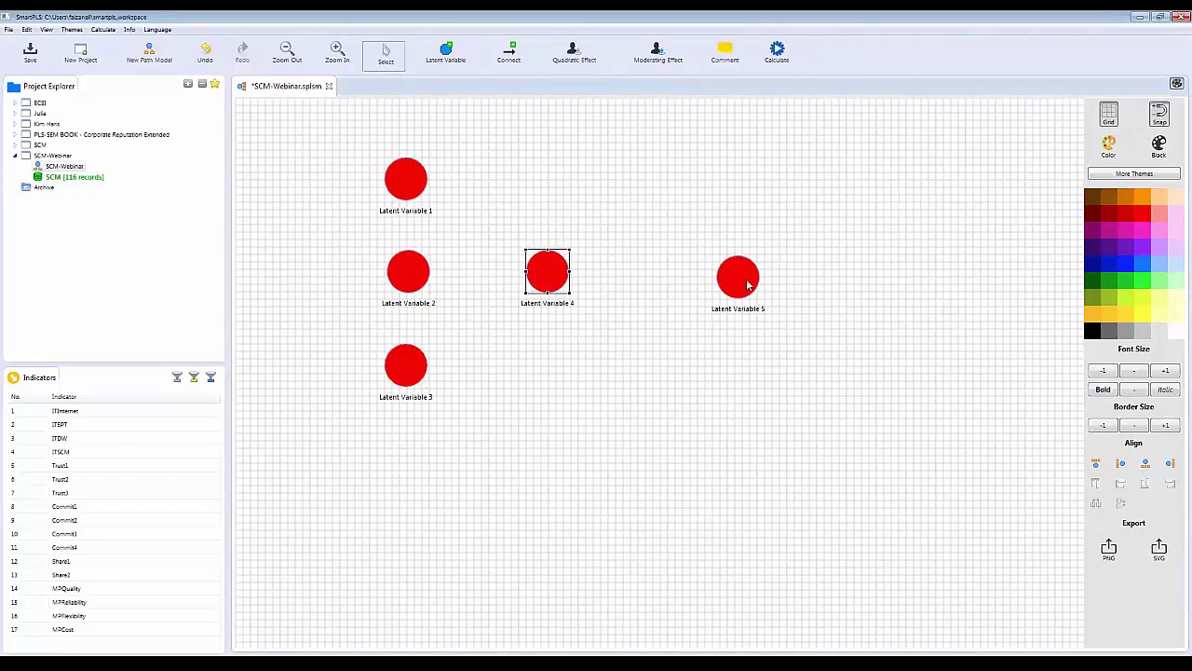
pyautogui.moveTo(746, 281); pyautogui.dragTo(681, 281)
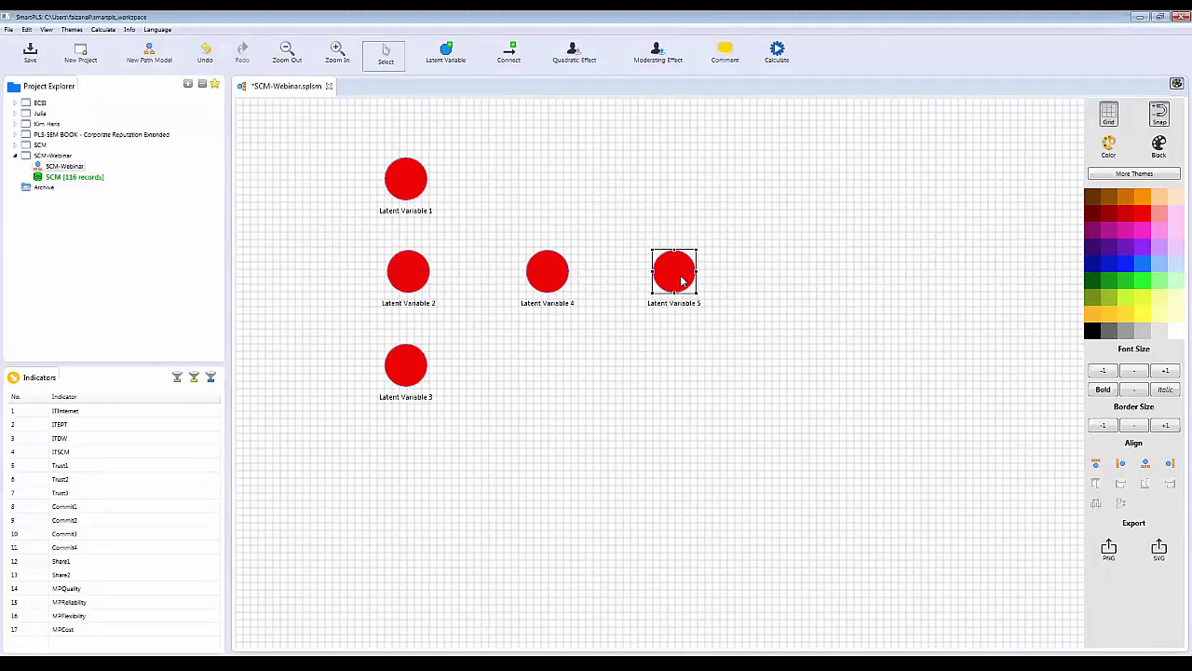
pyautogui.click(1108, 118)
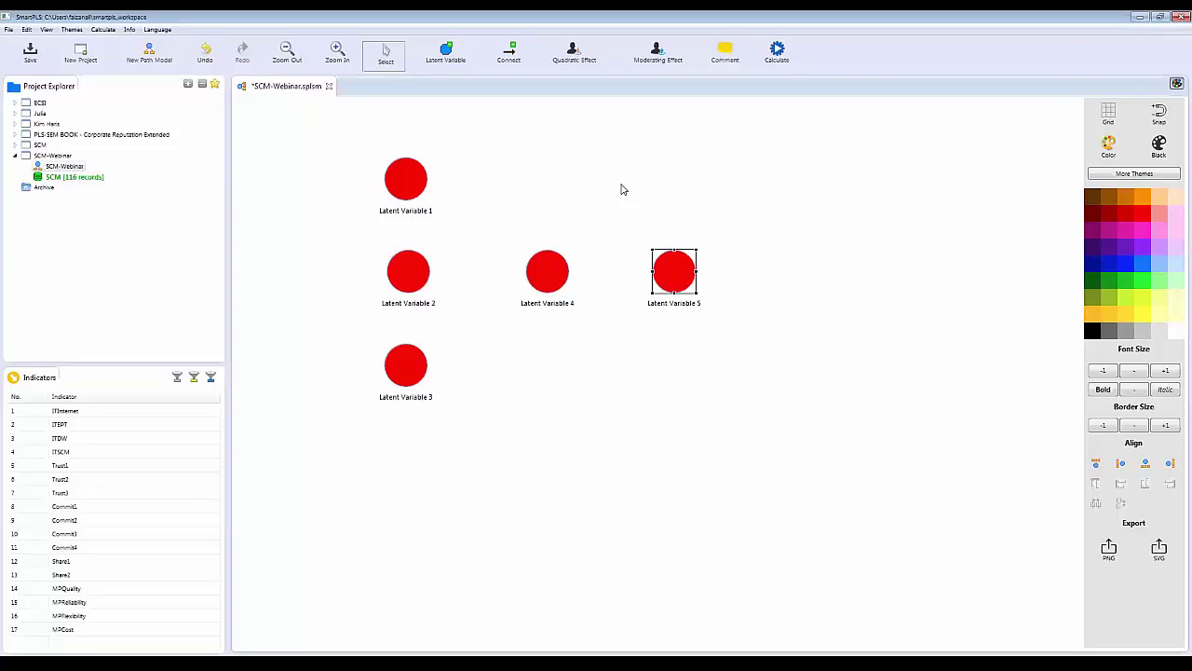
# Rename Latent Variable 1 as IT USE.
pyautogui.rightClick(394, 178)
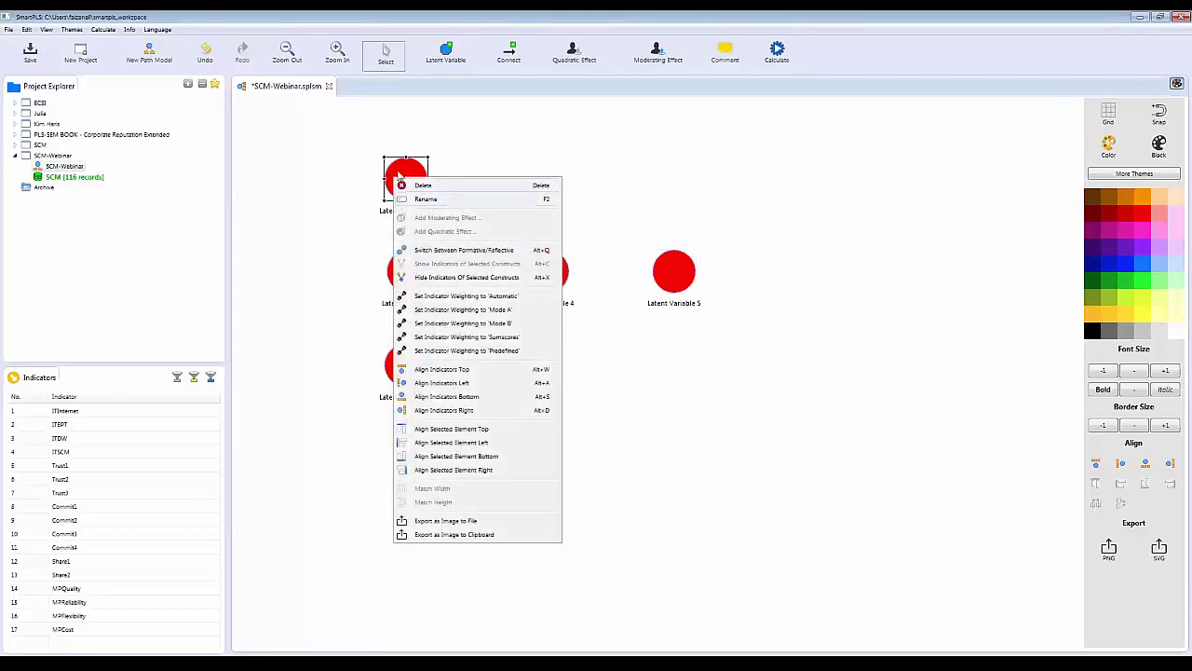
pyautogui.click(422, 199)
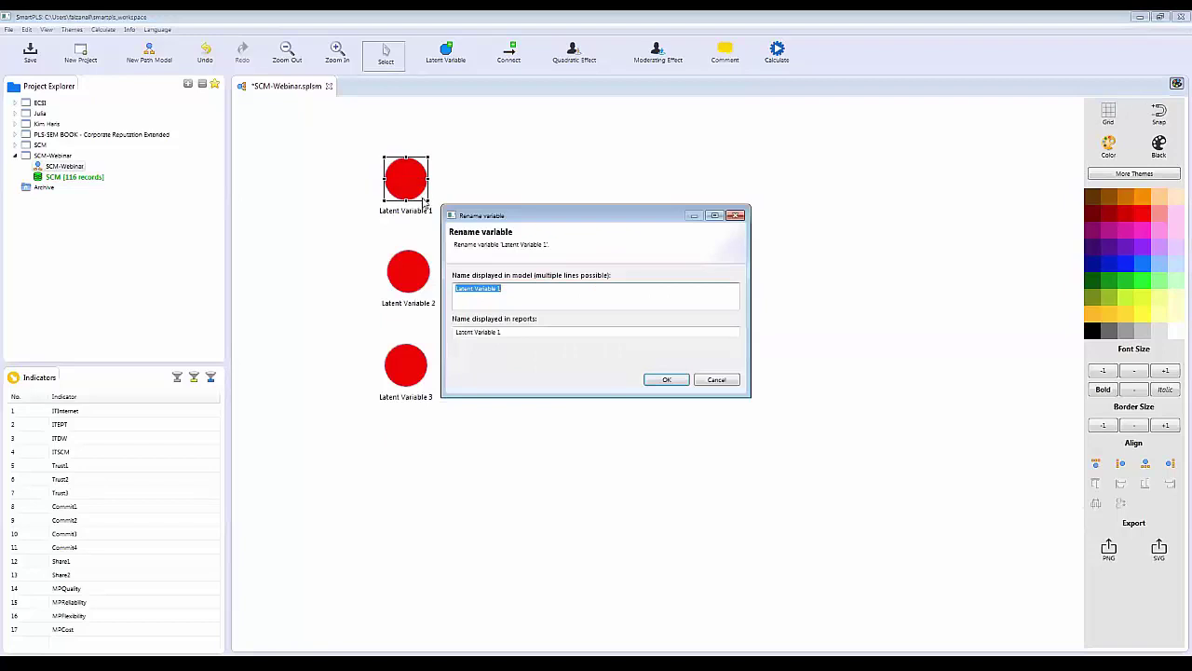
pyautogui.write('IT')
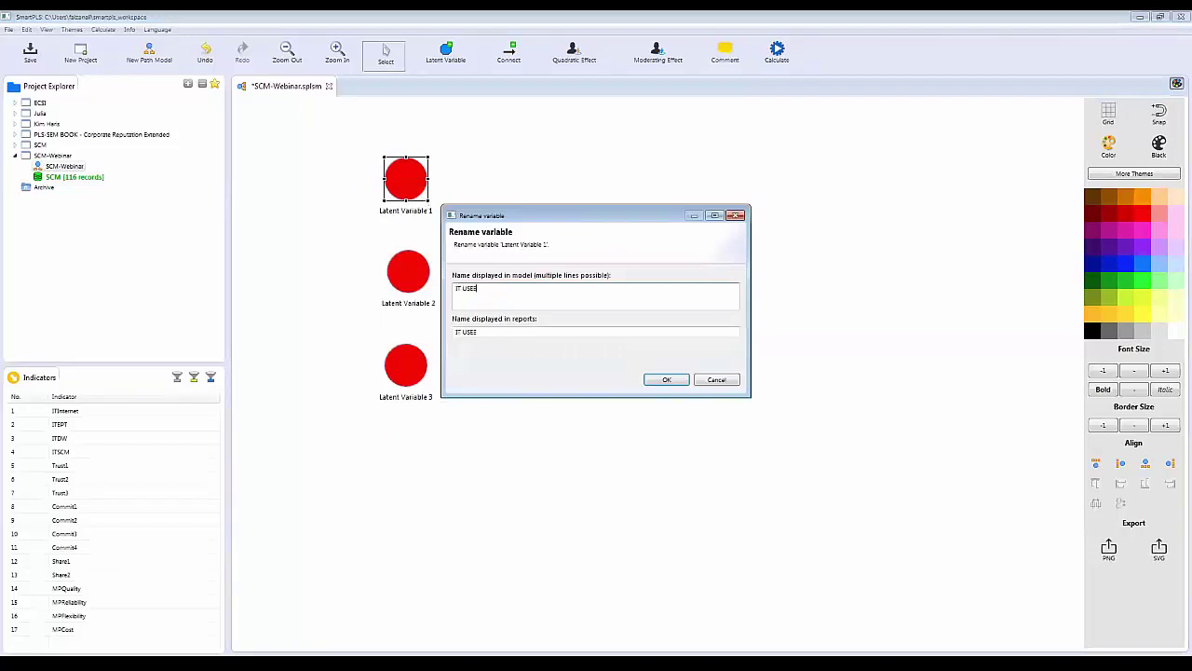
pyautogui.write(' USE')
pyautogui.click(661, 379)
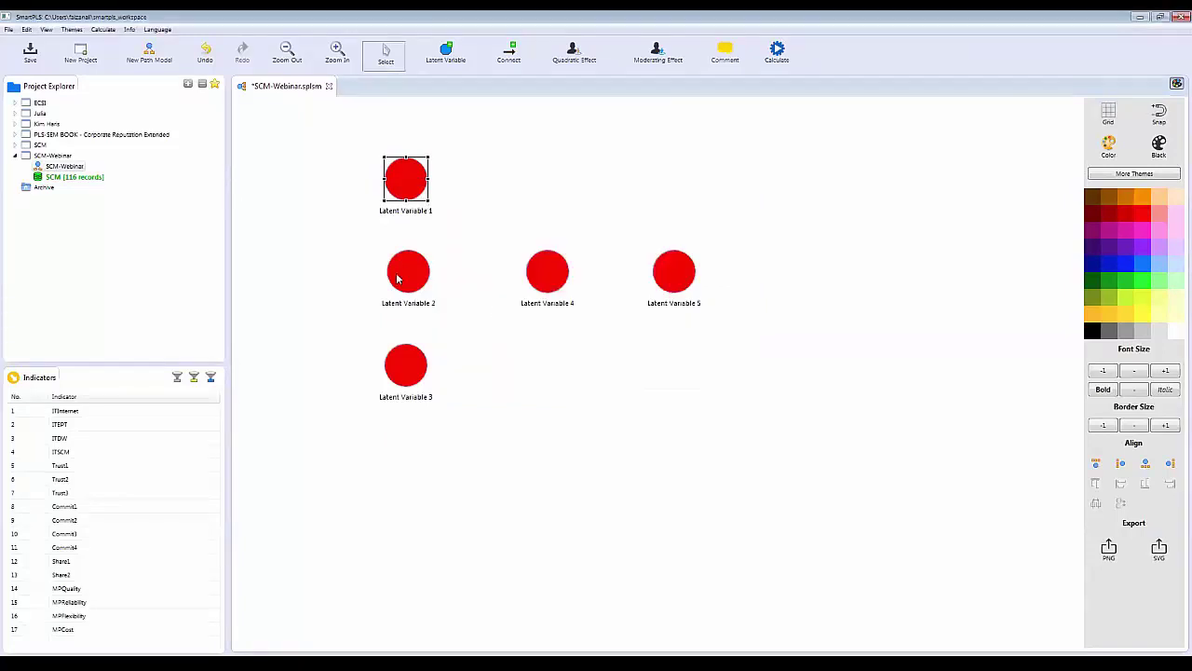
# Rename Latent Variable 2 as Commitment and Latent Variable 3 as Trust.
pyautogui.rightClick(401, 273)
pyautogui.click(430, 296)
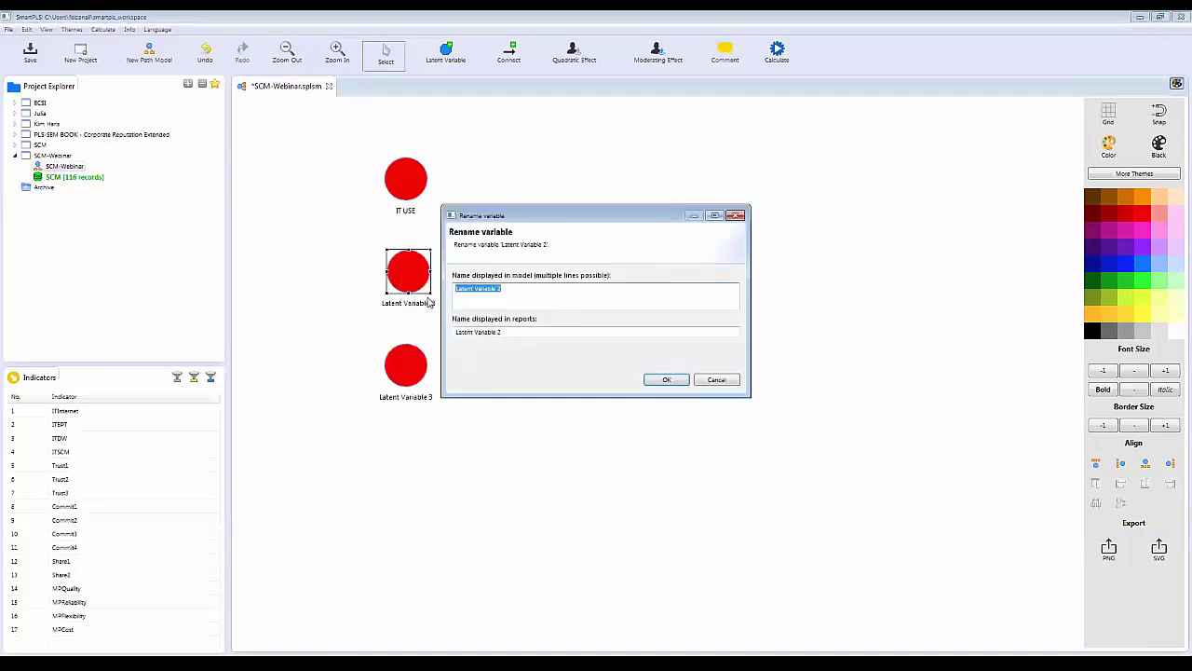
pyautogui.write('Commitment')
pyautogui.click(663, 379)
pyautogui.rightClick(412, 372)
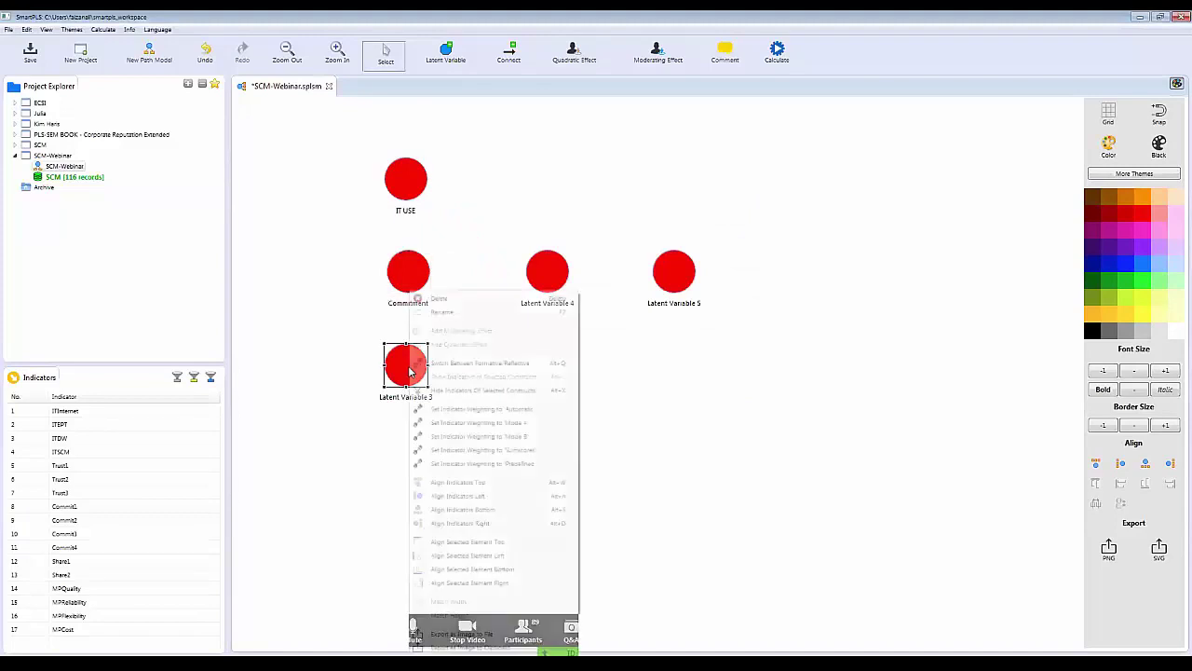
pyautogui.click(454, 314)
pyautogui.write('Trust')
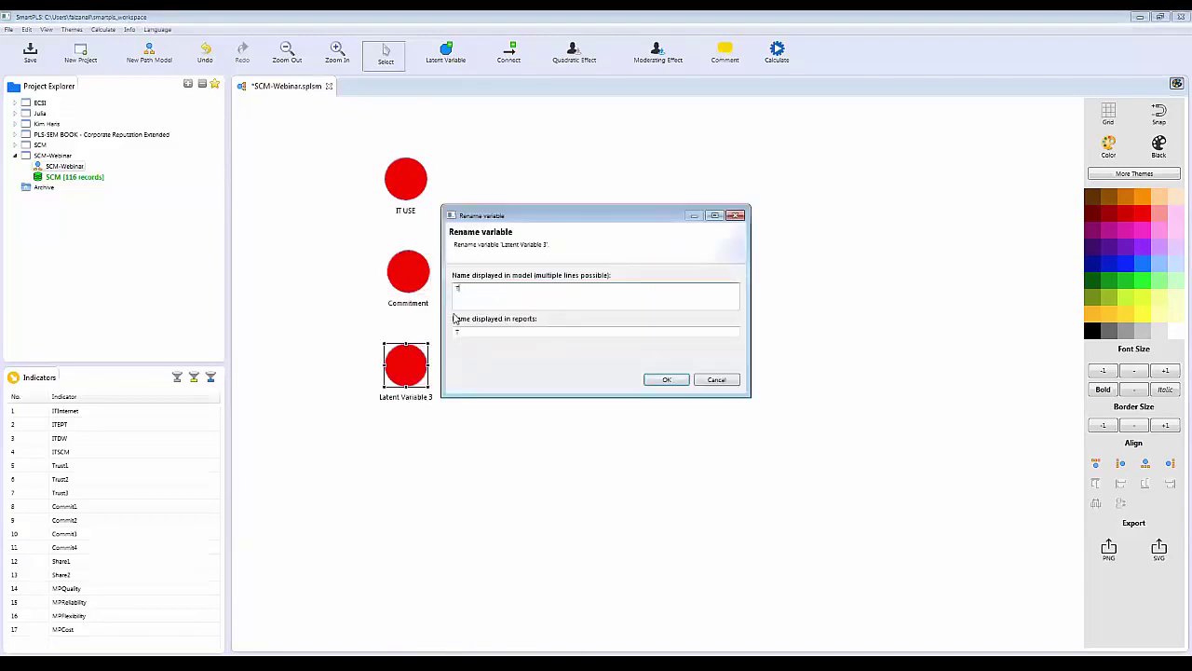
pyautogui.click(663, 379)
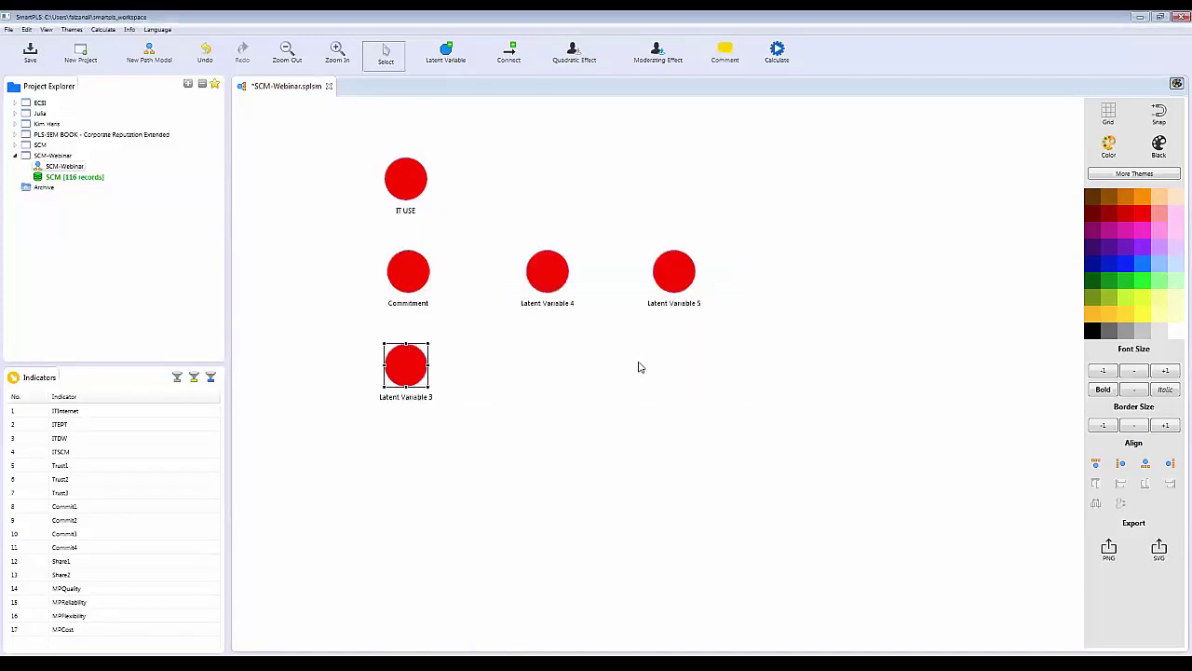
# Rename Latent Variable 4 as Share and Latent Variable 5 as Man Performance.
pyautogui.rightClick(549, 285)
pyautogui.click(580, 308)
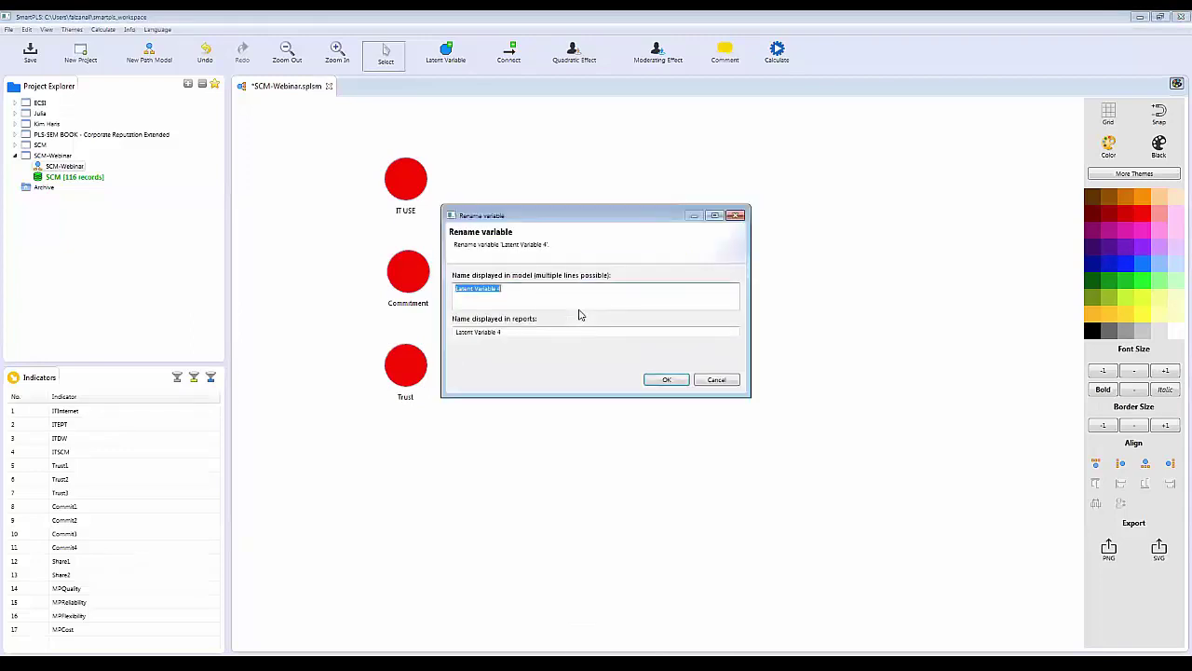
pyautogui.write('Share')
pyautogui.click(665, 379)
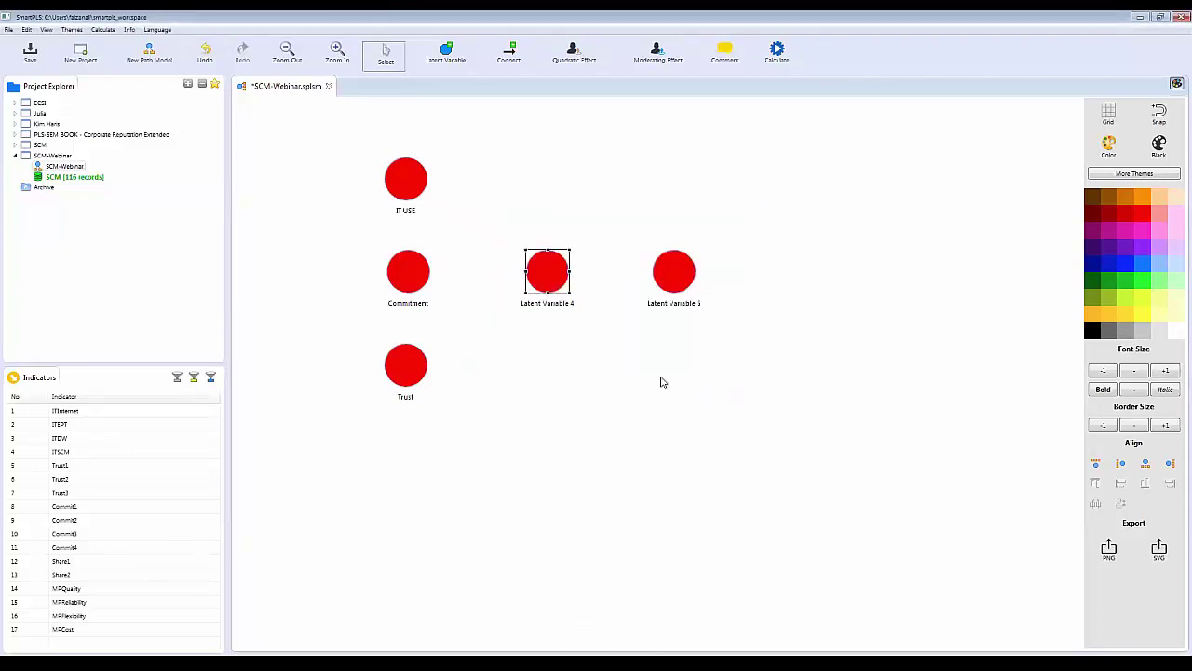
pyautogui.rightClick(681, 292)
pyautogui.click(700, 312)
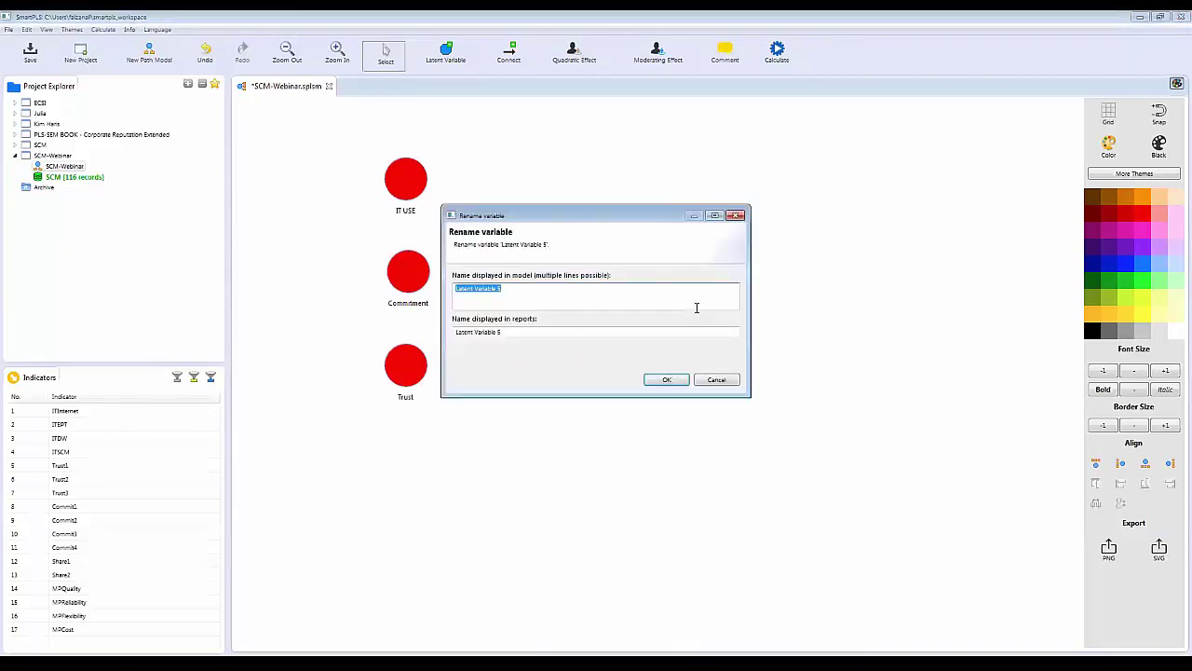
pyautogui.write('Man Performance')
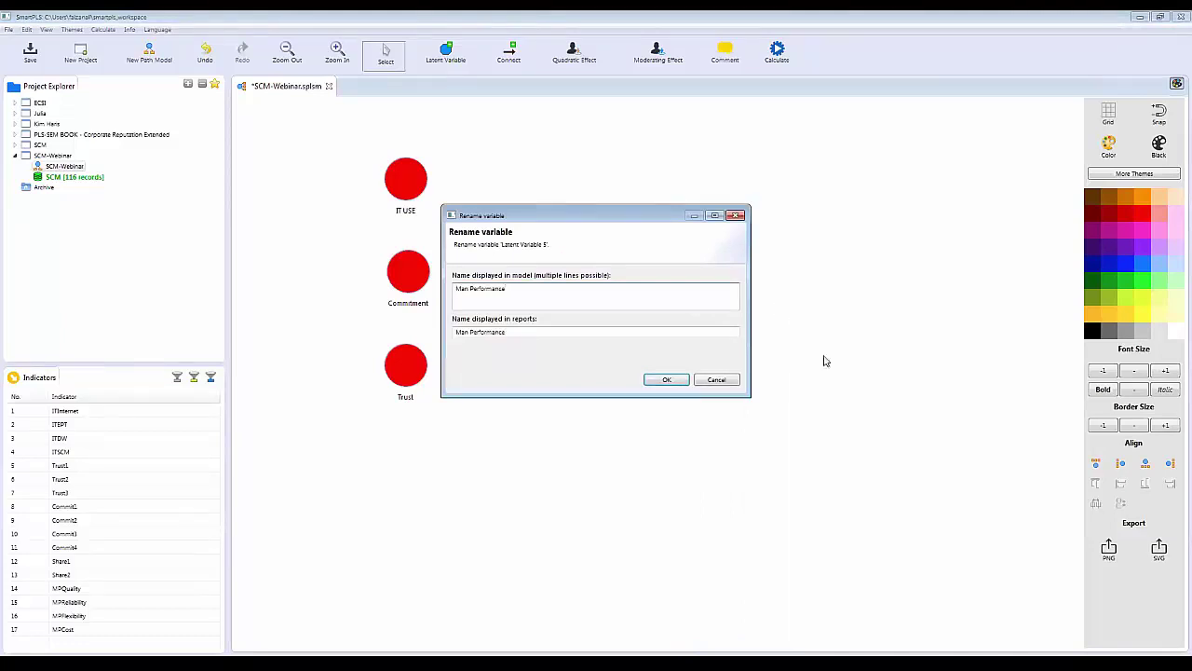
pyautogui.click(671, 380)
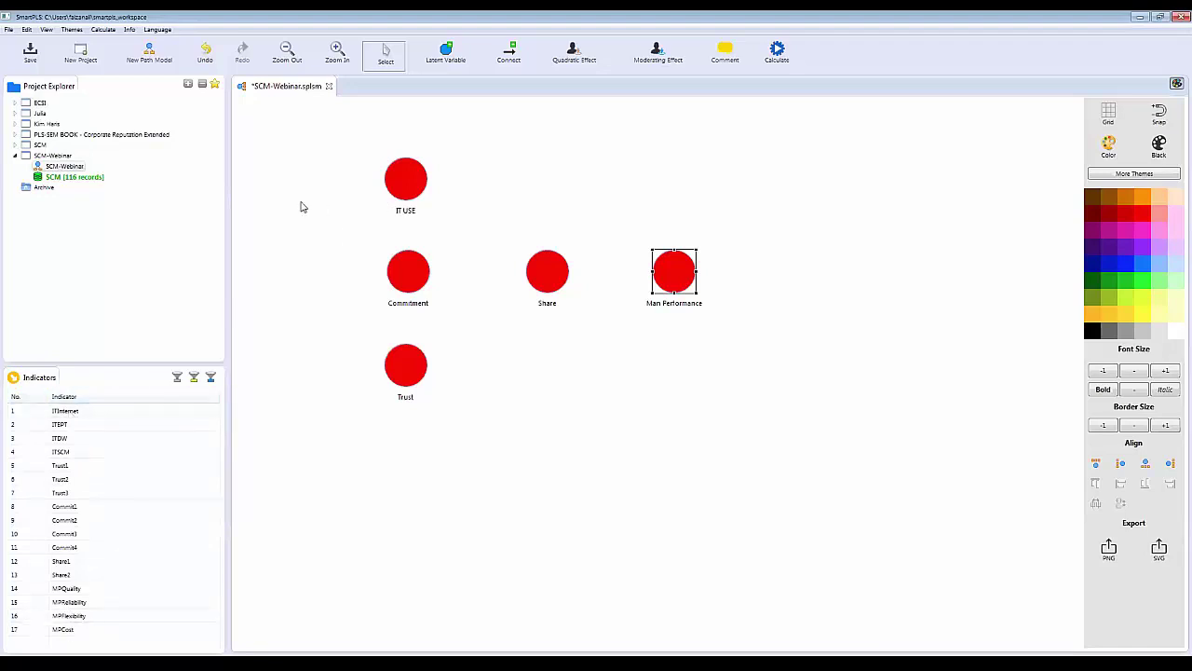
# Assign the indicators ITInternet, ITEPT, ITDW and ITSCM to the IT USE construct.
pyautogui.click(78, 411)
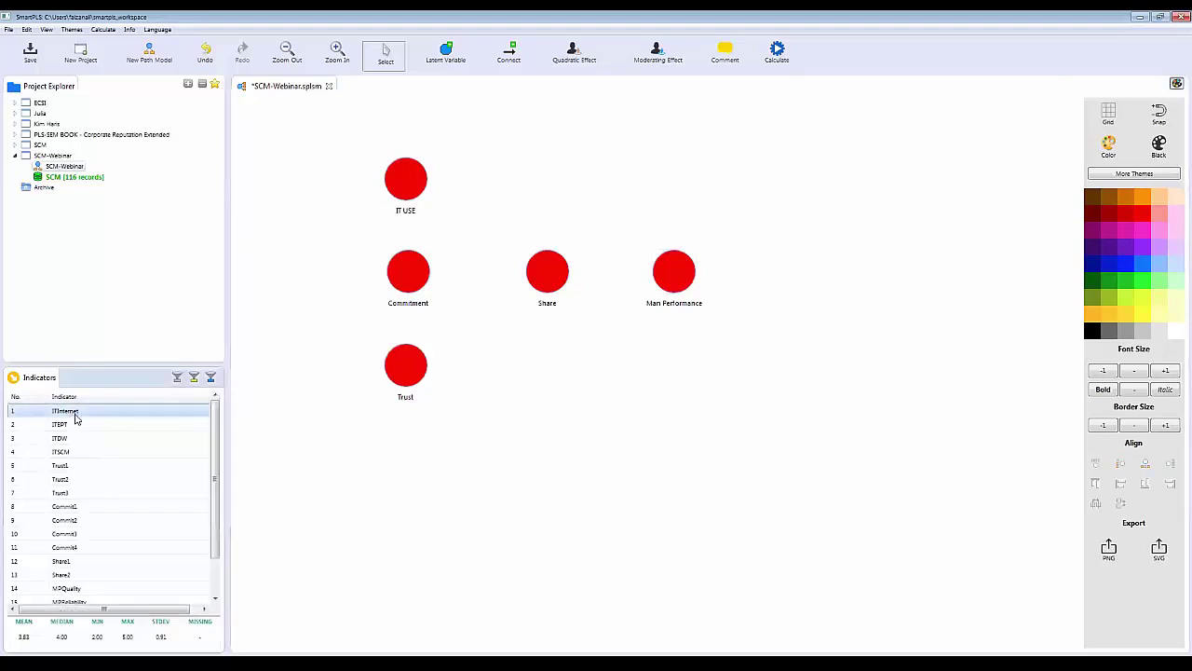
pyautogui.click(72, 426)
pyautogui.click(73, 439)
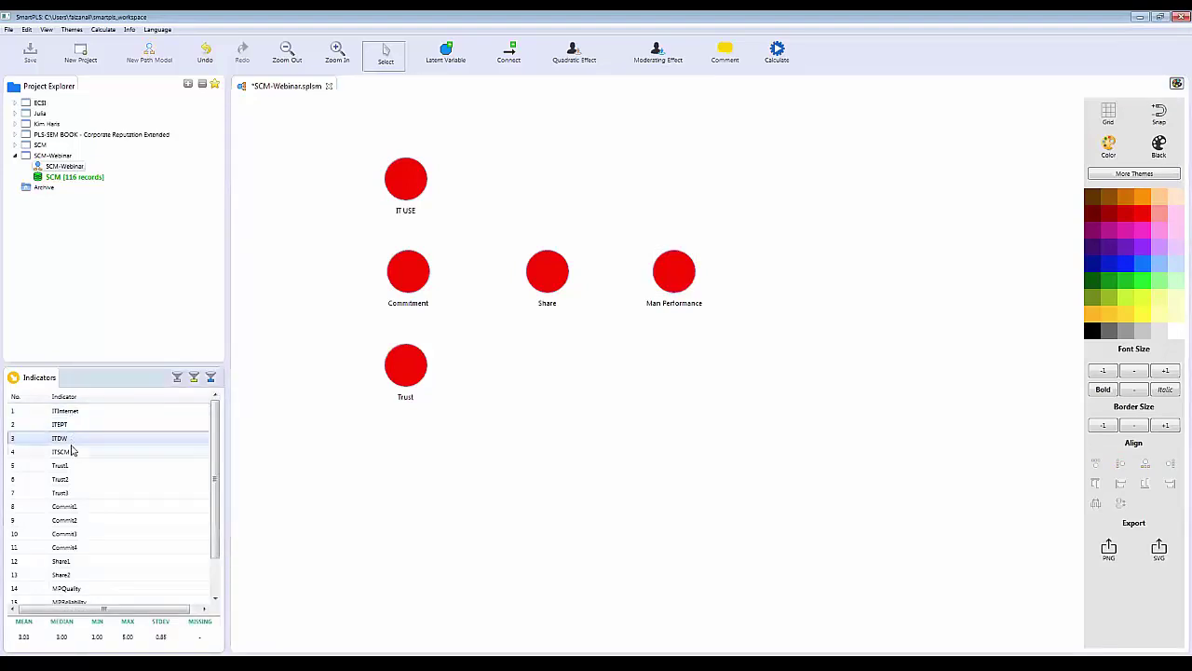
pyautogui.click(72, 452)
pyautogui.click(68, 413)
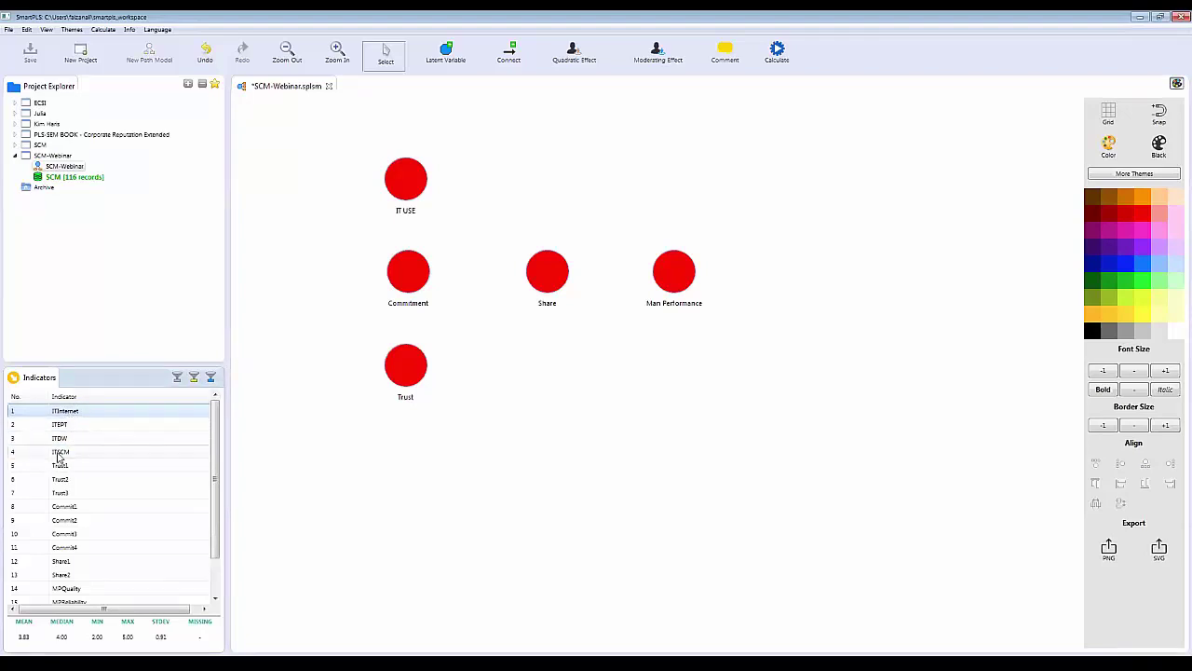
pyautogui.keyDown('shift'); pyautogui.click(58, 454); pyautogui.keyUp('shift')
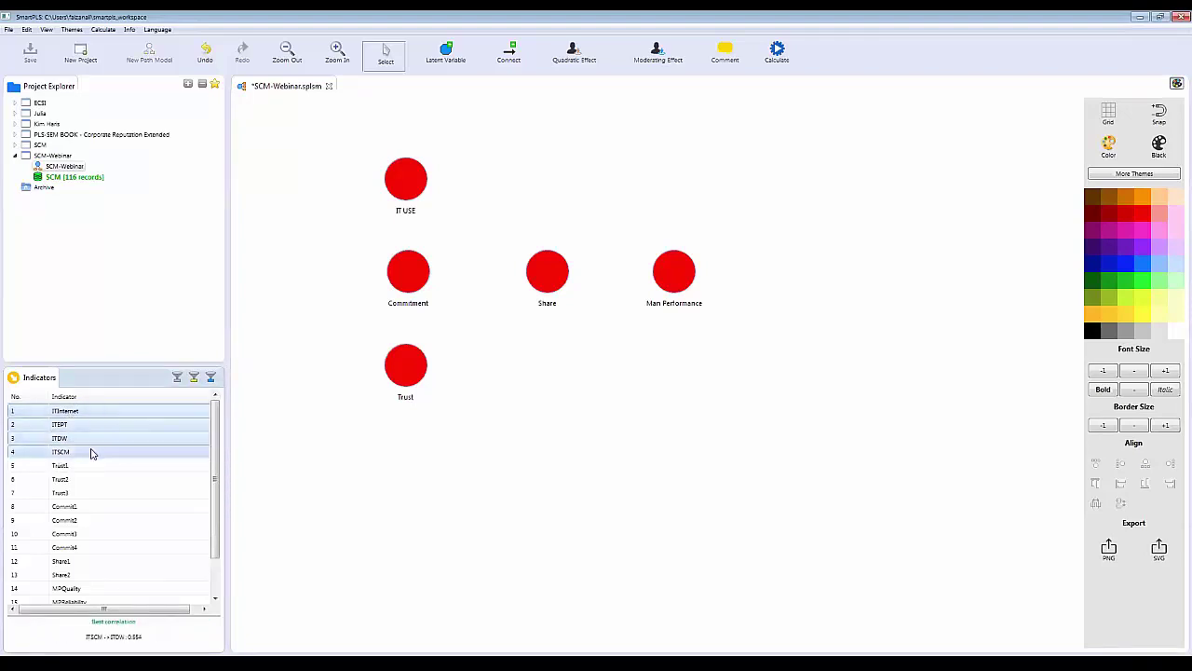
pyautogui.moveTo(91, 453); pyautogui.dragTo(401, 180)
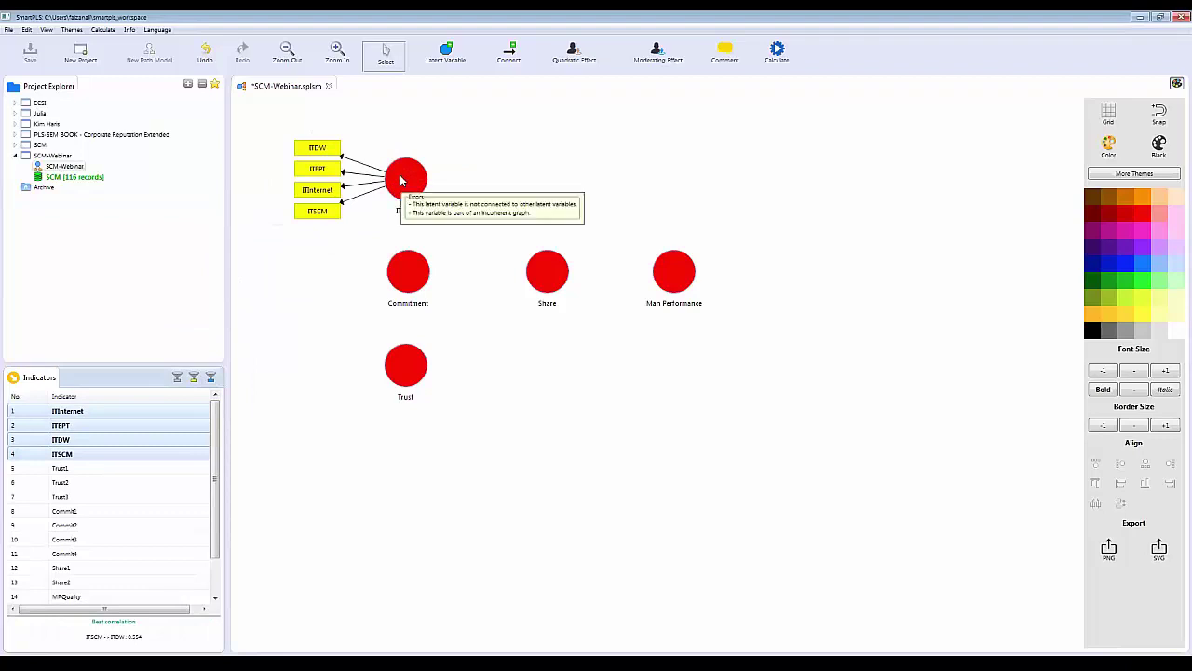
# Assign indicators Trust1 to Trust3 to the Trust construct and Commit1 to Commit4 to the Commitment construct.
pyautogui.click(80, 470)
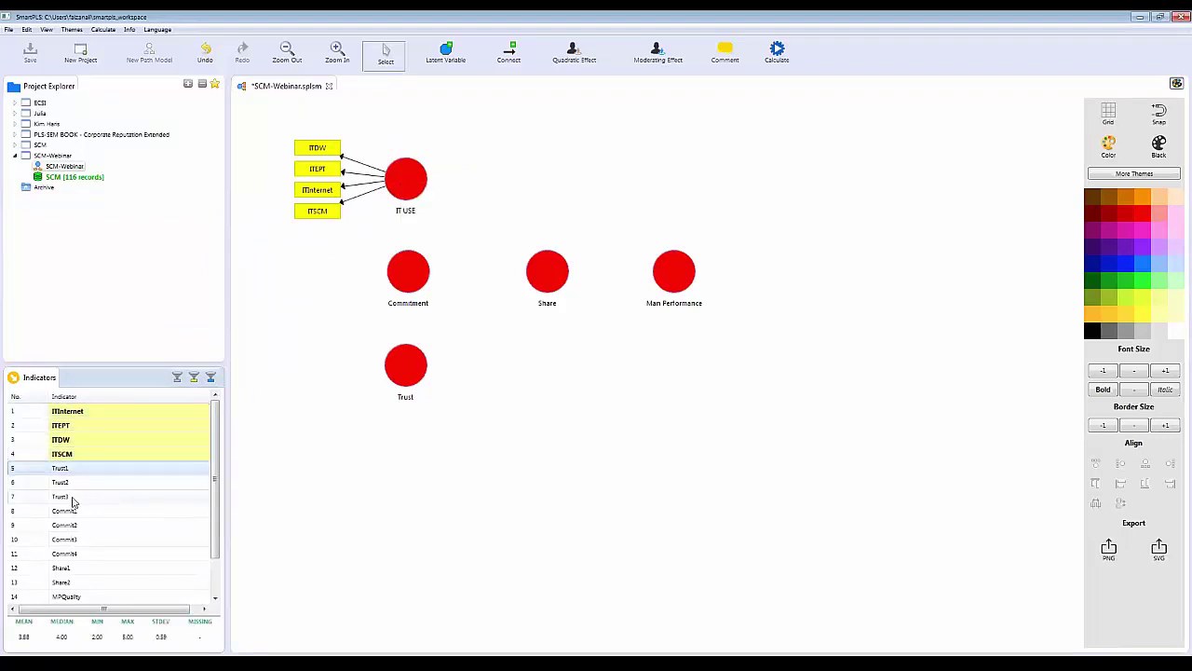
pyautogui.keyDown('shift'); pyautogui.click(73, 498); pyautogui.keyUp('shift')
pyautogui.moveTo(73, 498); pyautogui.dragTo(387, 370)
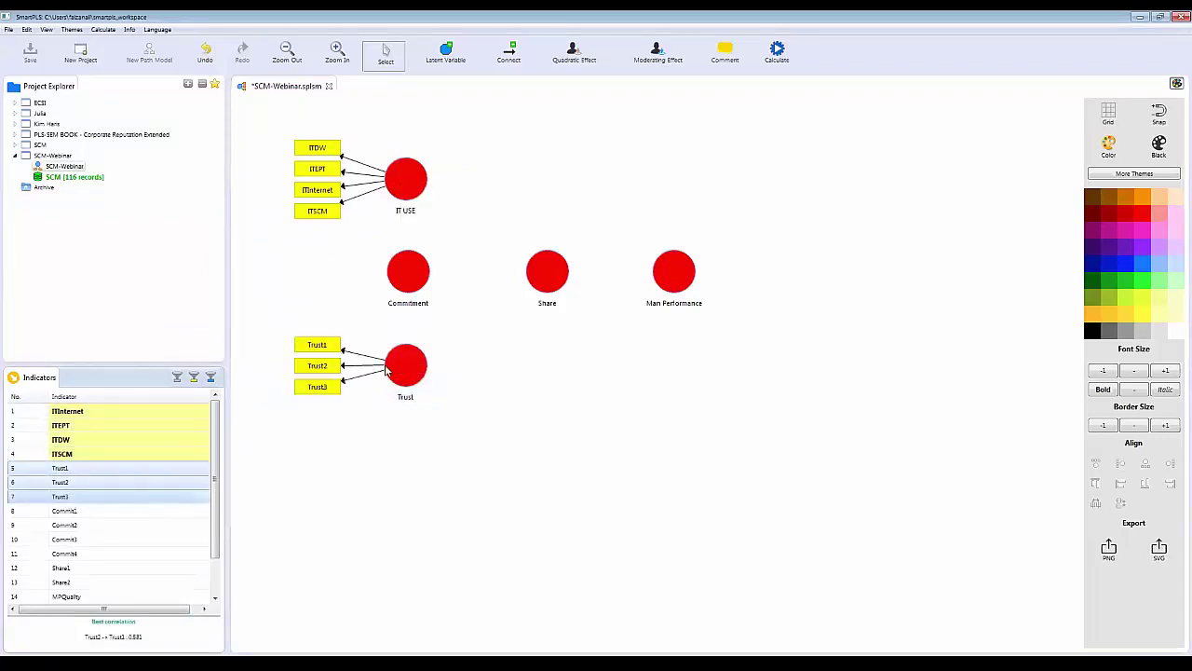
pyautogui.click(67, 510)
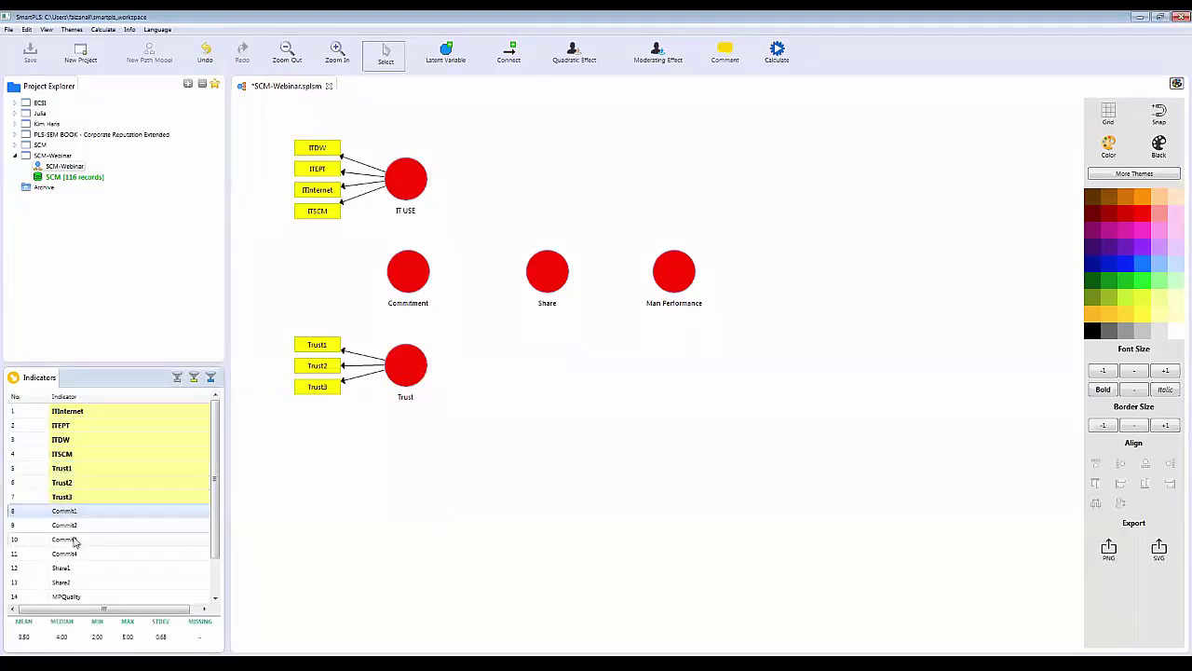
pyautogui.keyDown('shift'); pyautogui.click(75, 554); pyautogui.keyUp('shift')
pyautogui.moveTo(75, 554); pyautogui.dragTo(408, 271)
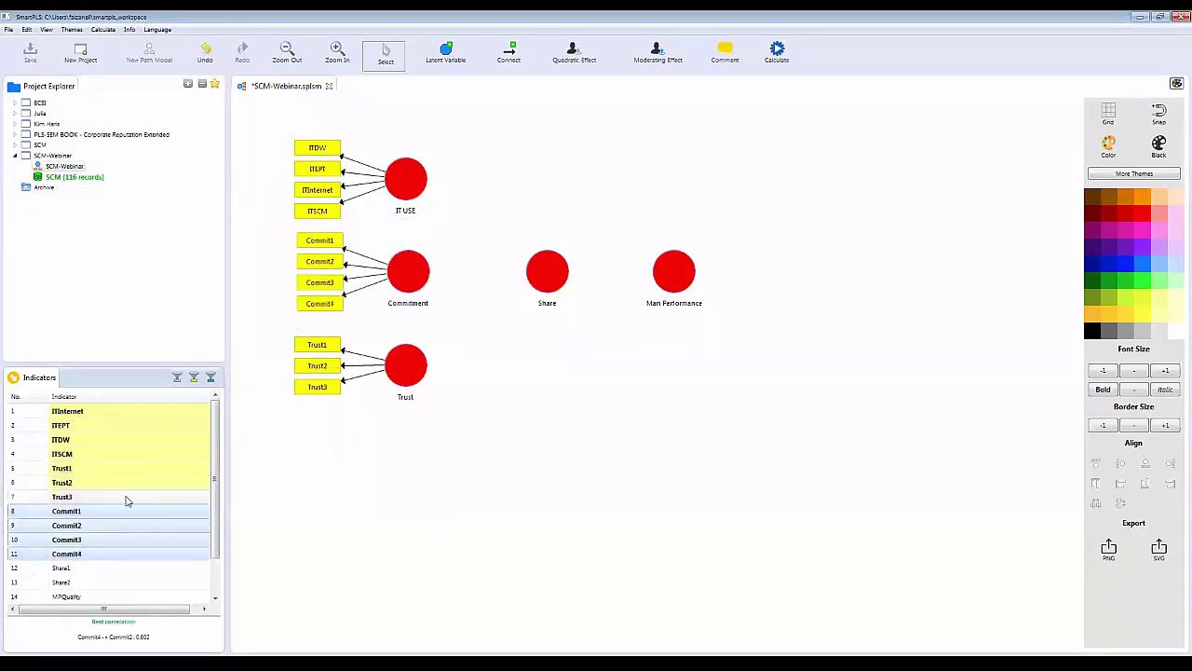
# Assign Share1 and Share2 to the Share construct, and MPQuality, MPReliability, MPFlexibility and MPCost to Man Performance.
pyautogui.scroll(-1, 112, 522)
pyautogui.click(80, 526)
pyautogui.keyDown('shift'); pyautogui.click(77, 545); pyautogui.keyUp('shift')
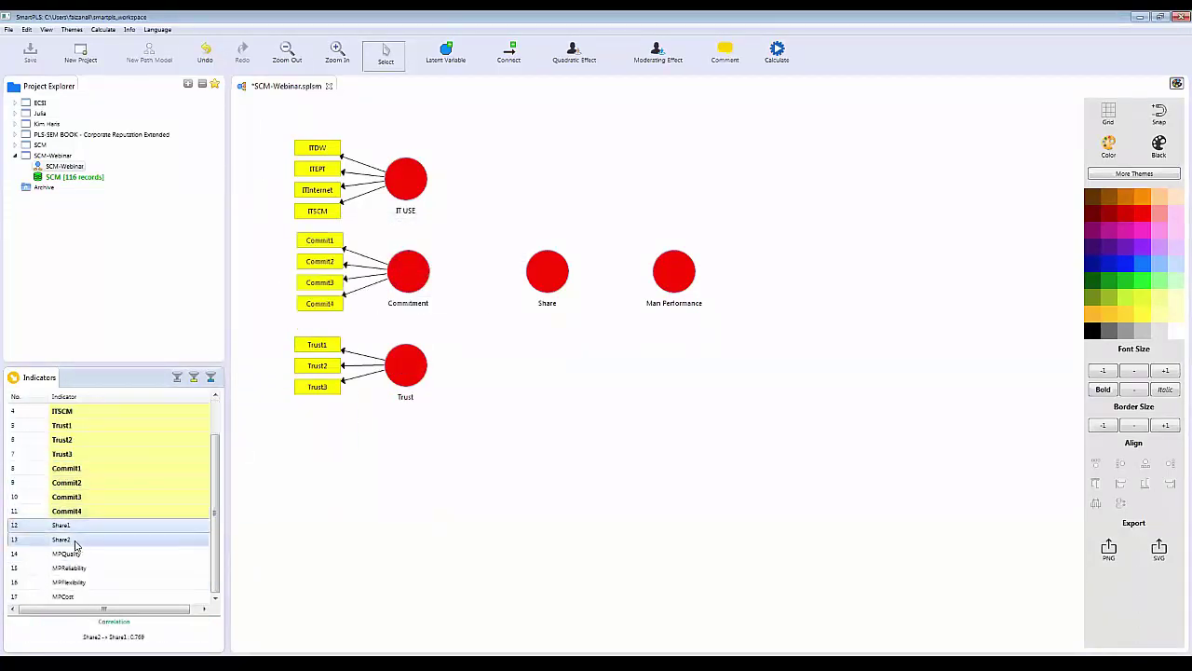
pyautogui.moveTo(76, 545); pyautogui.dragTo(548, 268)
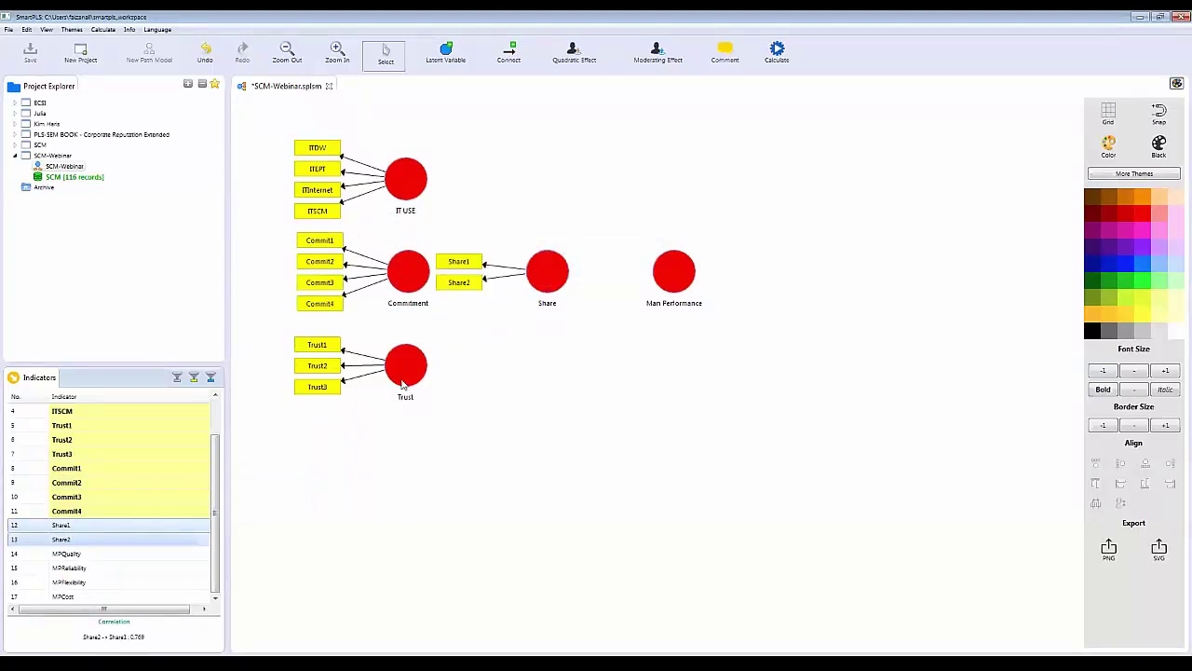
pyautogui.click(67, 556)
pyautogui.keyDown('shift'); pyautogui.click(64, 596); pyautogui.keyUp('shift')
pyautogui.moveTo(64, 596); pyautogui.dragTo(670, 272)
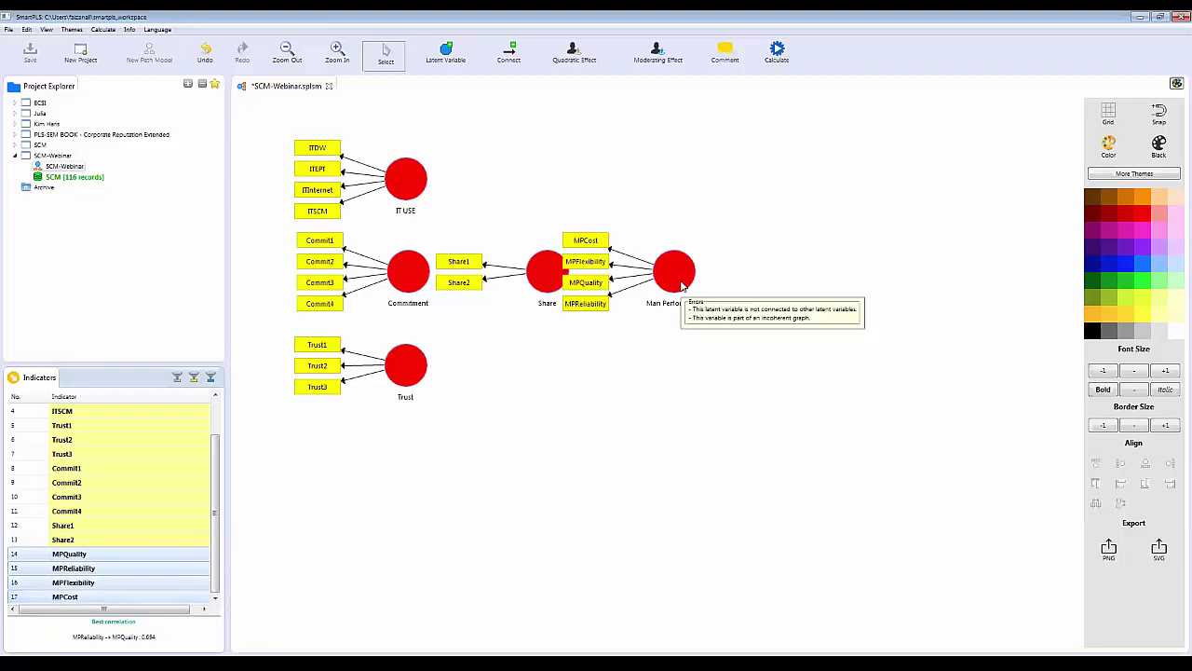
# Align the Share construct's indicators below it and the Man Performance indicators to the right of their construct.
pyautogui.click(538, 277)
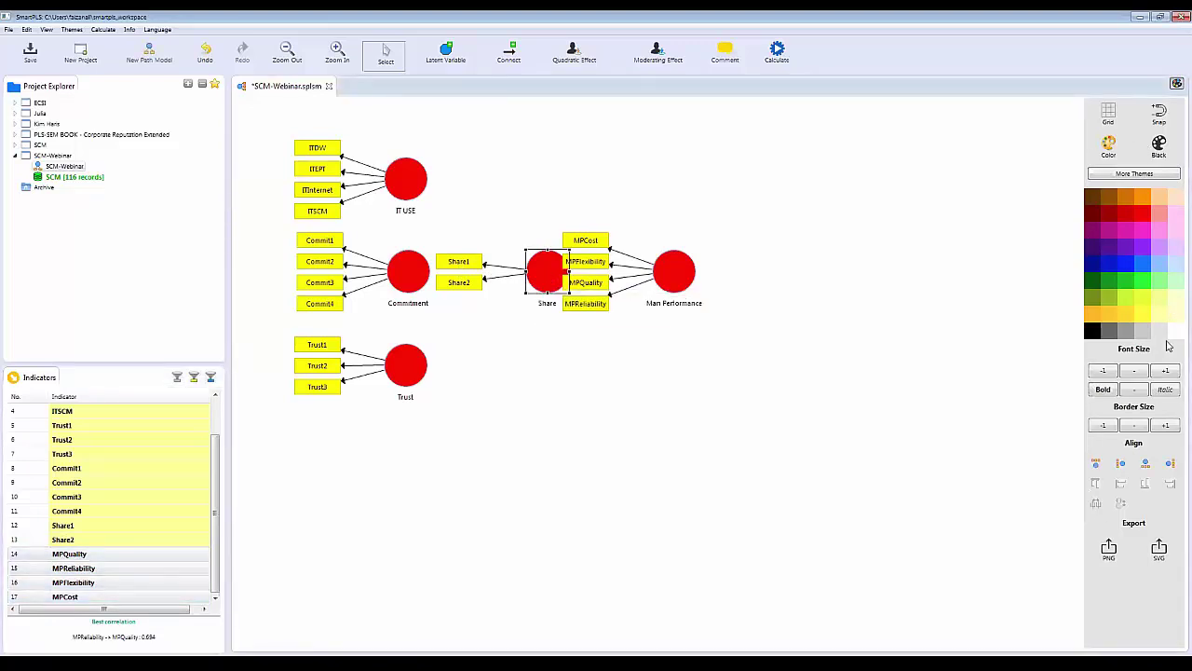
pyautogui.click(1147, 465)
pyautogui.click(689, 286)
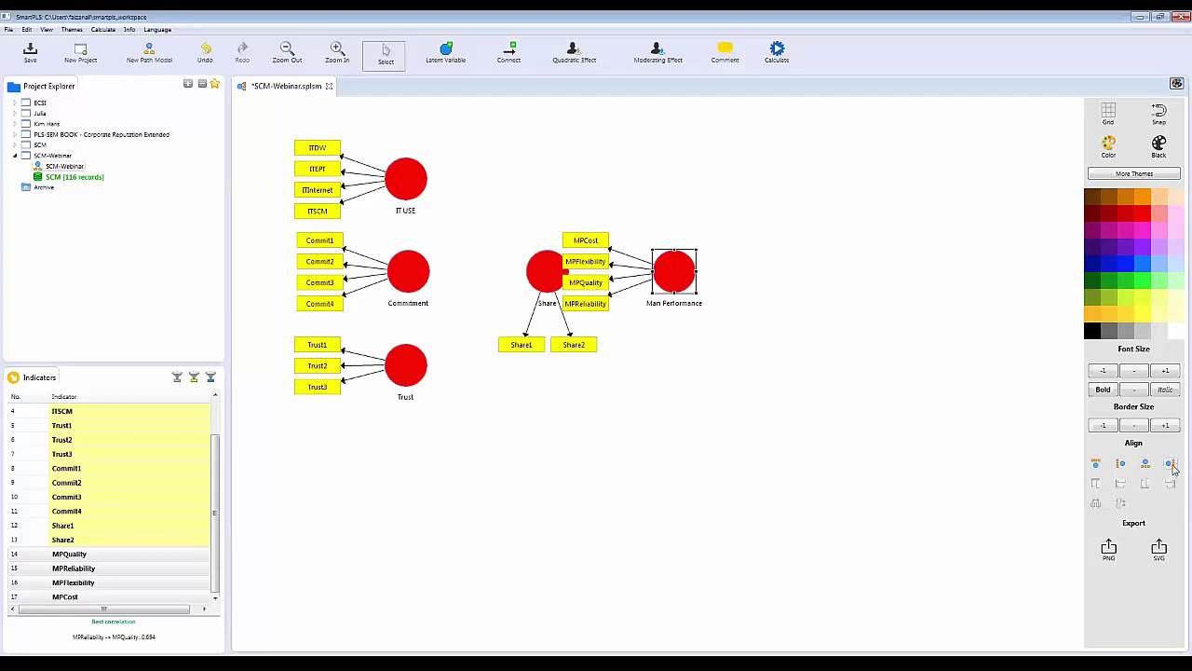
pyautogui.click(1171, 465)
pyautogui.click(851, 401)
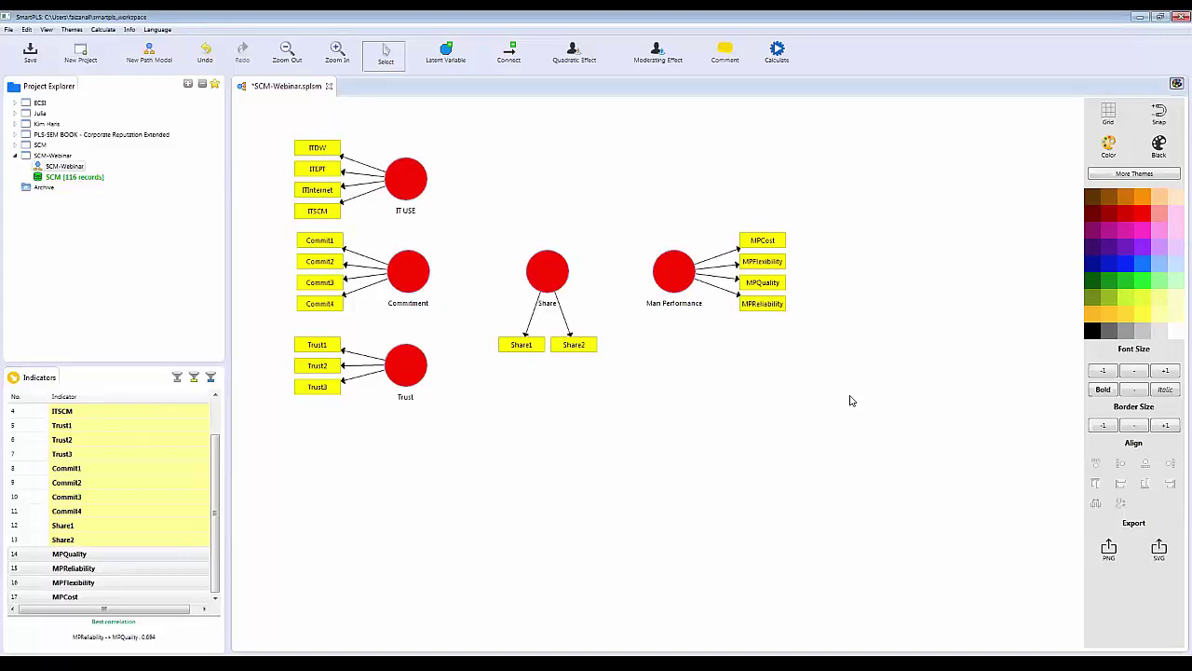
# Connect IT USE, Commitment and Trust to Share, and connect Share to Man Performance.
pyautogui.click(511, 58)
pyautogui.click(410, 193)
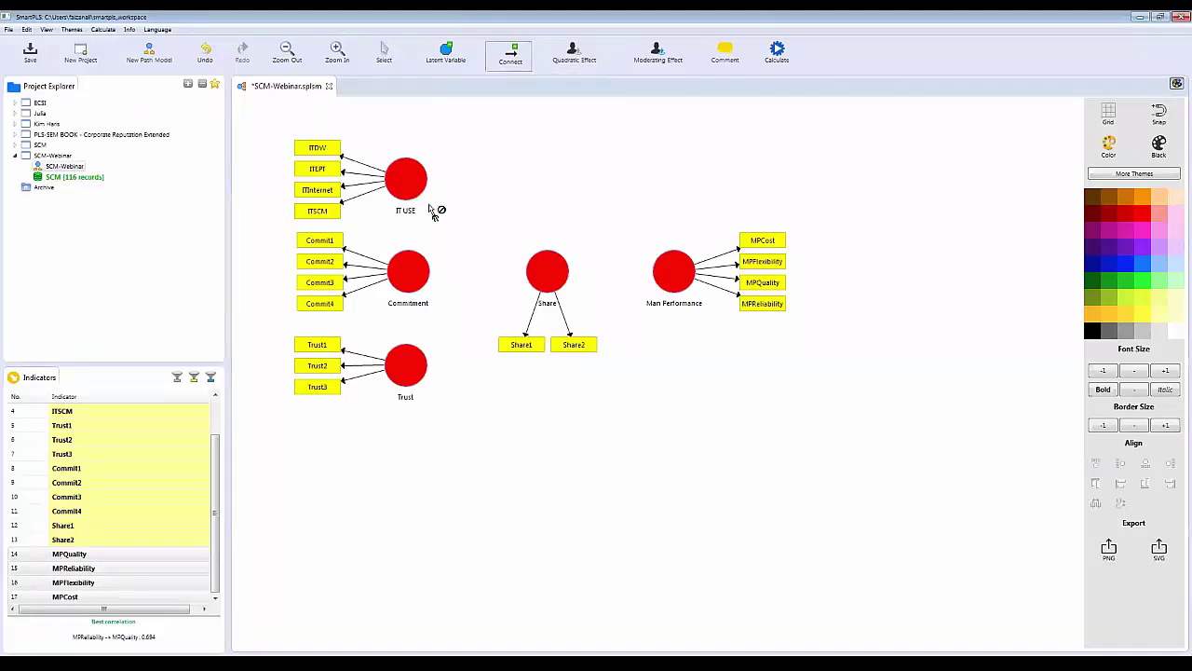
pyautogui.click(546, 278)
pyautogui.click(407, 268)
pyautogui.click(545, 273)
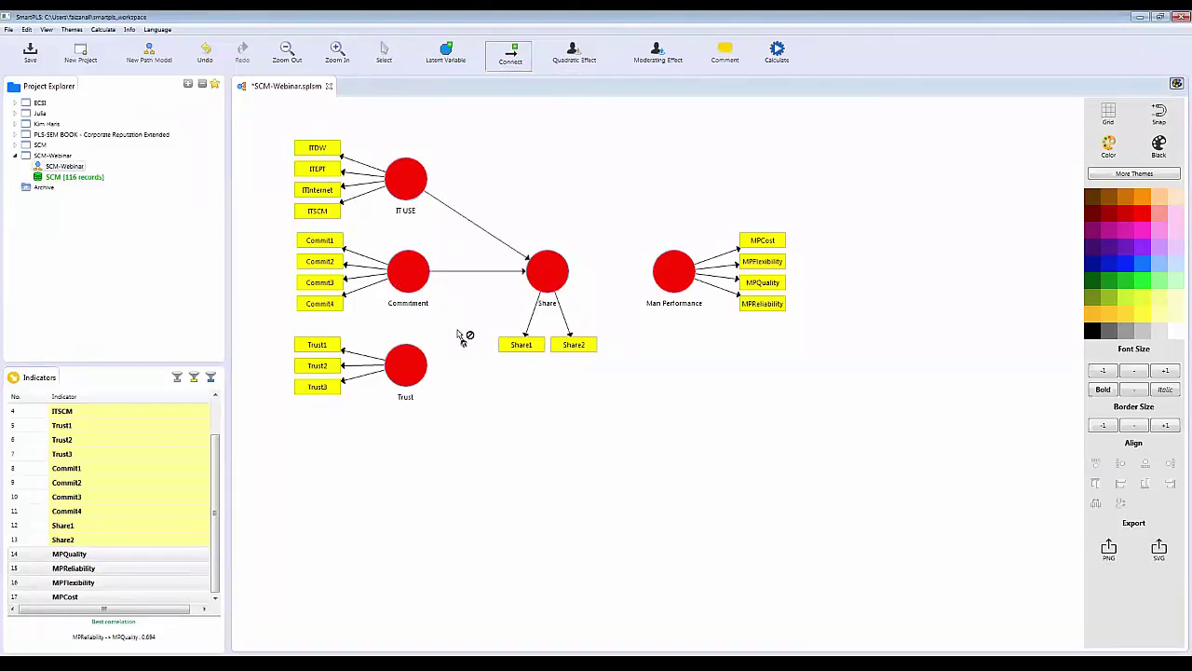
pyautogui.click(421, 363)
pyautogui.click(545, 275)
pyautogui.click(549, 273)
pyautogui.click(666, 272)
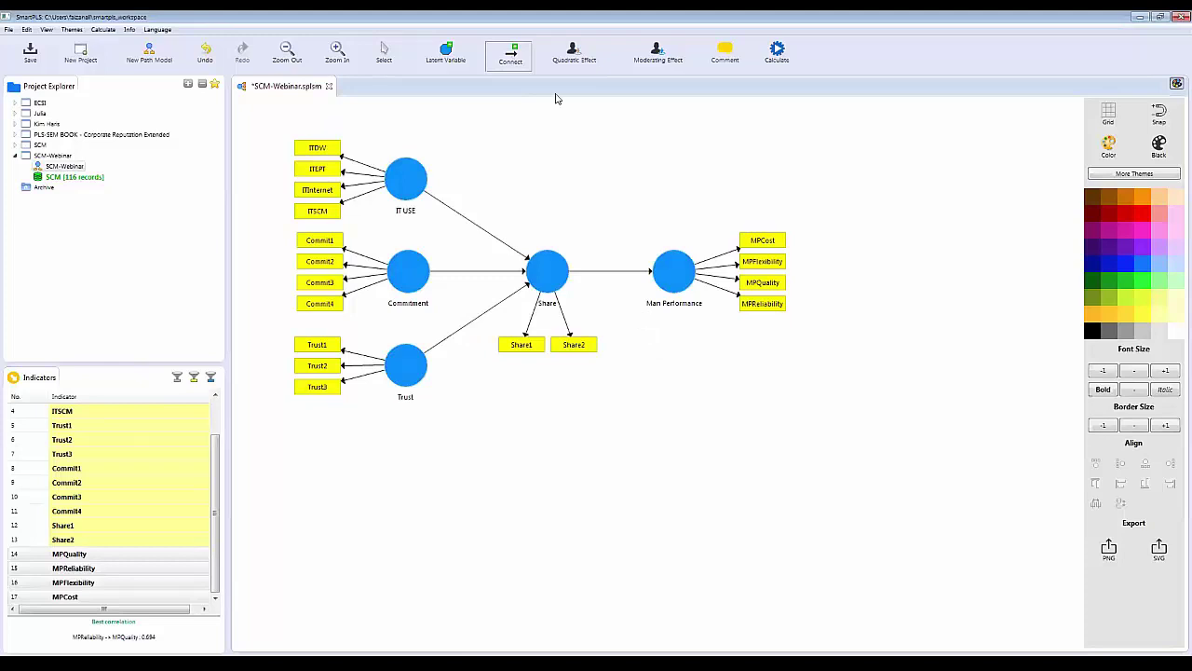
pyautogui.click(503, 48)
# Run the PLS Algorithm with the Path weighting scheme and return to the SCM-Webinar model to view the estimates.
pyautogui.click(777, 54)
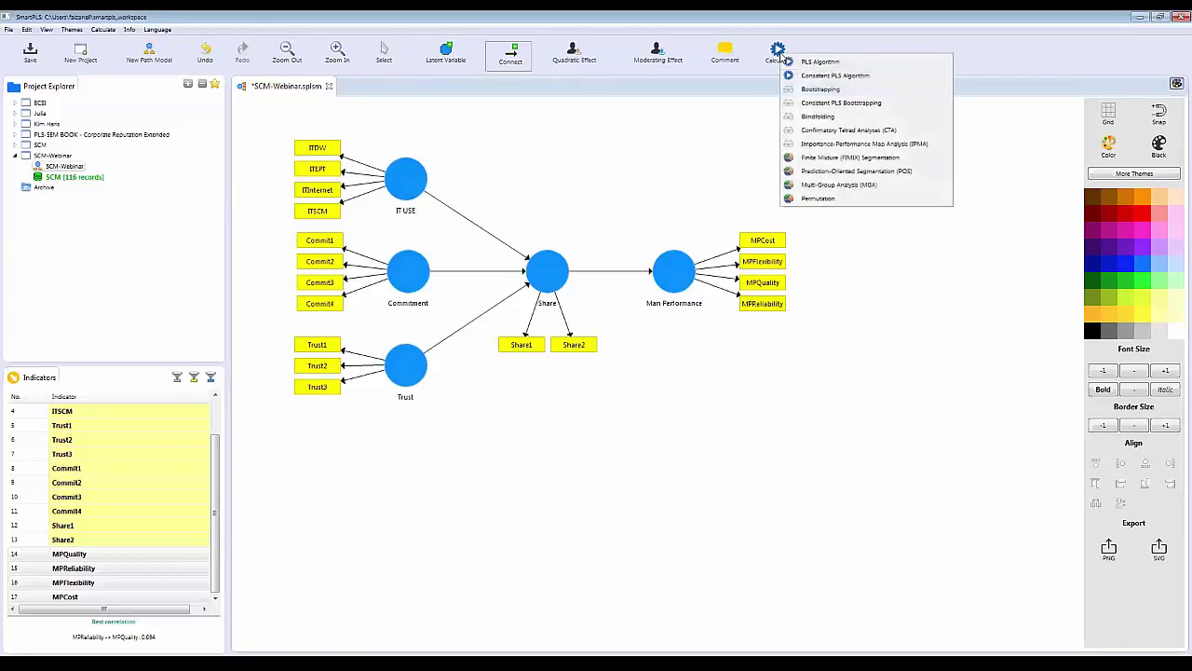
pyautogui.click(824, 63)
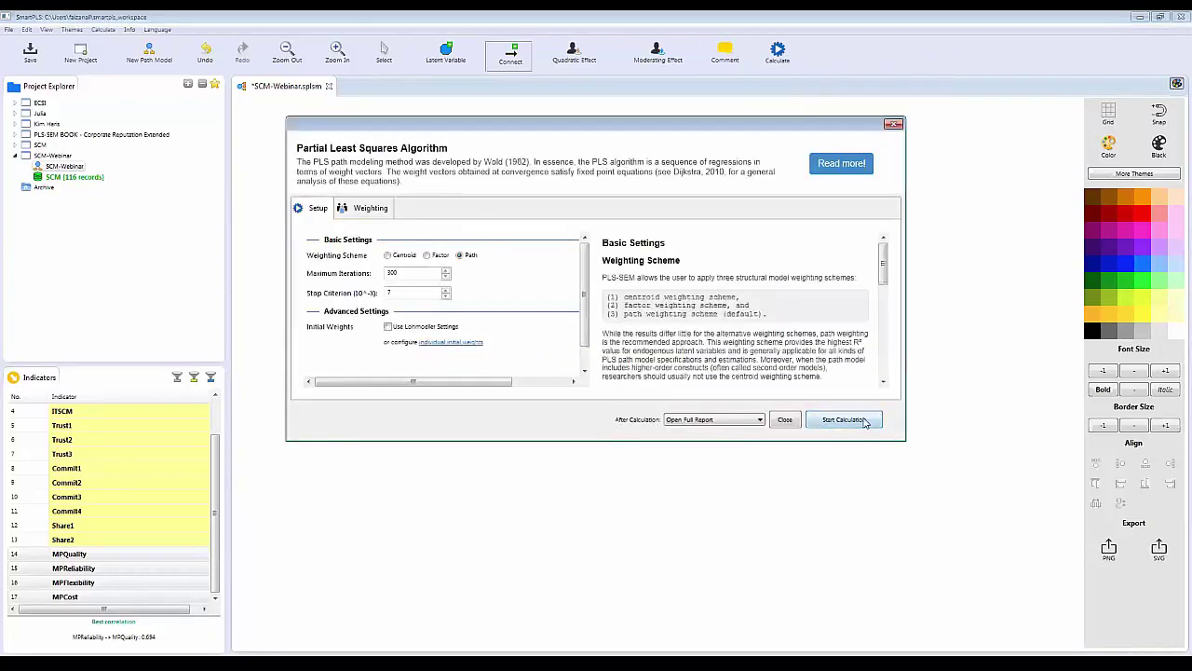
pyautogui.click(843, 420)
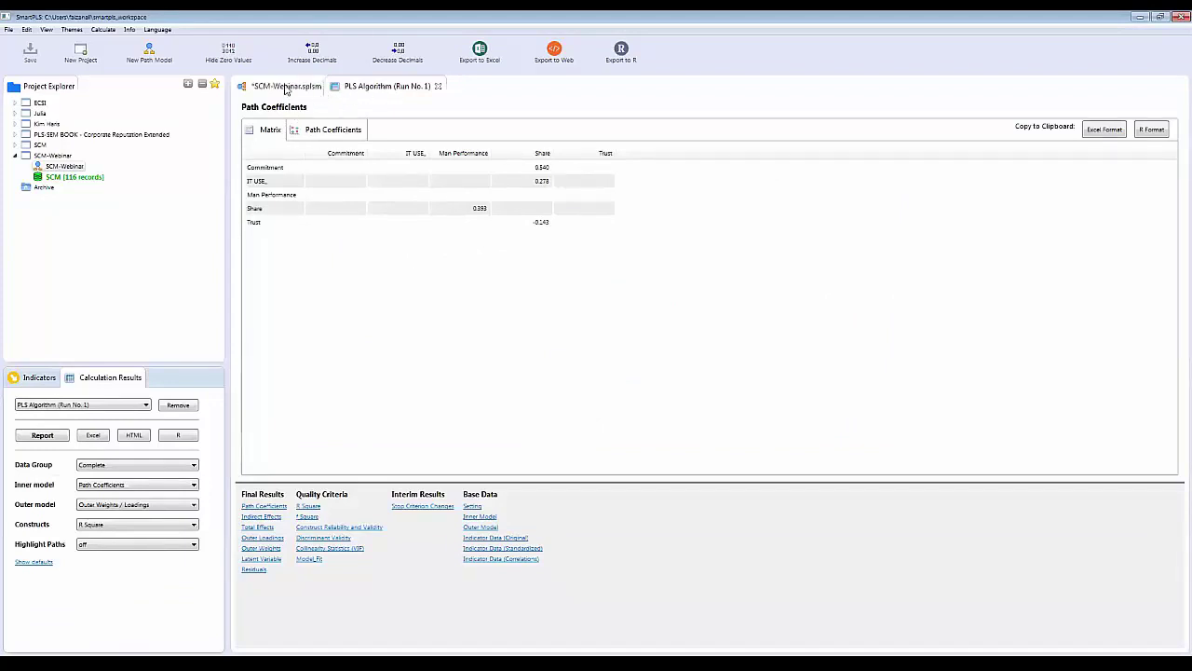
pyautogui.click(270, 87)
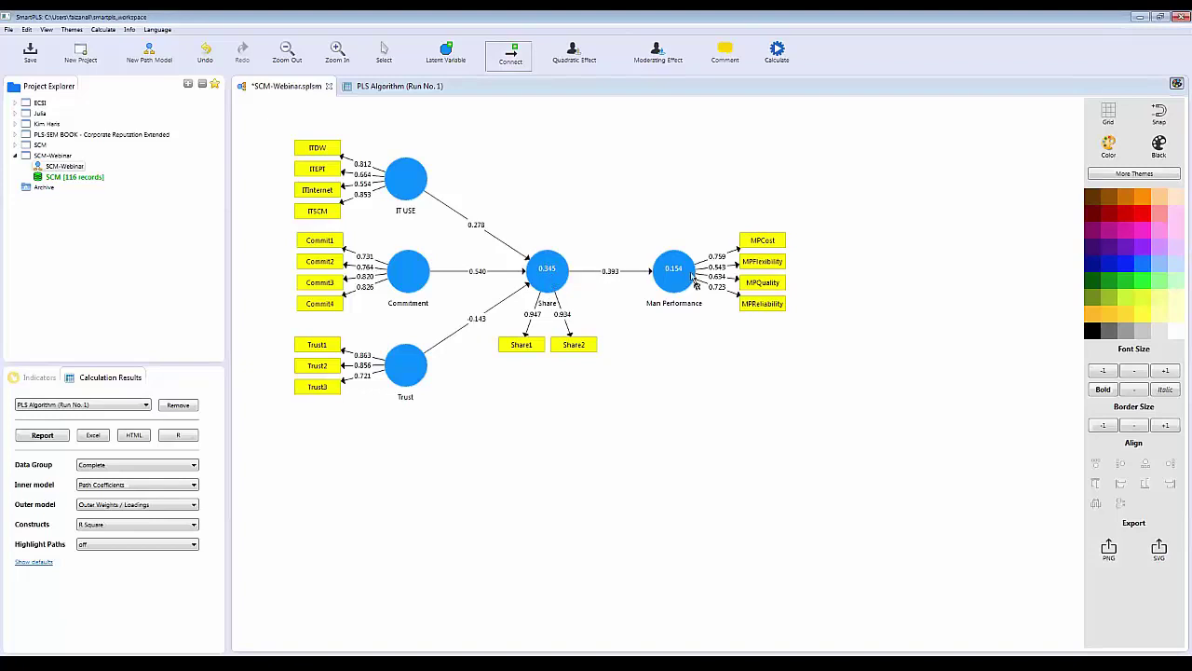
pyautogui.moveTo(678, 279)
# Switch to the Tourism Management article in Adobe Acrobat and find Table 3, Validity and reliability for constructs.
pyautogui.hotkey('alt', 'Tab')
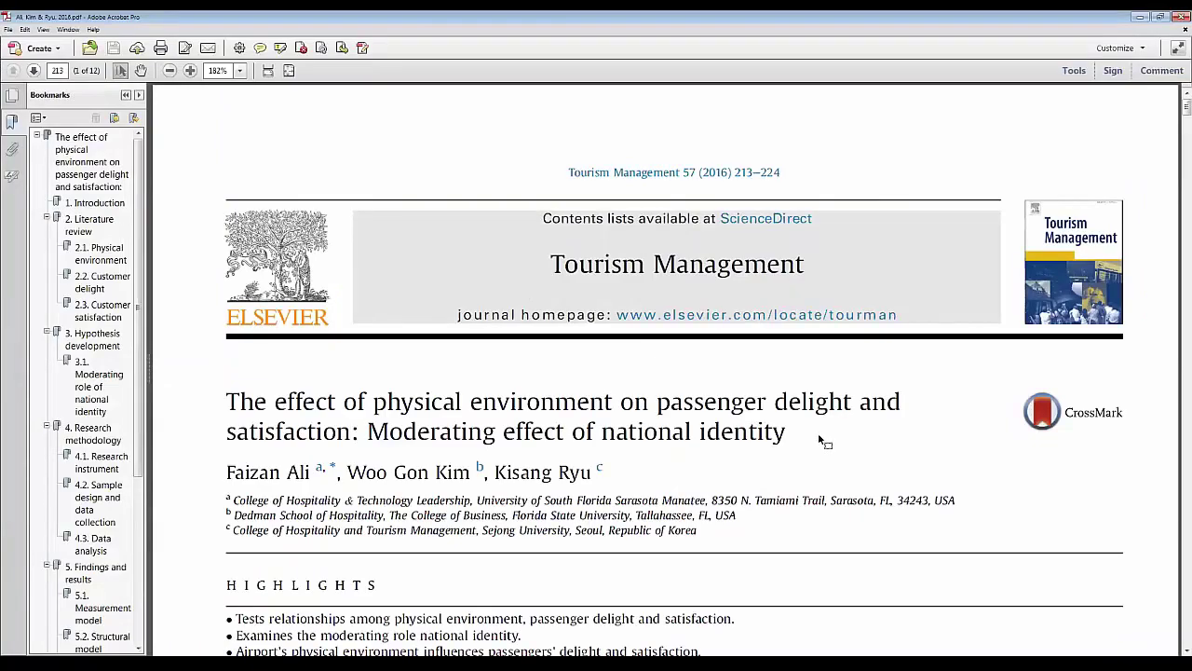
pyautogui.scroll(-20, 824, 442)
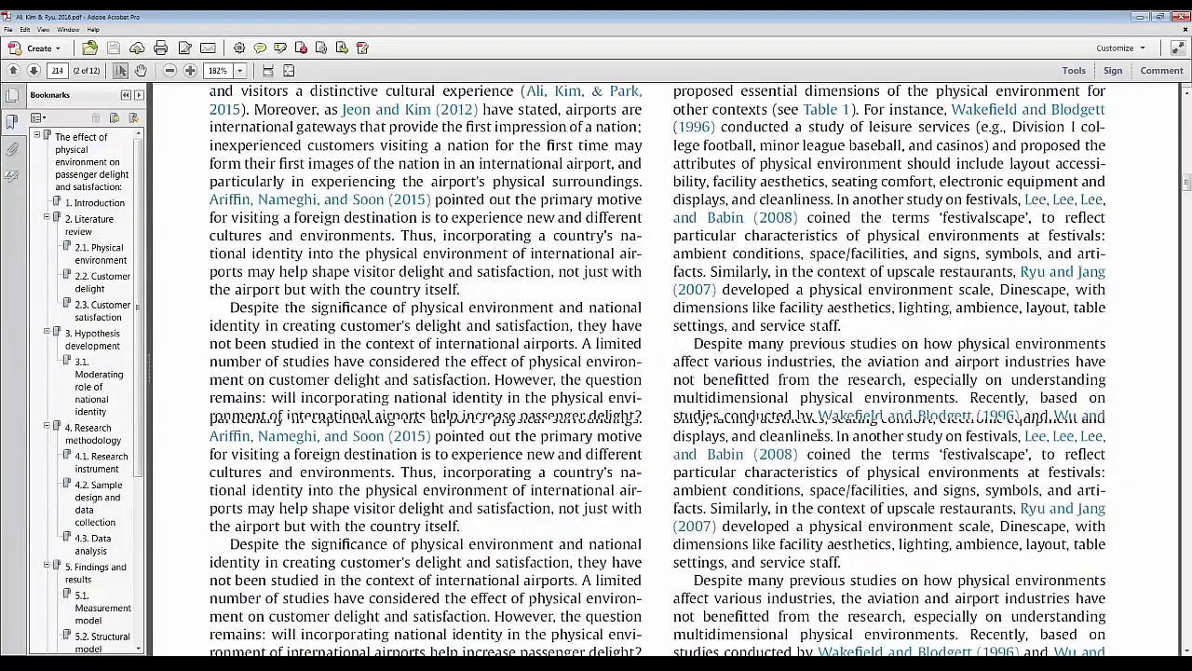
pyautogui.scroll(-20, 825, 442)
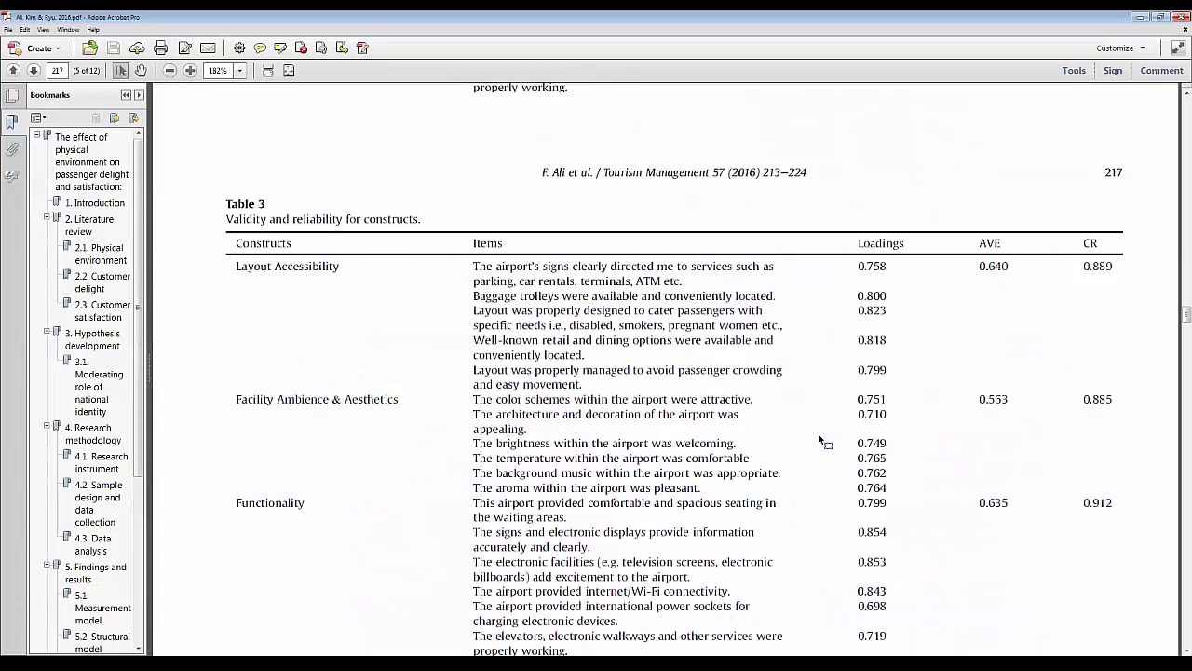
pyautogui.scroll(5, 820, 442)
pyautogui.scroll(-1, 674, 351)
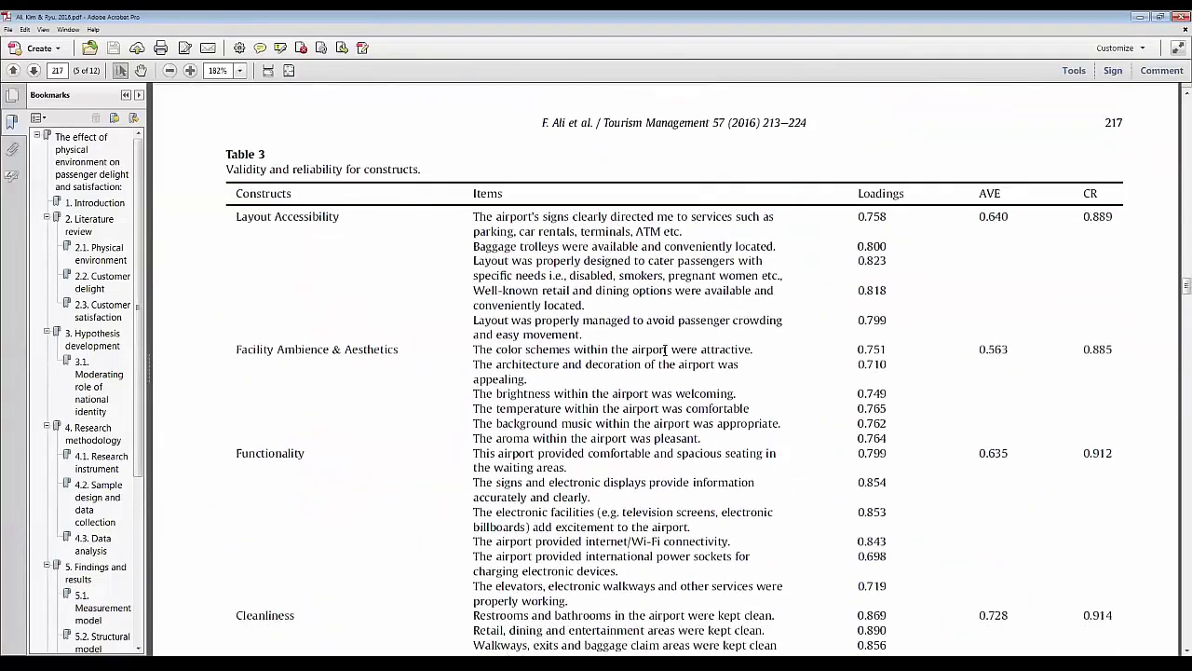
pyautogui.scroll(-1, 674, 351)
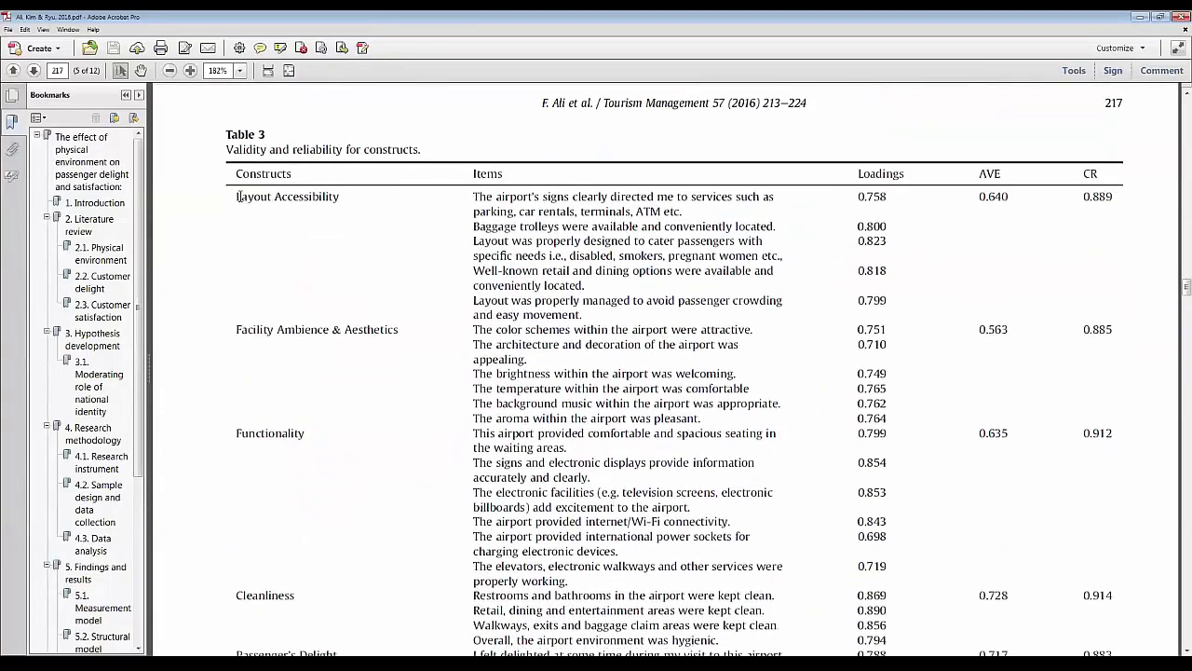
# Examine how Table 3 reports Constructs, Items, Loadings, AVE and CR as its columns.
pyautogui.moveTo(239, 173); pyautogui.dragTo(297, 174)
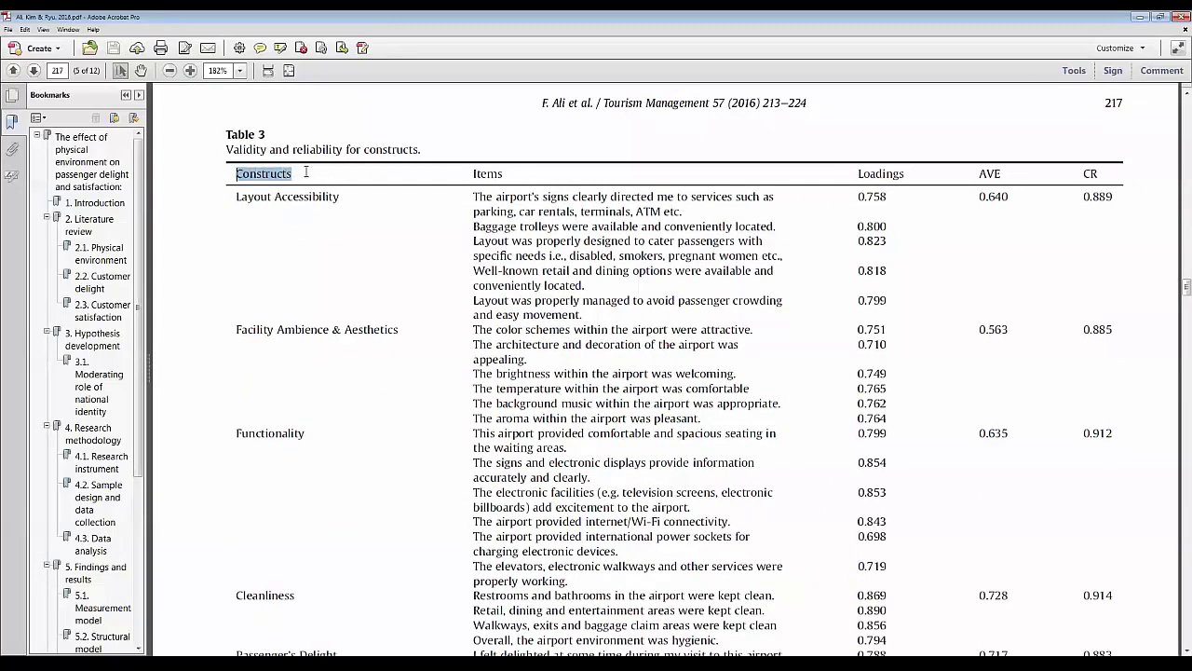
pyautogui.click(475, 172)
pyautogui.doubleClick(475, 172)
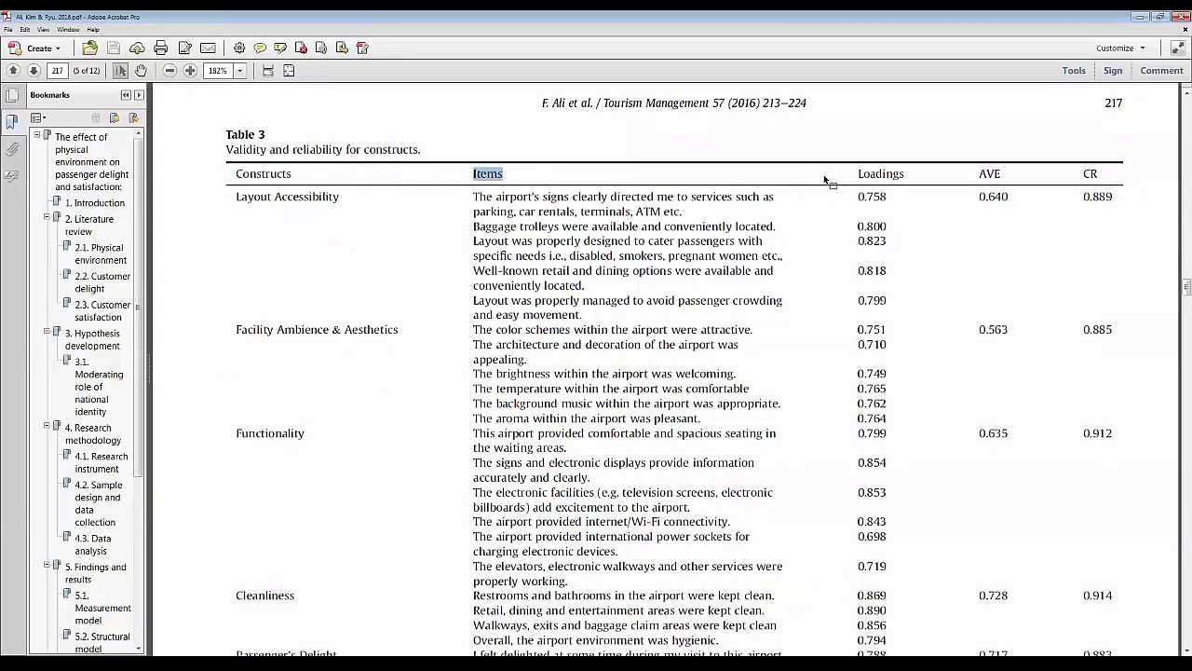
pyautogui.moveTo(852, 174); pyautogui.dragTo(960, 175)
pyautogui.moveTo(1105, 173); pyautogui.dragTo(1080, 174)
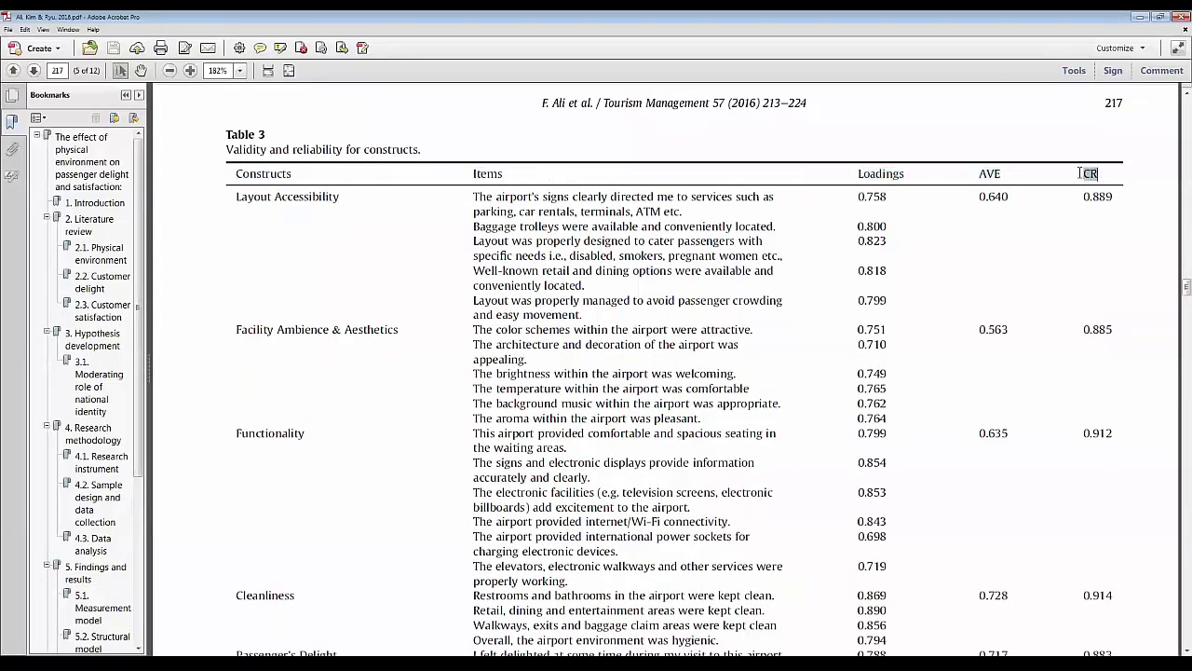
pyautogui.moveTo(857, 173); pyautogui.dragTo(878, 227)
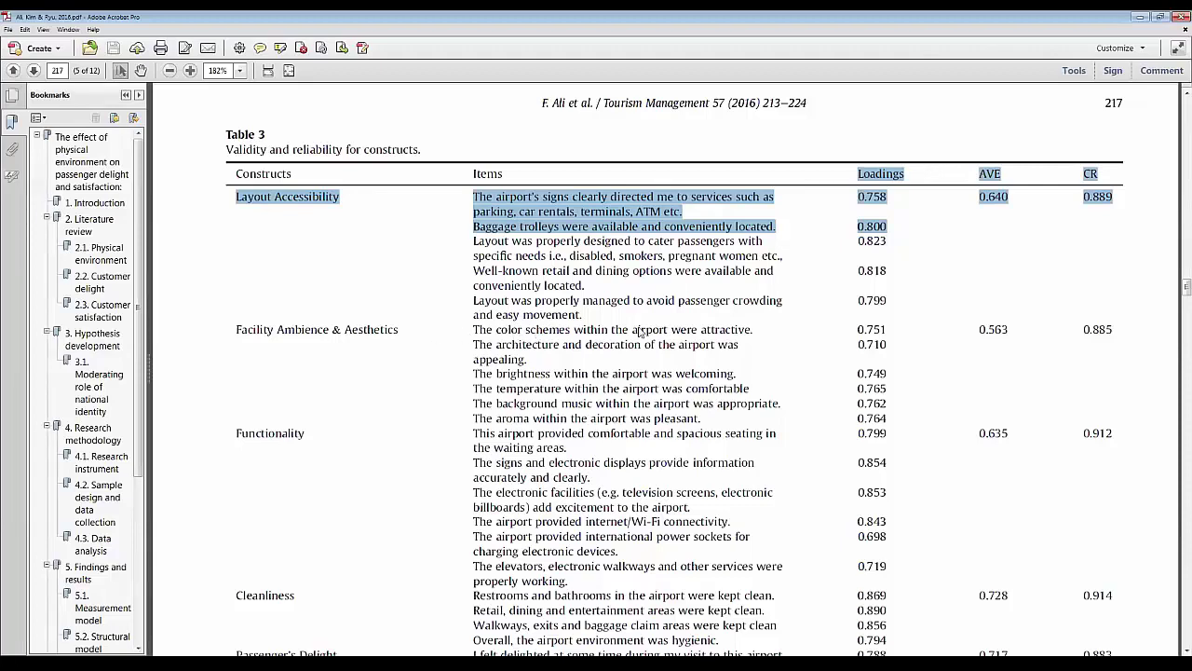
# Switch back to SmartPLS and copy the PLS Algorithm report's Outer Loadings matrix to the clipboard in Excel format.
pyautogui.hotkey('alt', 'Tab')
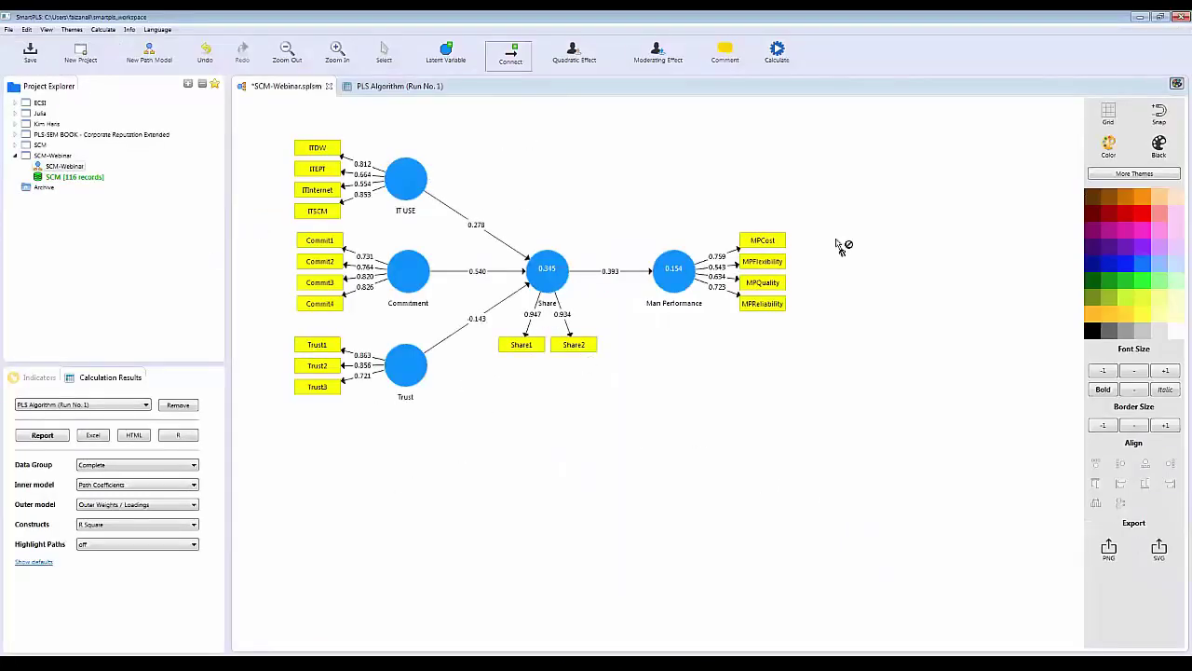
pyautogui.click(389, 87)
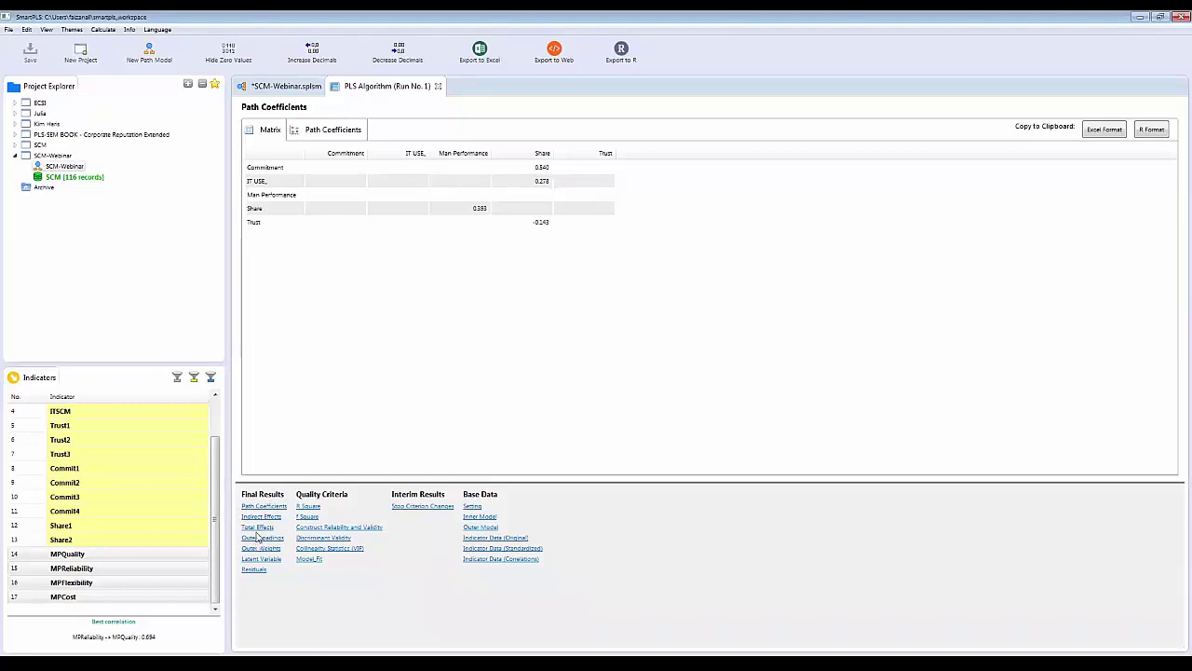
pyautogui.click(266, 86)
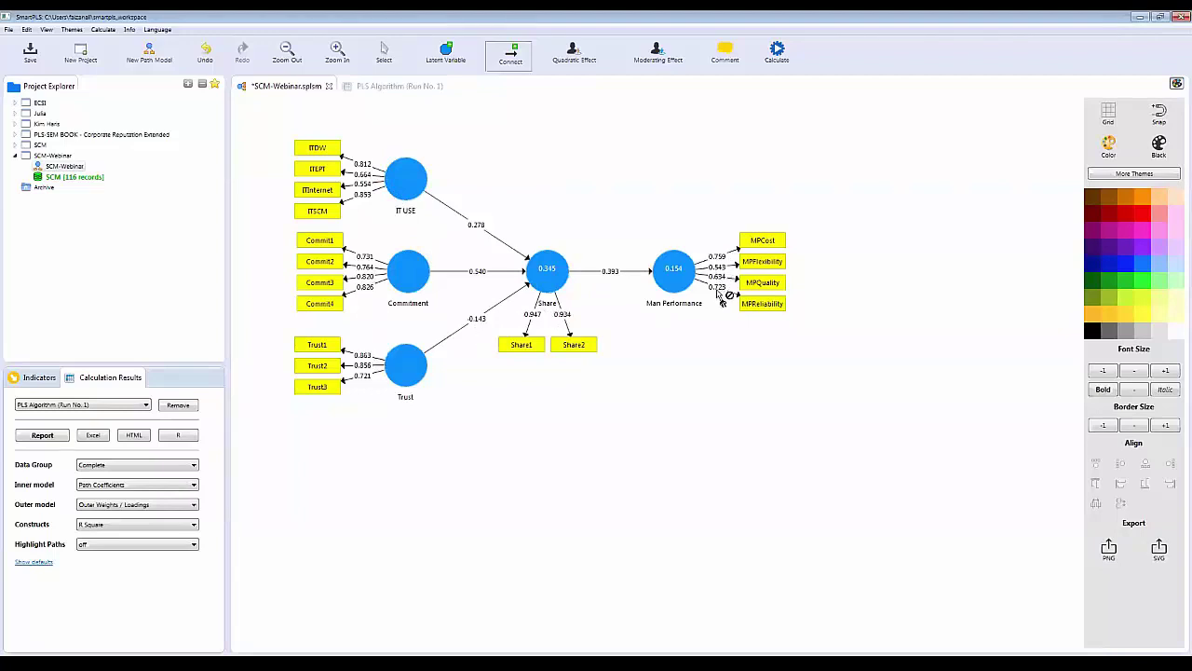
pyautogui.click(363, 86)
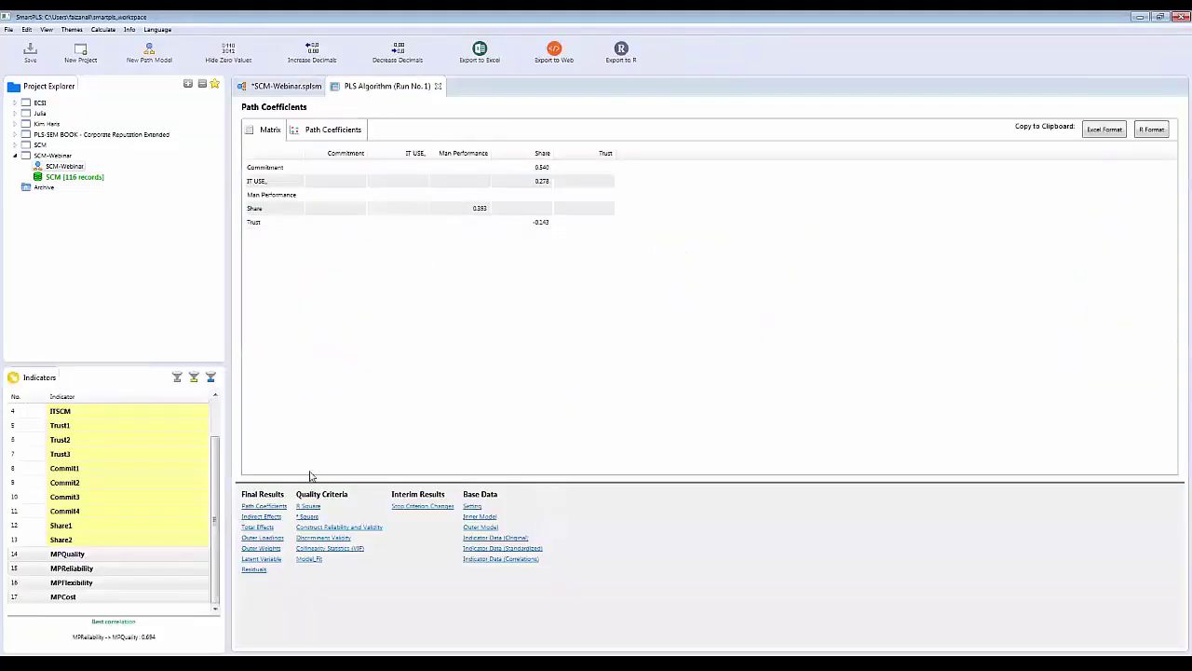
pyautogui.click(265, 538)
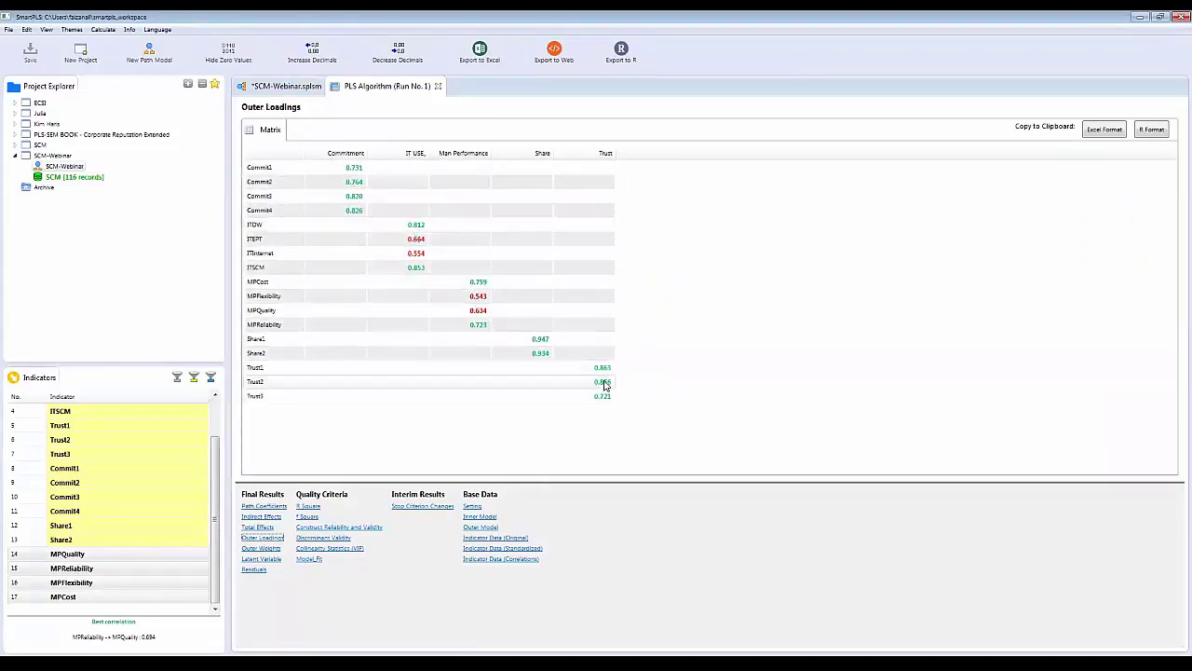
pyautogui.click(1100, 136)
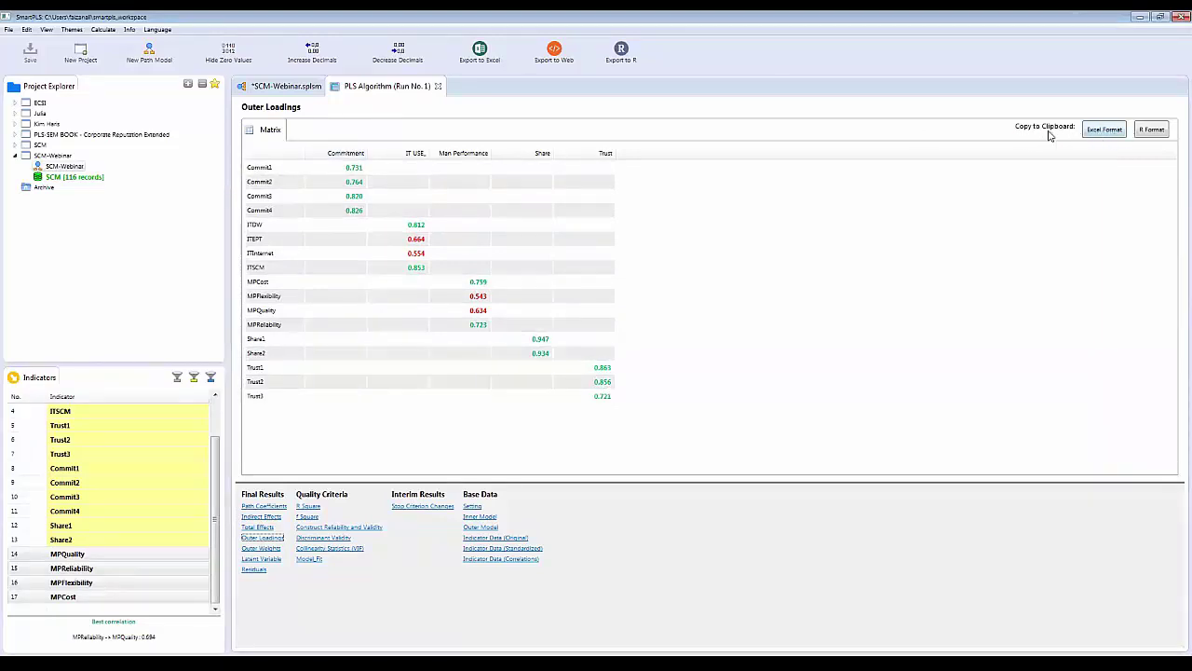
pyautogui.click(1099, 135)
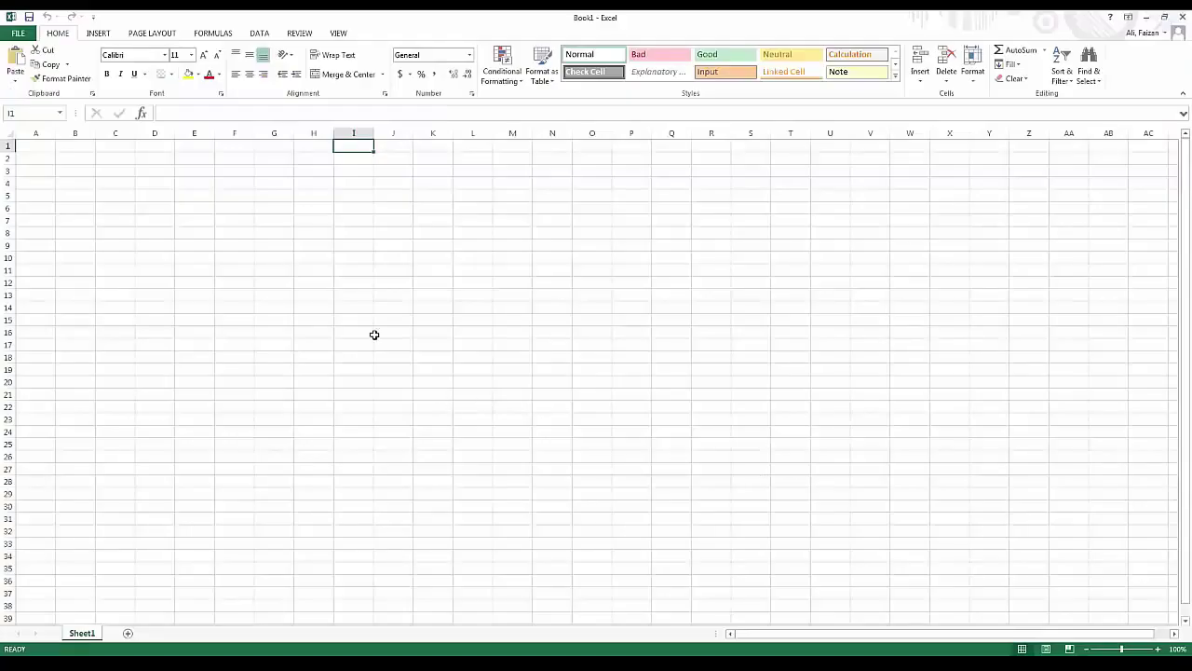
# In a blank Excel workbook, paste the outer loadings at H2 and wrap the construct headings in I2:M2.
pyautogui.click(298, 160)
pyautogui.hotkey('ctrl', 'v')
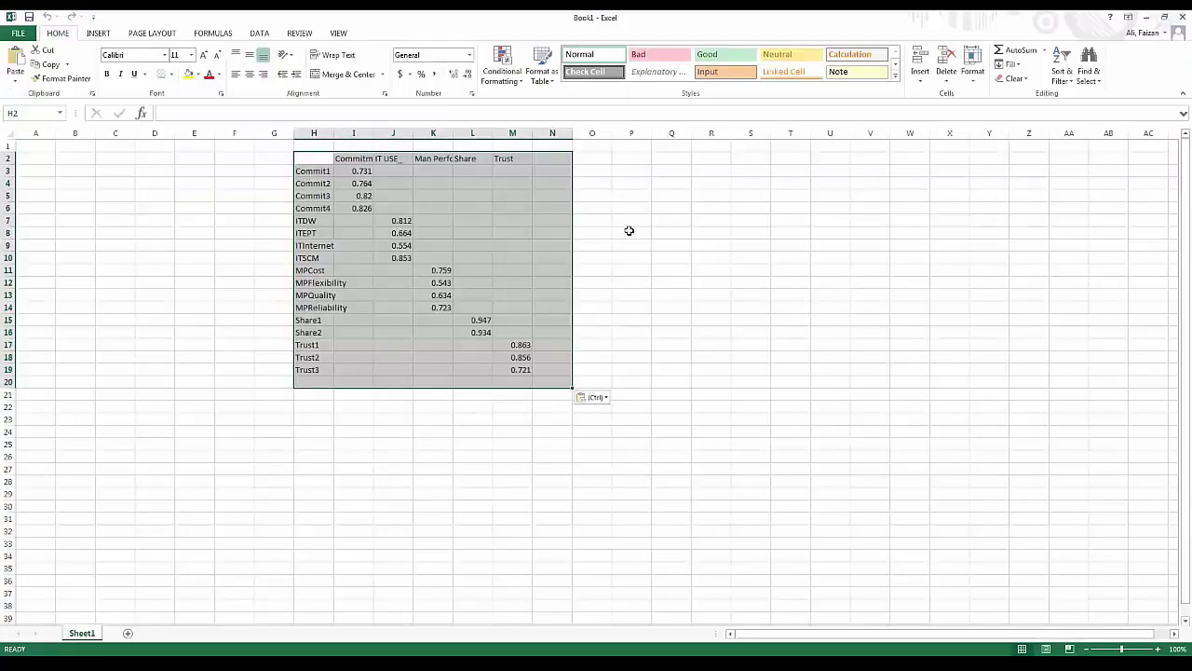
pyautogui.click(671, 232)
pyautogui.moveTo(344, 161); pyautogui.dragTo(512, 159)
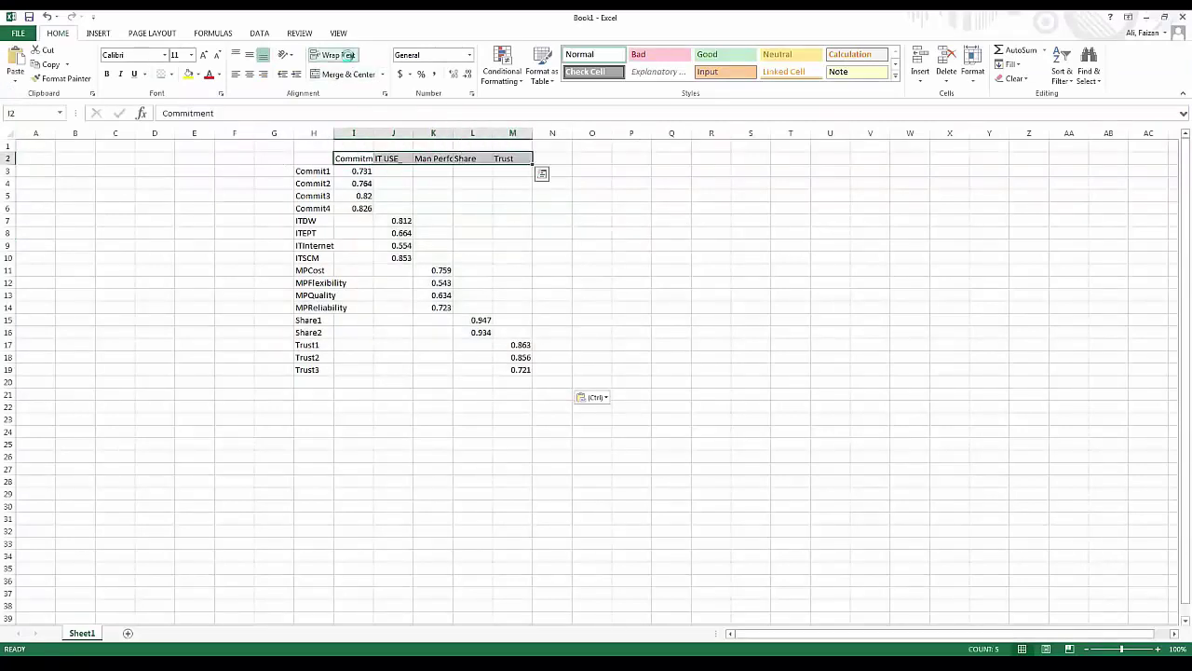
pyautogui.click(333, 54)
pyautogui.click(512, 207)
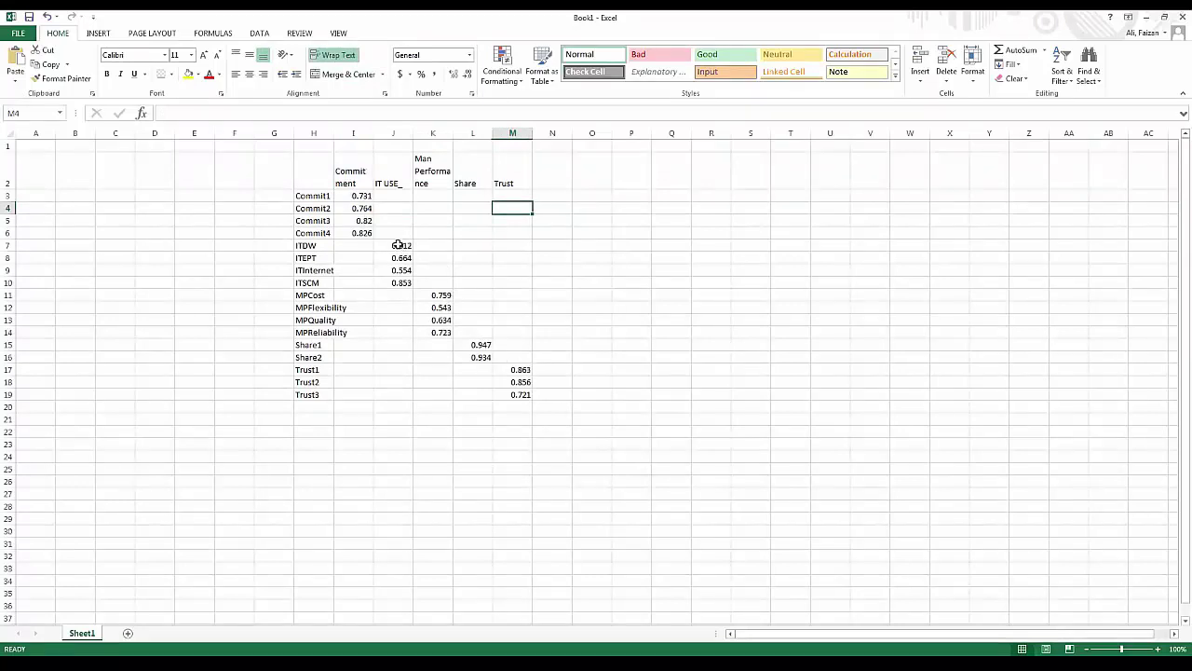
# Move the IT USE loadings to I7:I10 and the Man Performance loadings to I11:I14.
pyautogui.moveTo(398, 244); pyautogui.dragTo(438, 333)
pyautogui.hotkey('ctrl', 'c')
pyautogui.click(354, 244)
pyautogui.hotkey('ctrl', 'v')
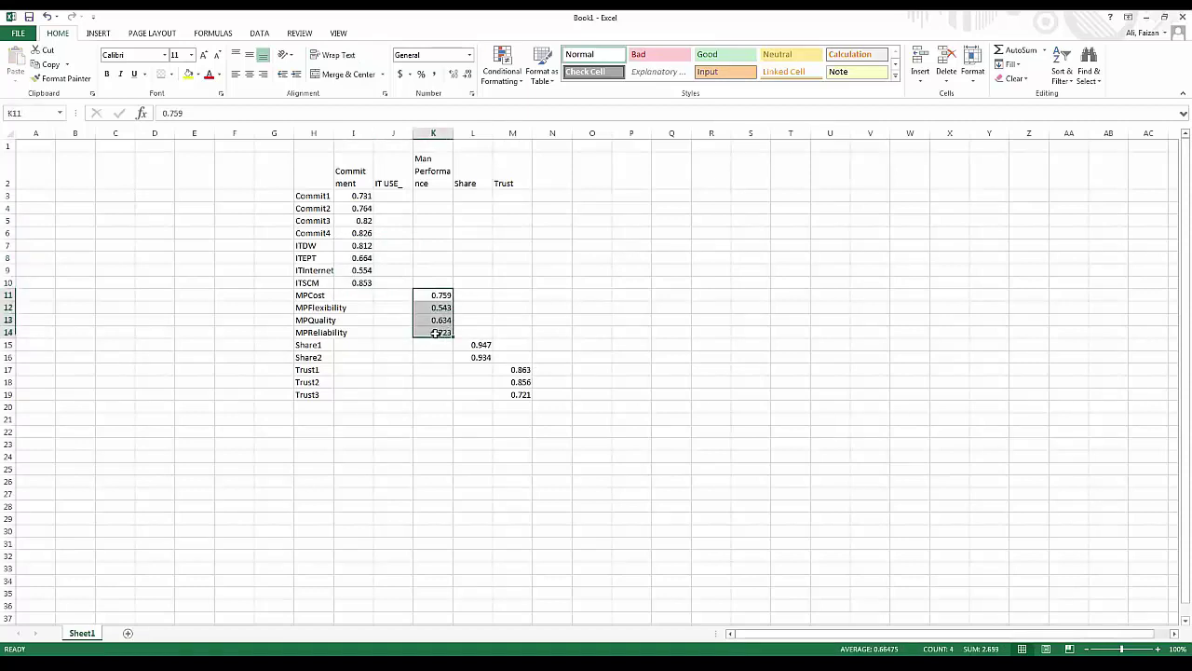
pyautogui.hotkey('ctrl', 'x')
pyautogui.click(361, 295)
pyautogui.hotkey('ctrl', 'v')
# Move the Share loadings to I15:I16 and the Trust loadings to I17:I19.
pyautogui.click(481, 345)
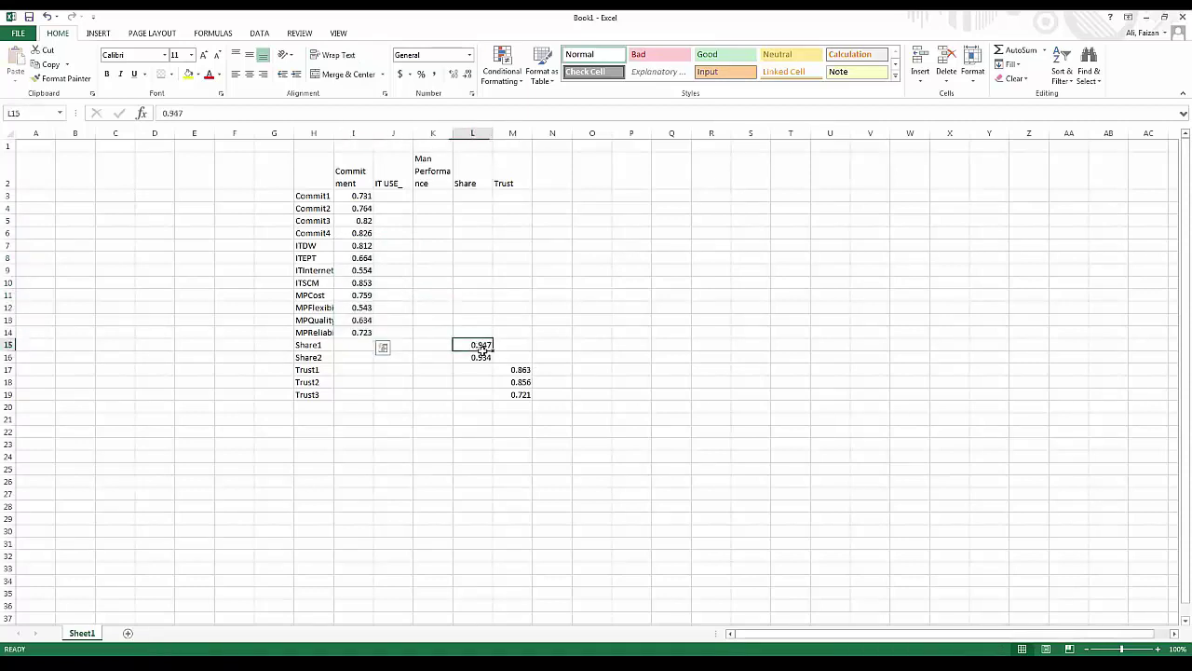
pyautogui.moveTo(481, 344); pyautogui.dragTo(520, 395)
pyautogui.hotkey('ctrl', 'x')
pyautogui.click(362, 345)
pyautogui.hotkey('ctrl', 'v')
pyautogui.hotkey('ctrl', 'x')
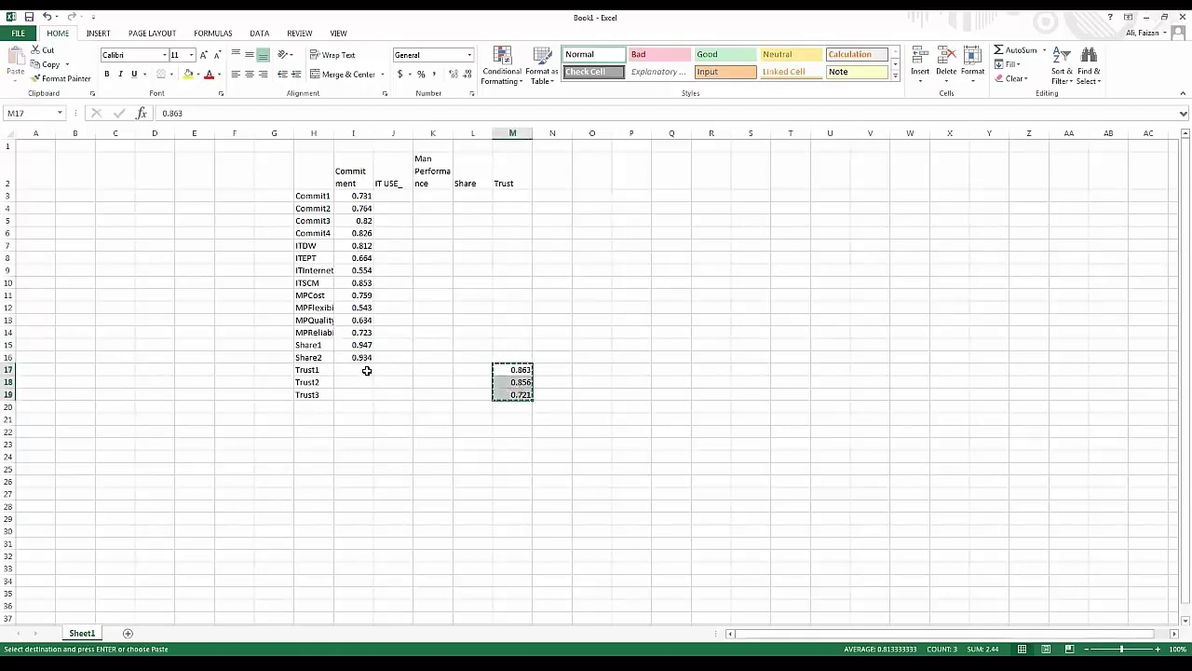
pyautogui.click(367, 370)
pyautogui.hotkey('ctrl', 'v')
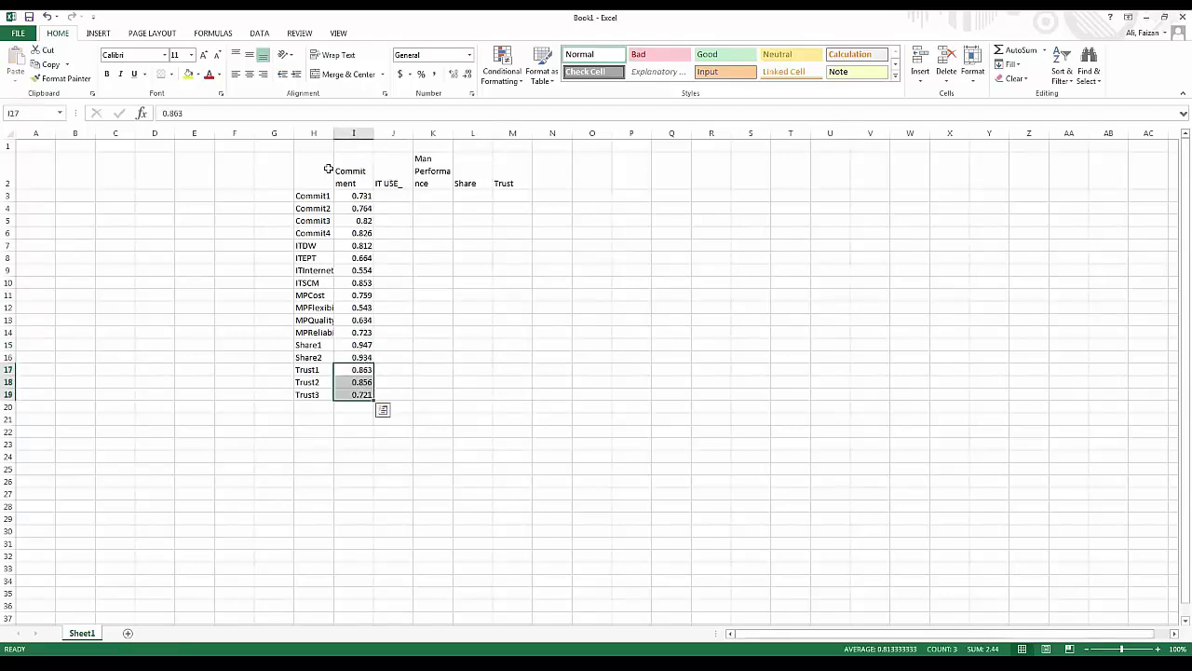
# Merge and center cells G3:G6 beside the Commit items and G7:G10 beside the IT items.
pyautogui.moveTo(277, 196); pyautogui.dragTo(288, 281)
pyautogui.click(343, 74)
pyautogui.click(343, 74)
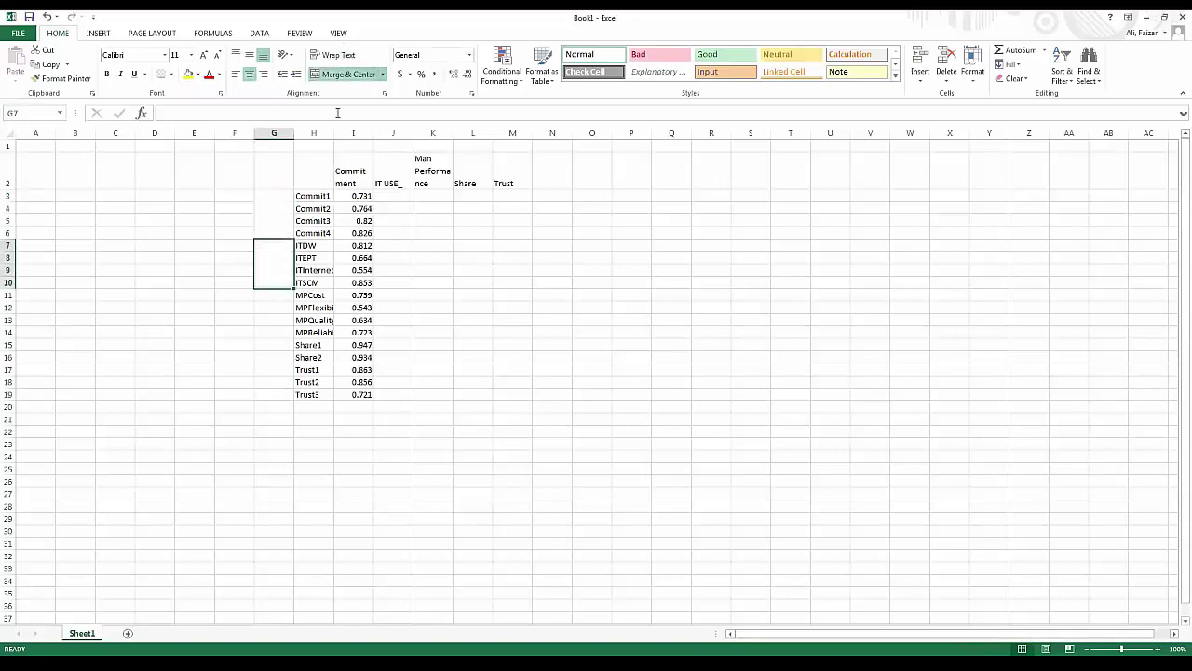
# Label the merged cells Commitment (G3:G6) and IT Use (G7:G10), and widen column G to fit the construct names.
pyautogui.click(291, 197)
pyautogui.write('C')
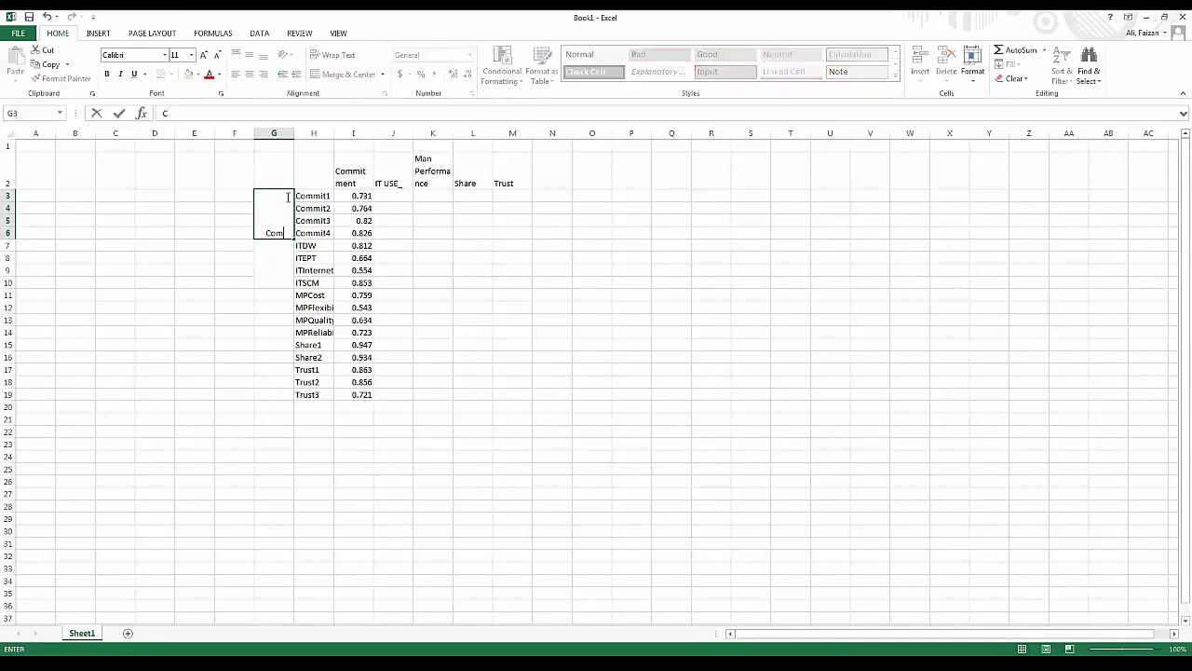
pyautogui.write('ommittment')
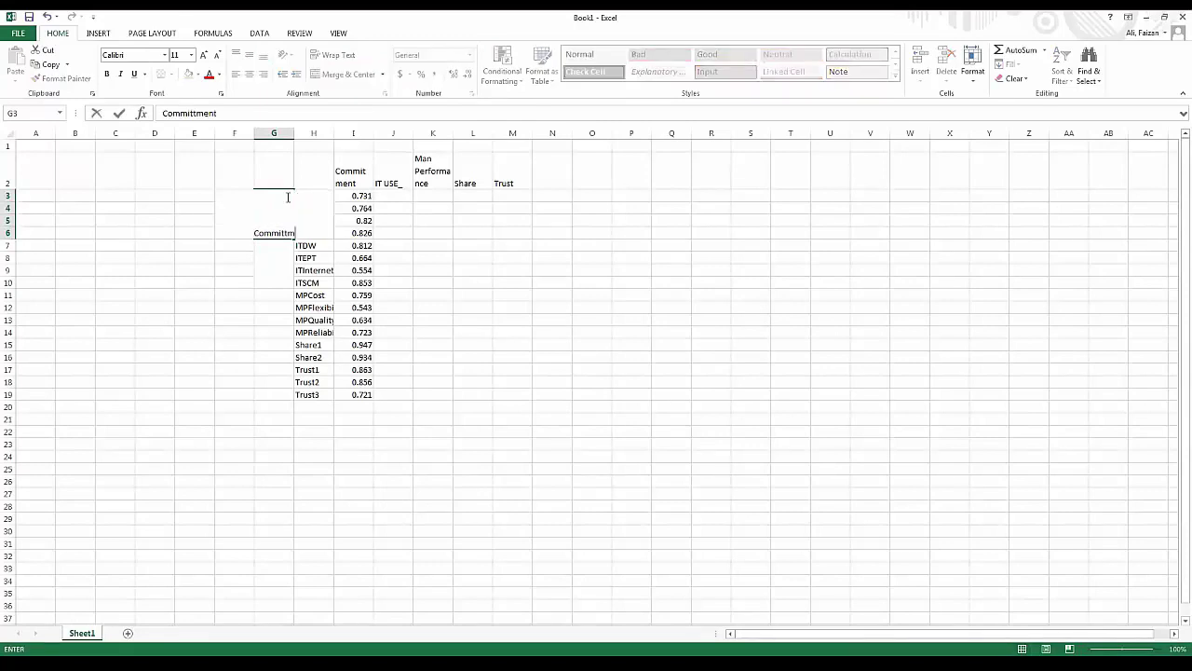
pyautogui.press('Return')
pyautogui.write('IT Use')
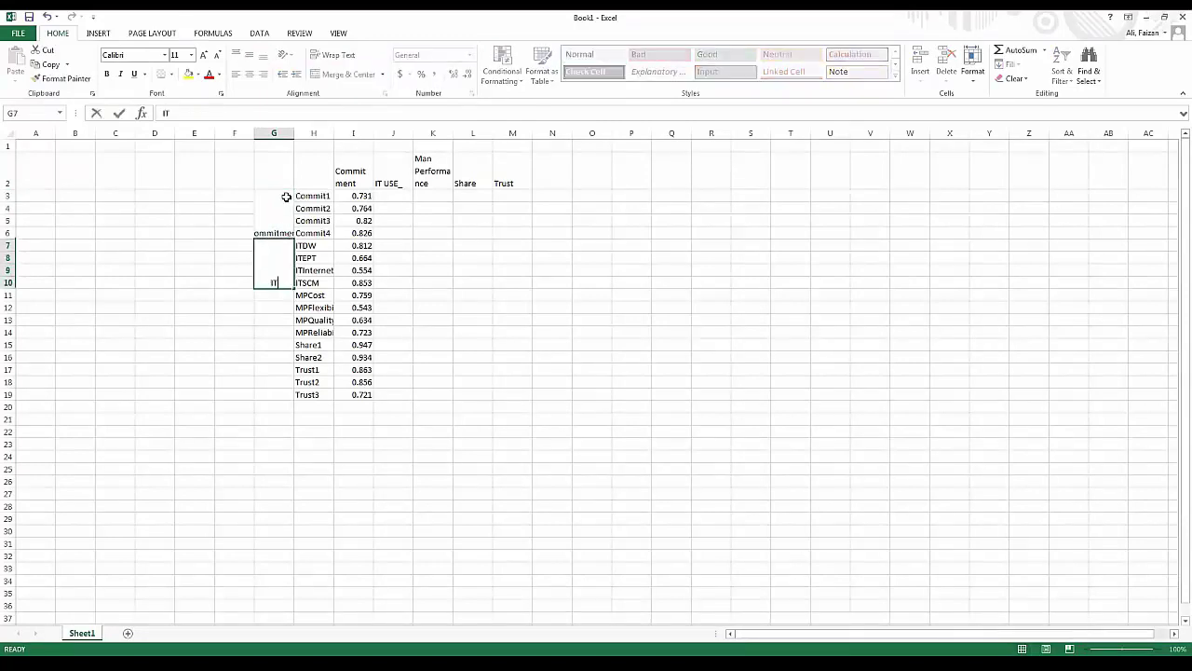
pyautogui.press('Return')
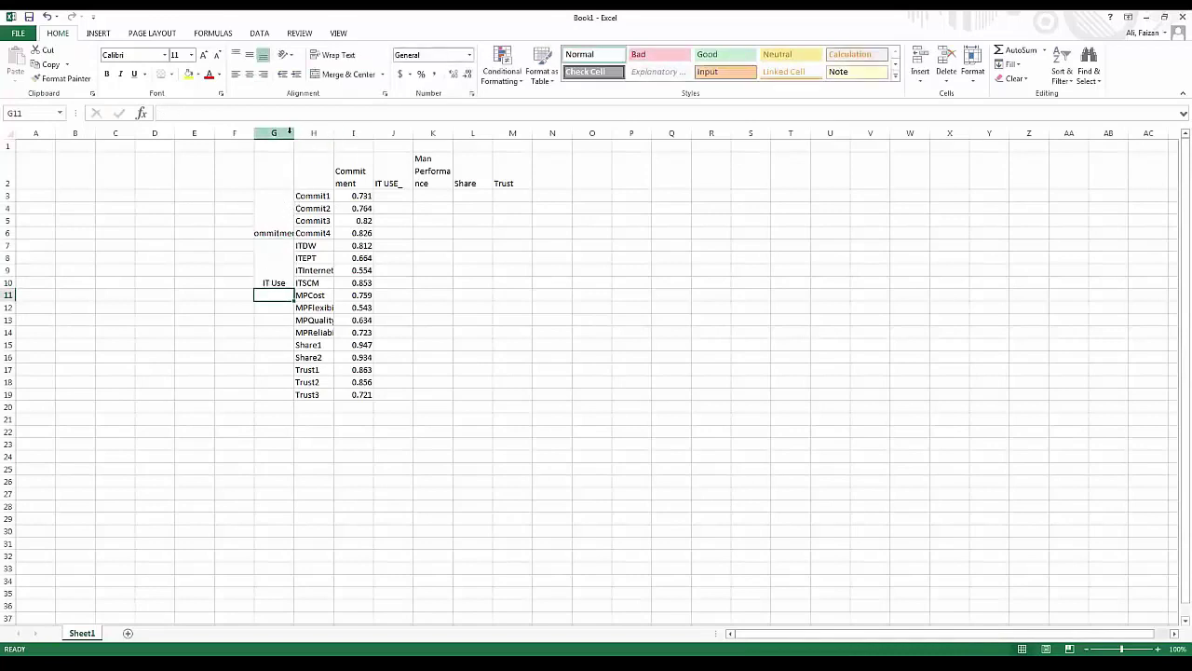
pyautogui.moveTo(291, 133); pyautogui.dragTo(363, 133)
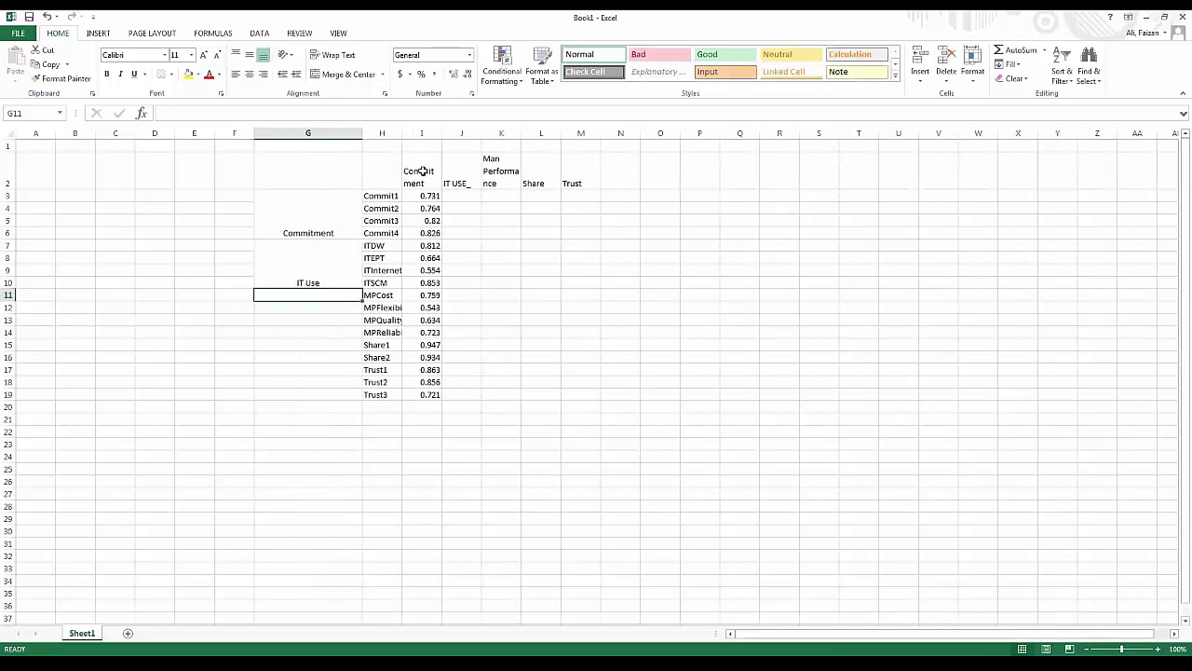
# Enter the table headings Constructs, Items and Loadings in G2:I2.
pyautogui.click(421, 171)
pyautogui.click(367, 173)
pyautogui.click(300, 170)
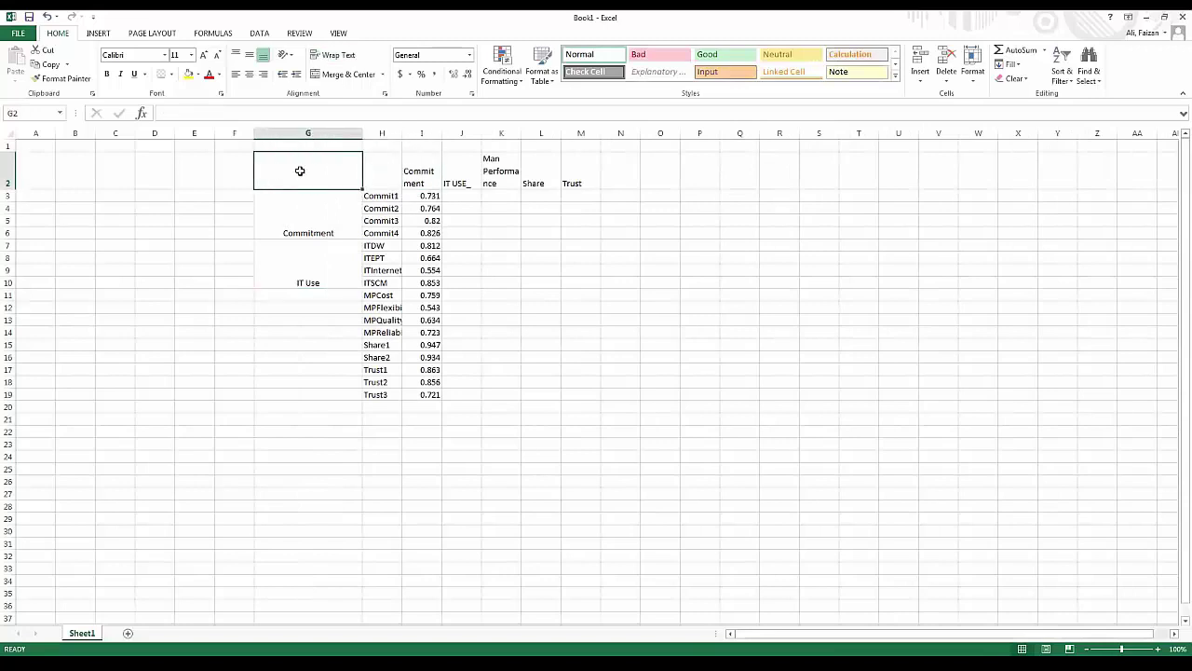
pyautogui.write('Constructs')
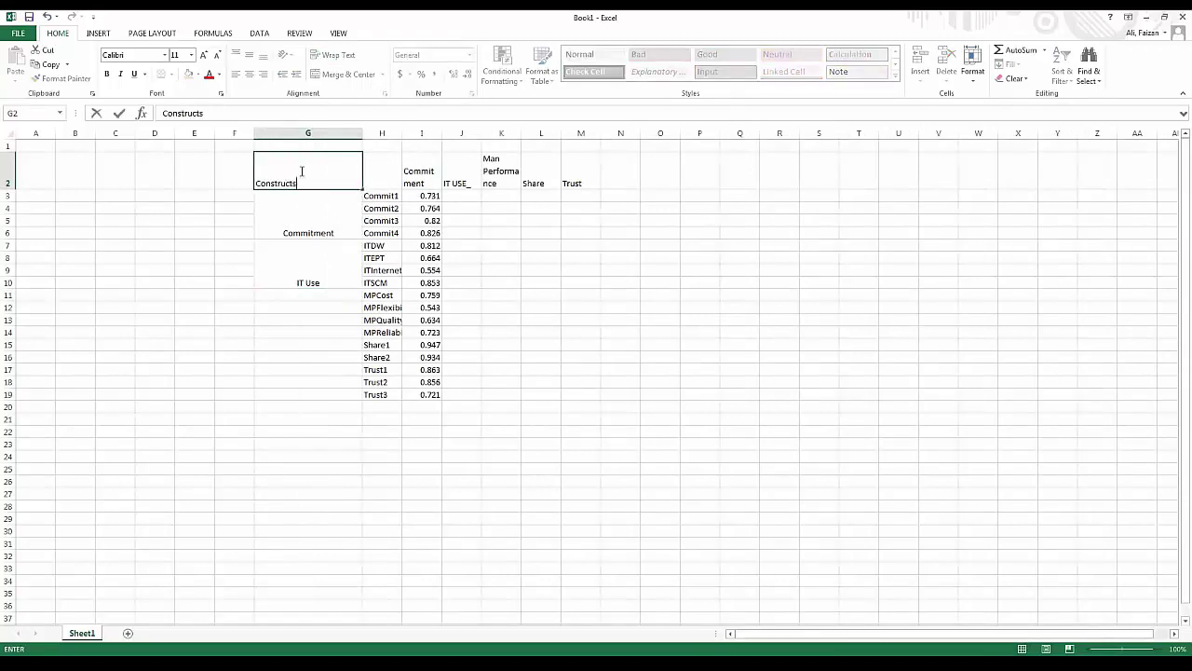
pyautogui.press('Tab')
pyautogui.write('Items')
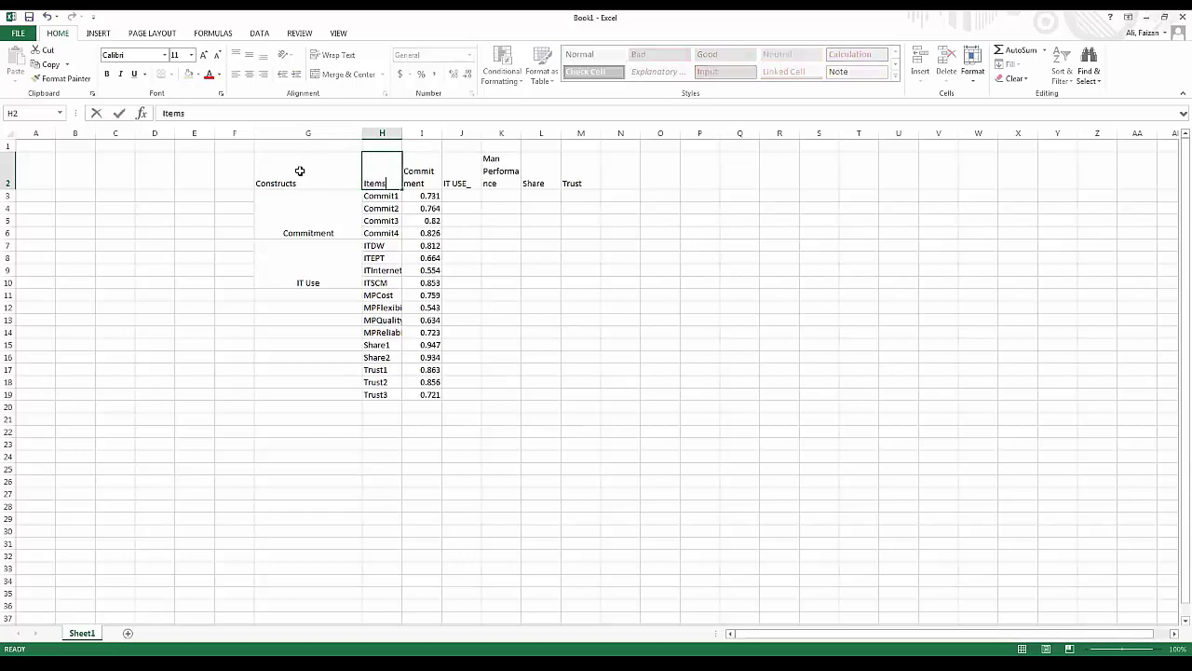
pyautogui.press('Tab')
pyautogui.write('Load')
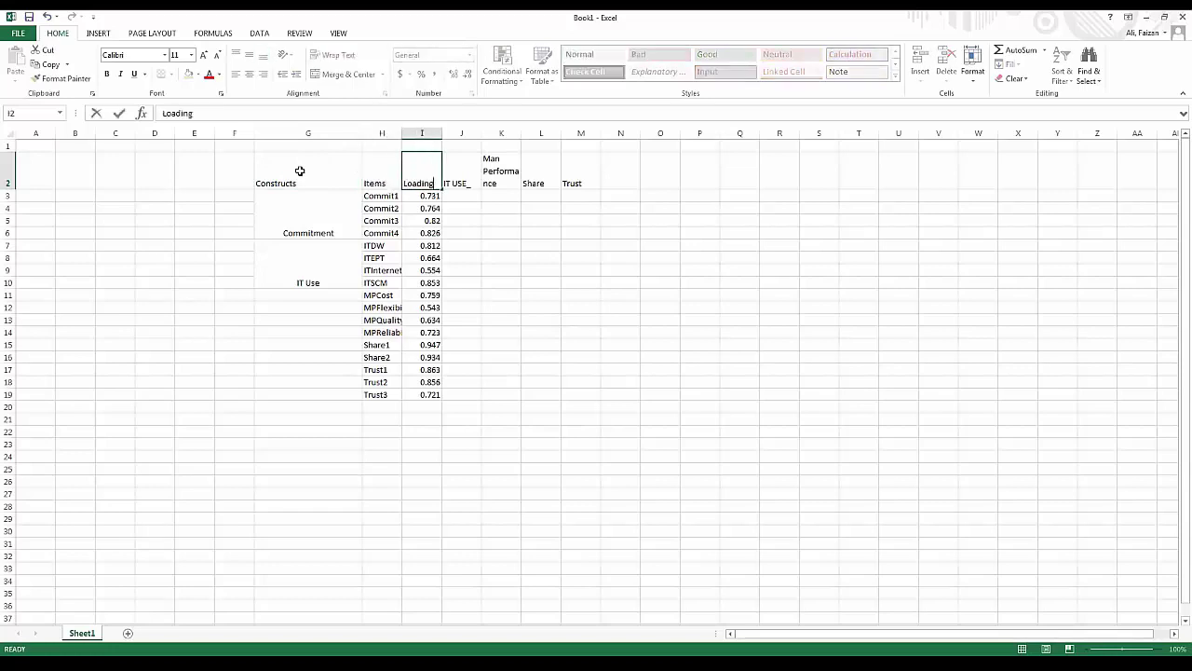
pyautogui.write('ings')
pyautogui.press('Tab')
pyautogui.press('Down')
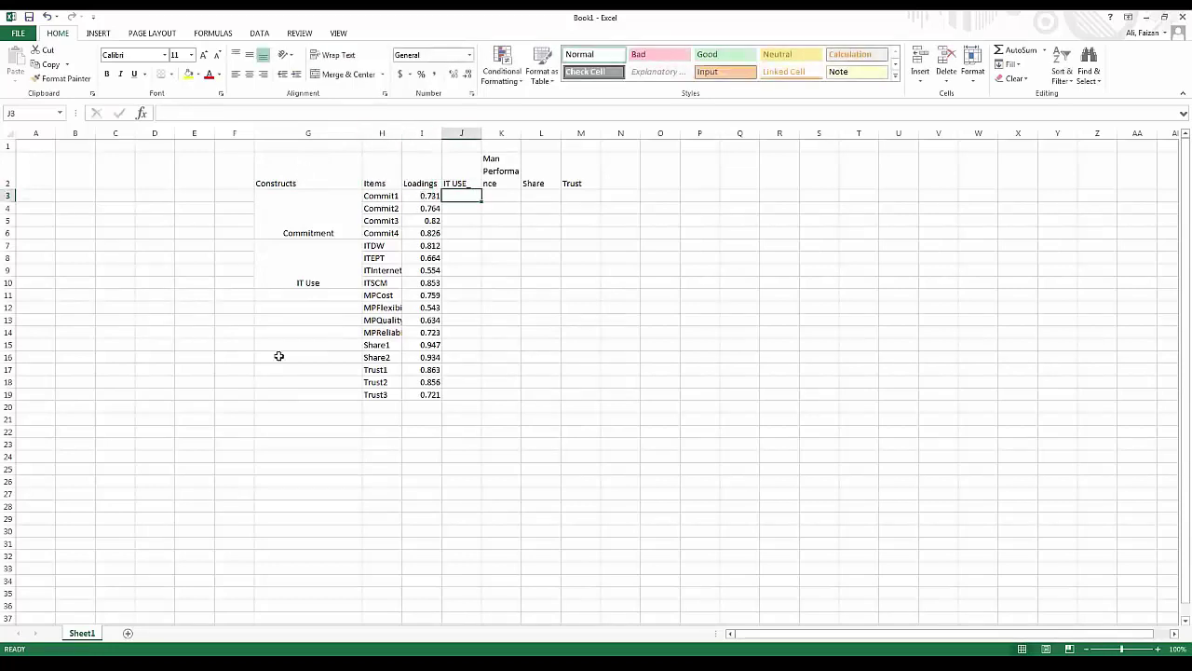
# Clear the leftover construct headings from J2:M2.
pyautogui.moveTo(471, 180); pyautogui.dragTo(578, 180)
pyautogui.press('Delete')
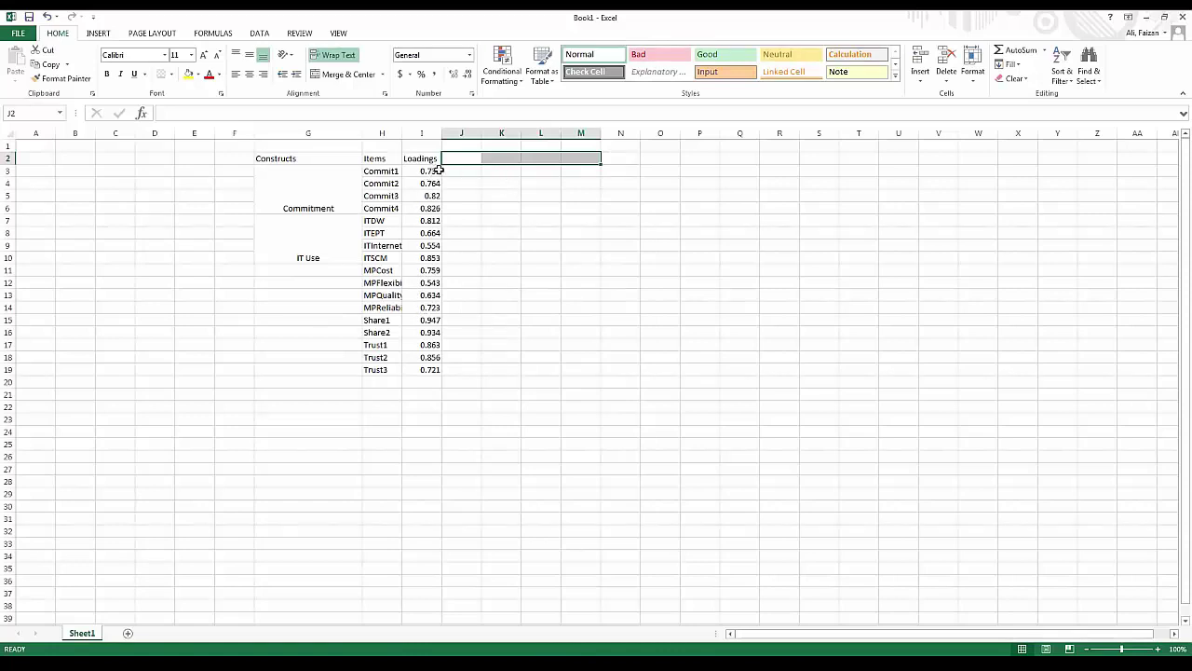
pyautogui.click(326, 243)
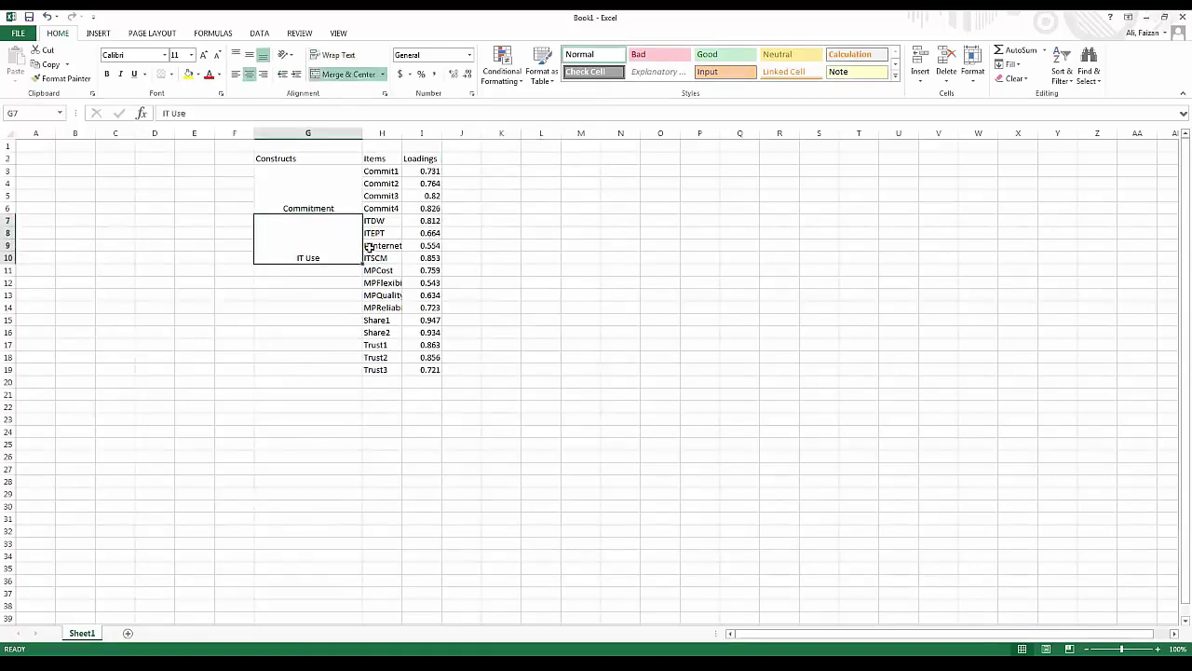
pyautogui.moveTo(441, 257); pyautogui.dragTo(398, 261)
pyautogui.click(432, 220)
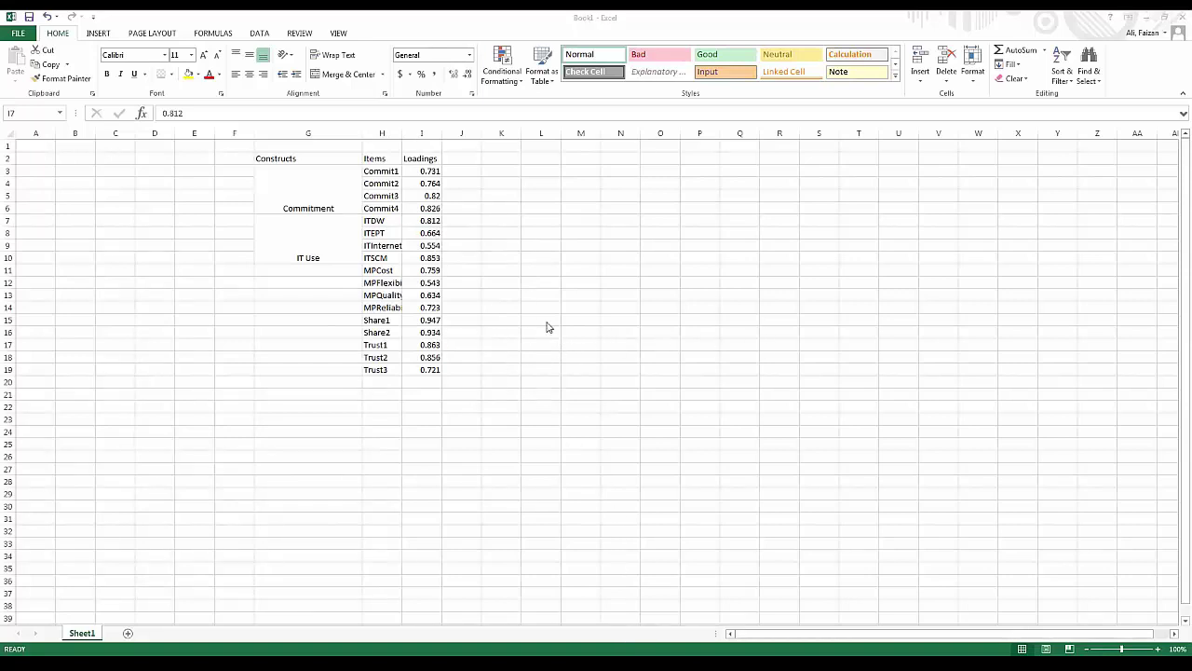
# Switch to SmartPLS and examine the Construct Reliability and Validity matrix and the Cronbach's Alpha chart.
pyautogui.hotkey('alt', 'Tab')
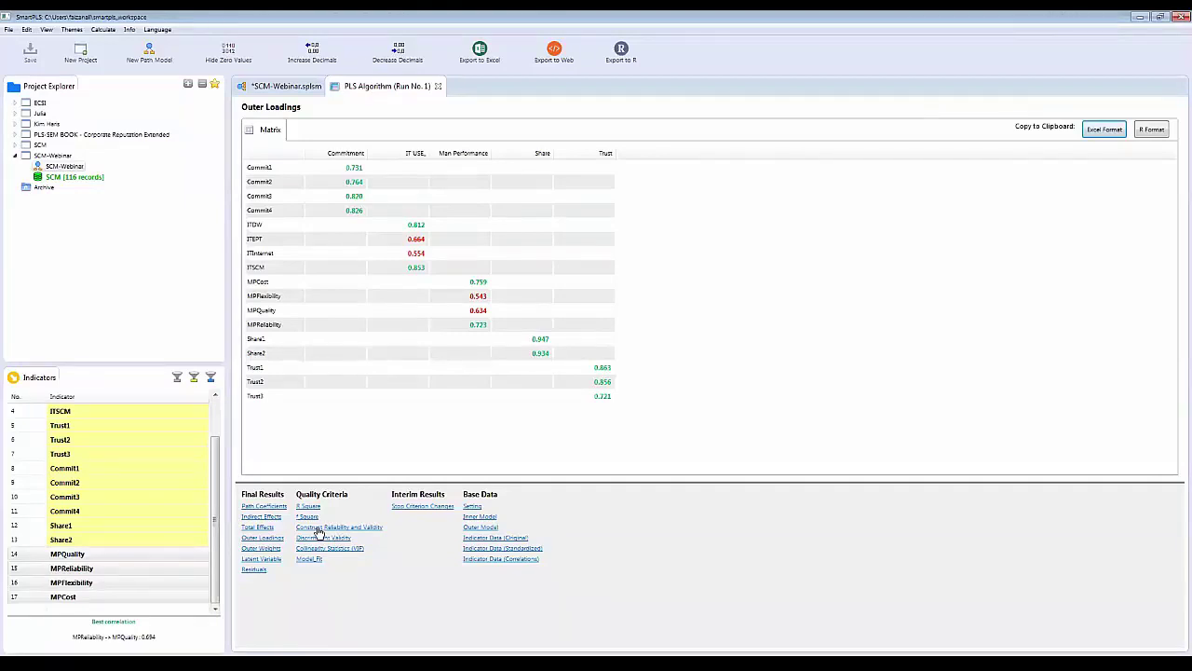
pyautogui.click(317, 528)
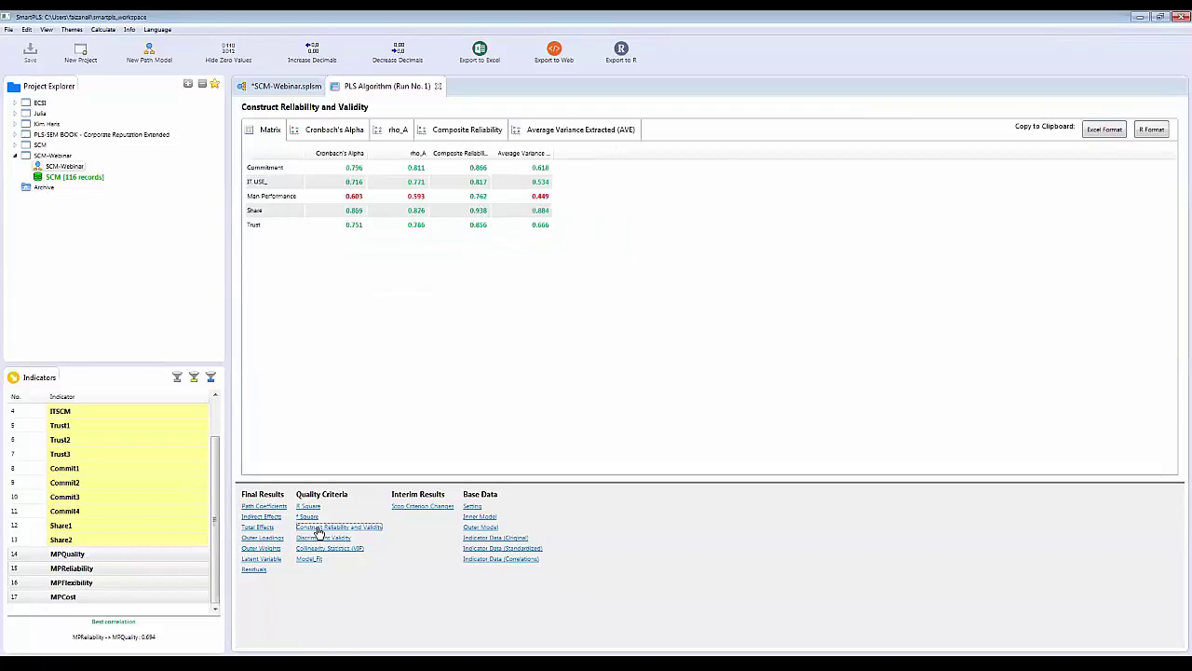
pyautogui.click(333, 135)
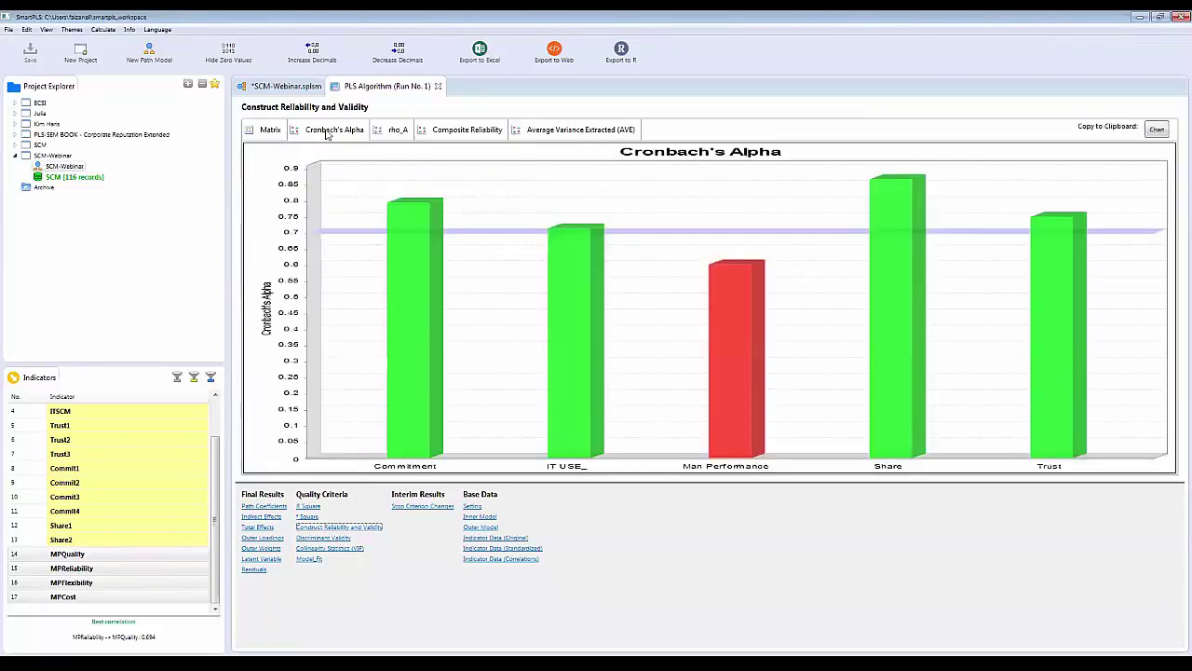
pyautogui.click(276, 133)
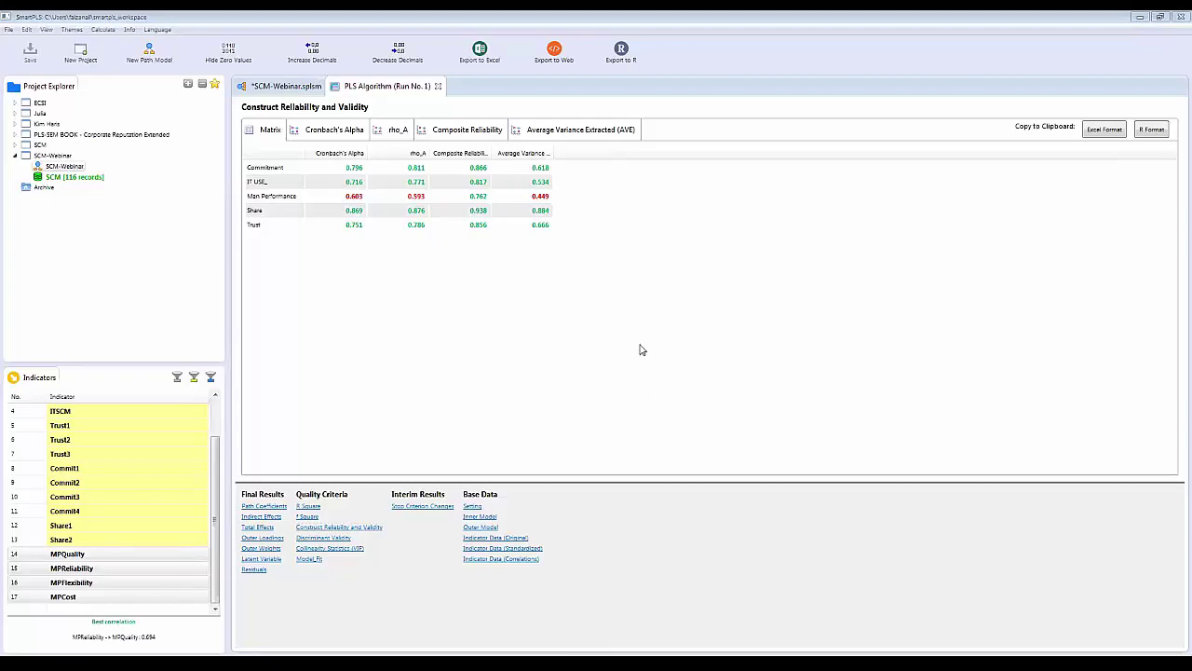
# Switch to the article PDF in Adobe Acrobat and examine Table 3 on validity and reliability and Table 4 on discriminant validity.
pyautogui.hotkey('alt', 'Tab')
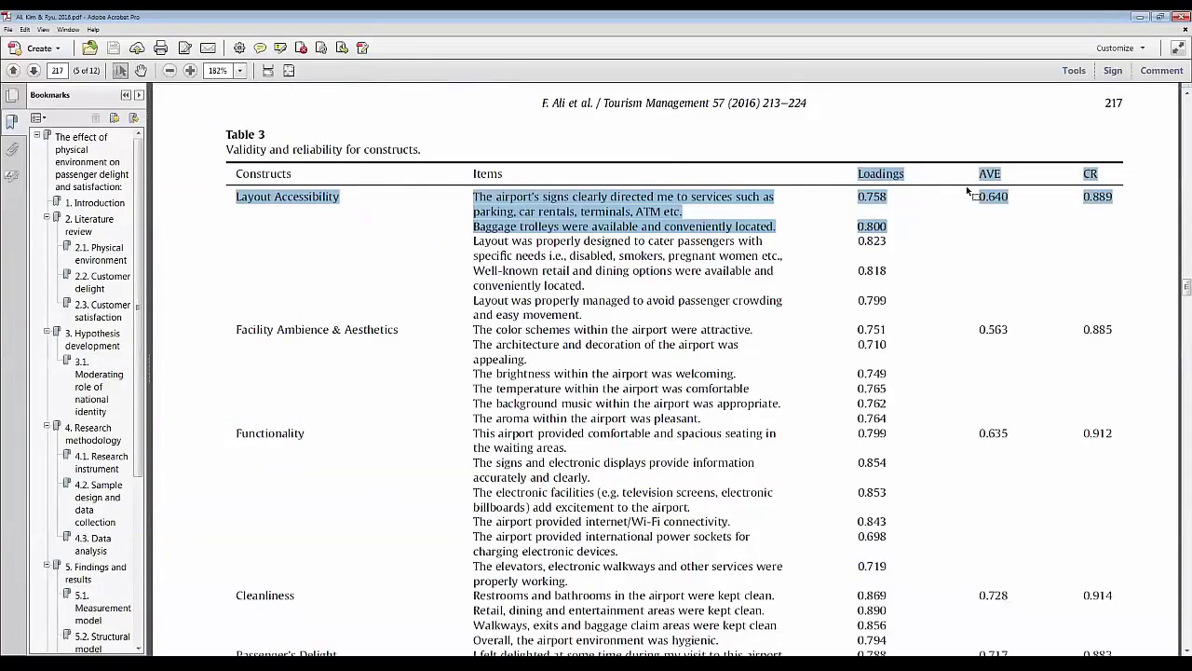
pyautogui.scroll(-4, 1071, 233)
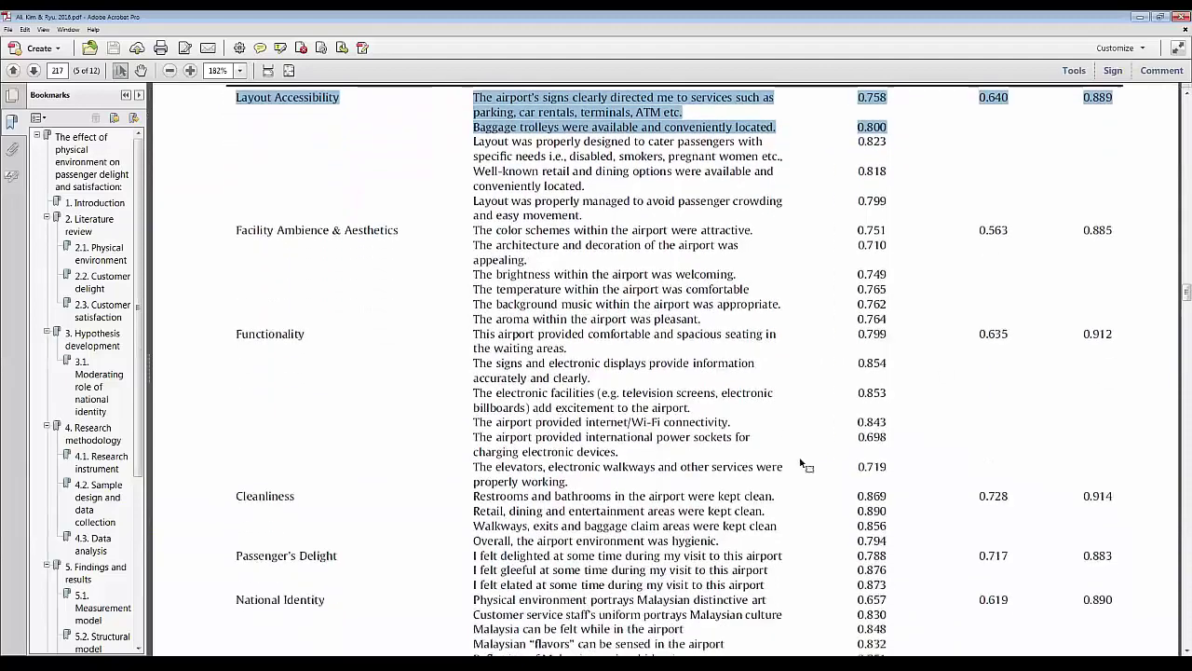
pyautogui.scroll(-1, 797, 457)
pyautogui.scroll(4, 937, 434)
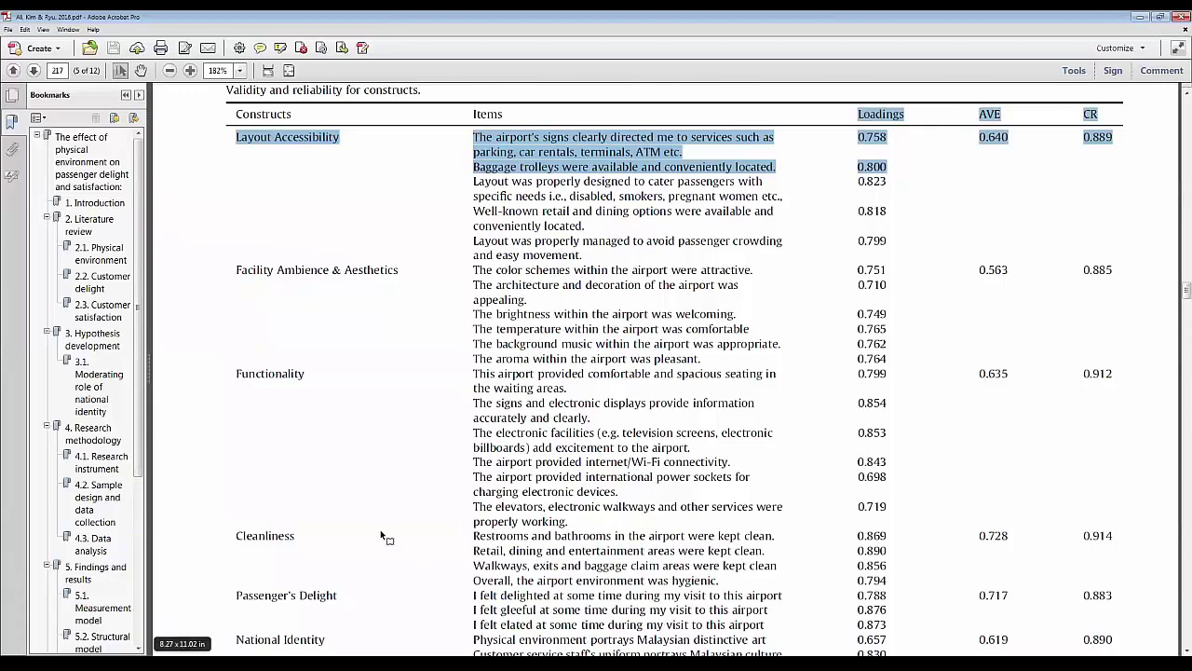
pyautogui.scroll(-5, 380, 529)
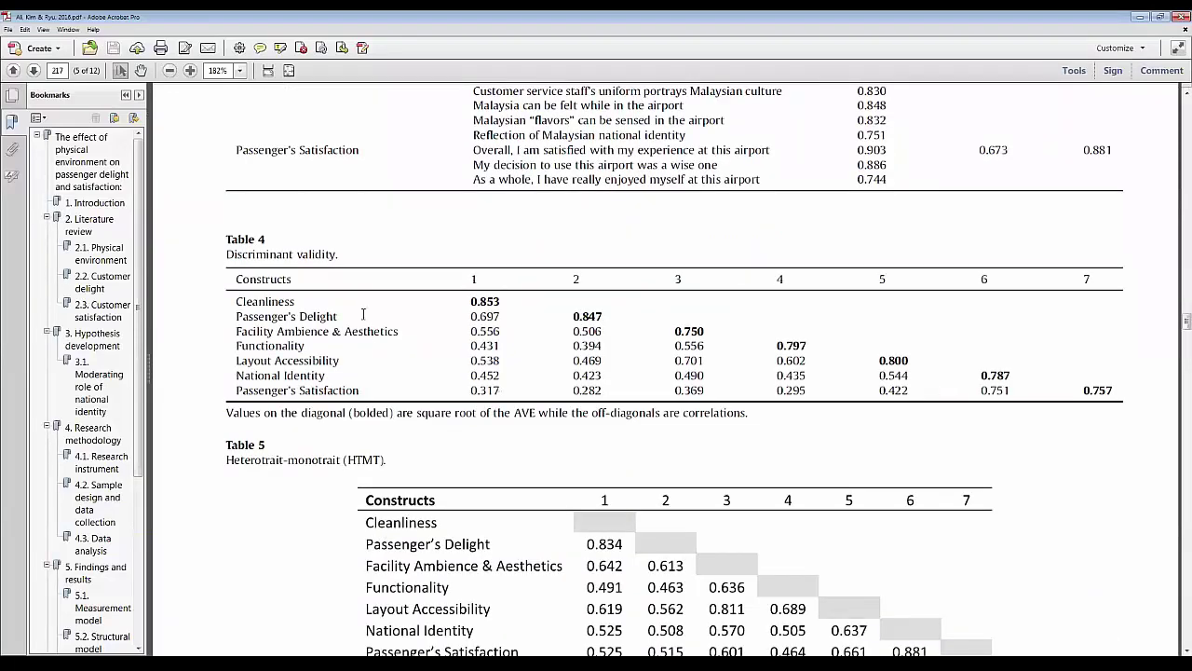
pyautogui.moveTo(226, 253); pyautogui.dragTo(328, 261)
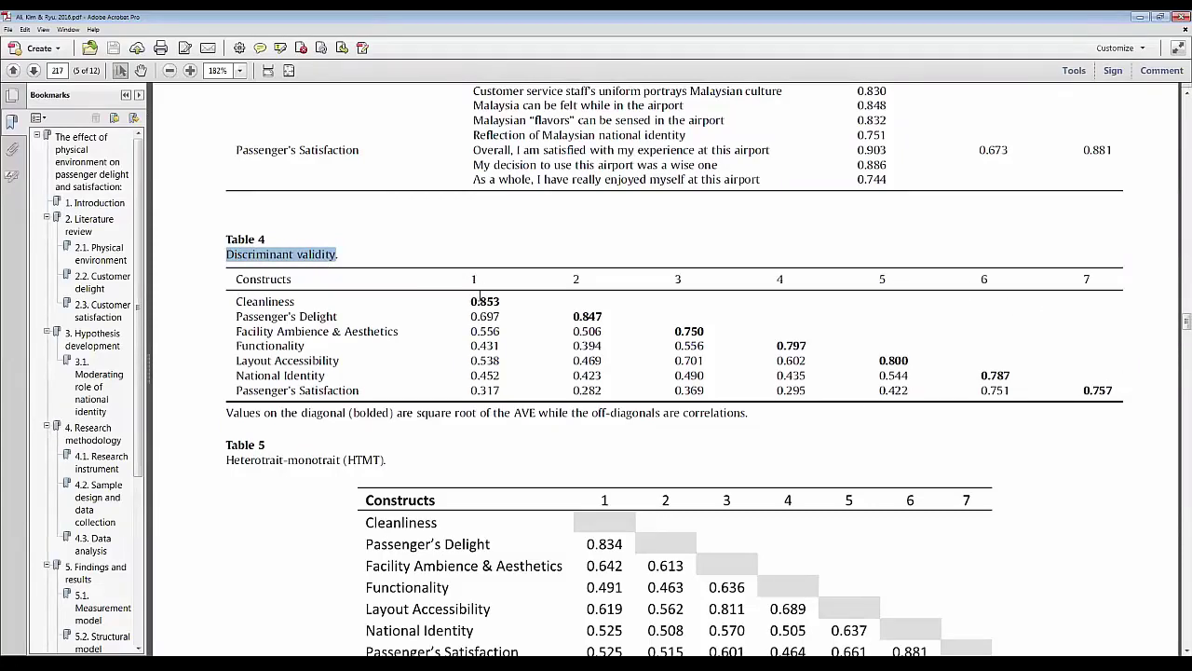
pyautogui.moveTo(468, 300); pyautogui.dragTo(504, 299)
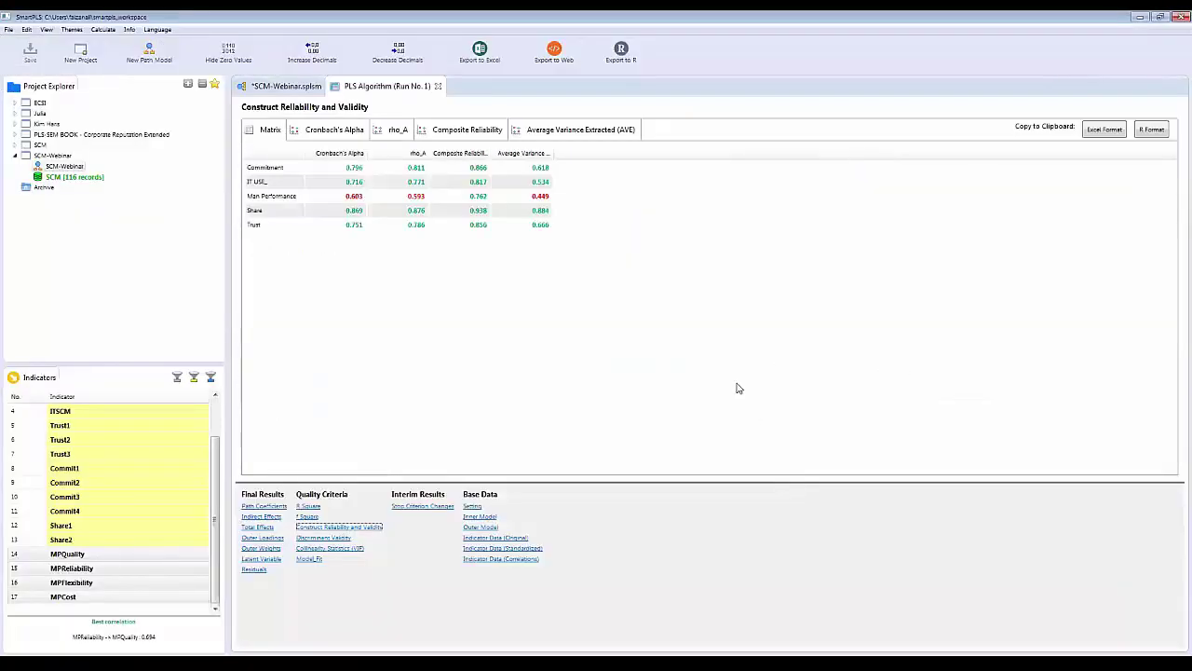
# Switch back to SmartPLS and copy the Discriminant Validity report's Fornell-Larcker Criterion matrix to the clipboard in Excel format.
pyautogui.hotkey('alt', 'Tab')
pyautogui.click(334, 540)
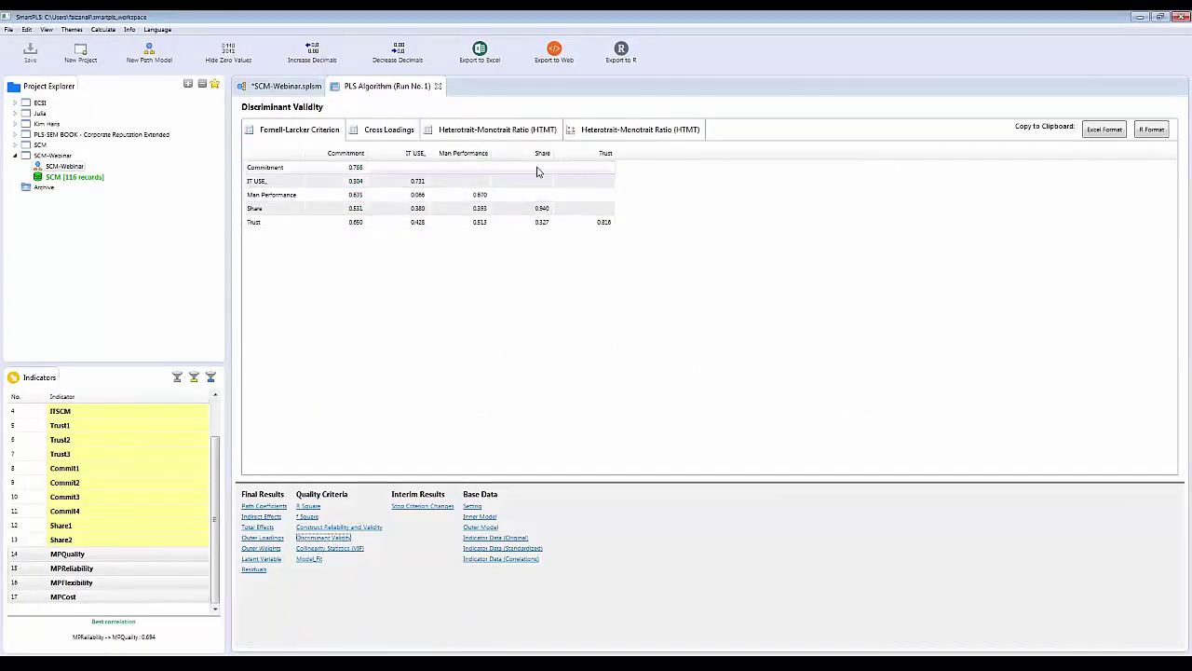
pyautogui.click(1105, 128)
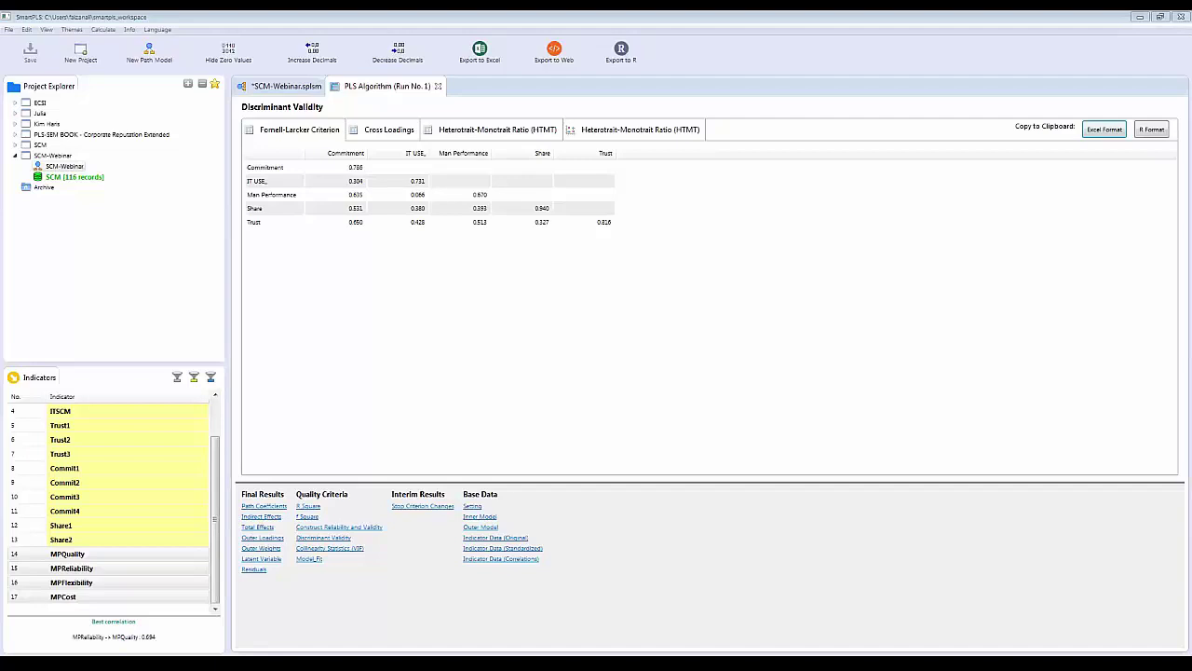
# Switch to the article PDF in Adobe Acrobat and examine how Table 5 reports the heterotrait-monotrait (HTMT) ratios.
pyautogui.hotkey('alt', 'Tab')
pyautogui.scroll(-2, 619, 355)
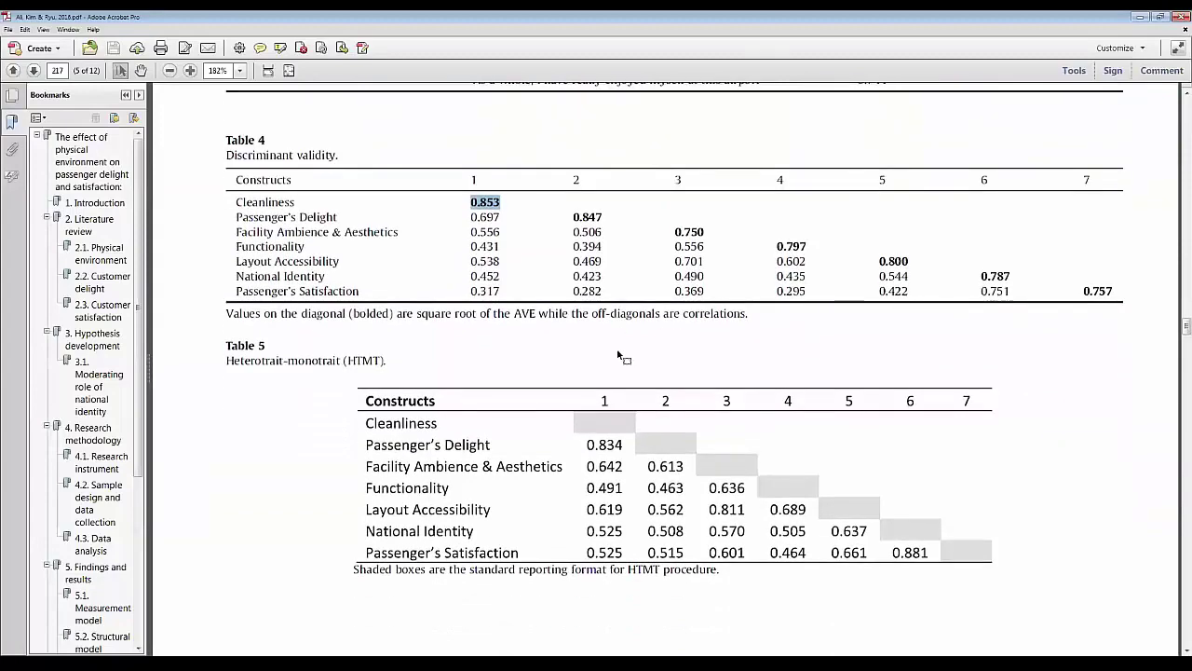
pyautogui.scroll(-15, 618, 354)
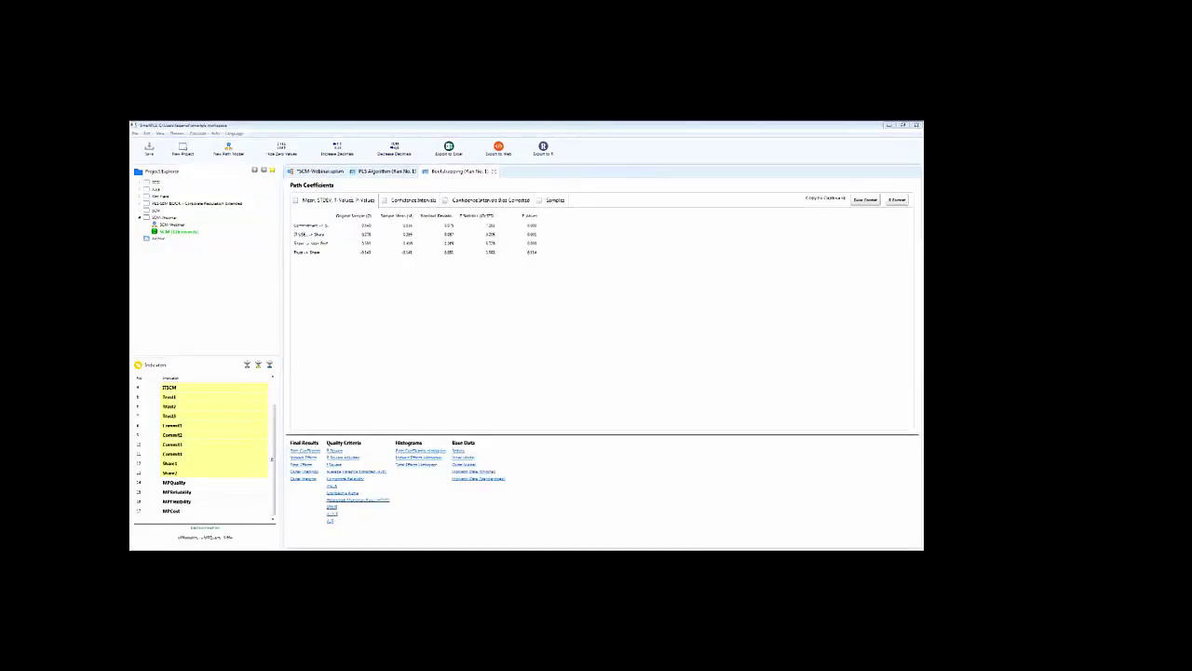
# View the Bootstrapping report's R Square results, and run the PLS Algorithm again on the SCM-Webinar model.
pyautogui.click(333, 450)
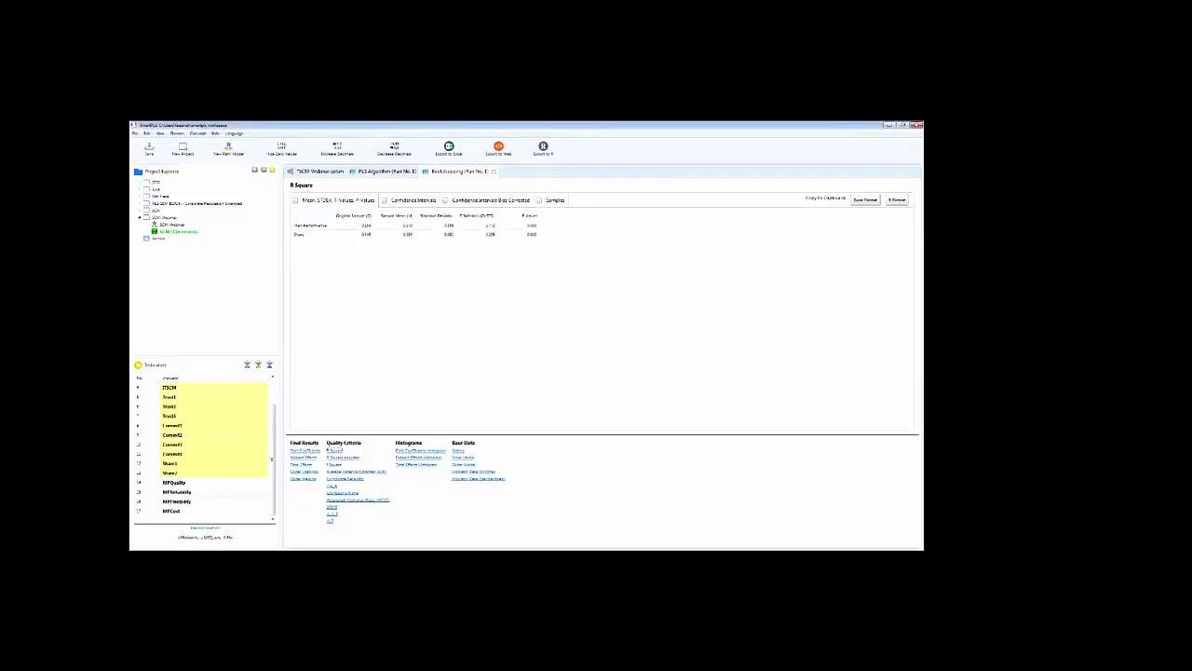
pyautogui.click(384, 172)
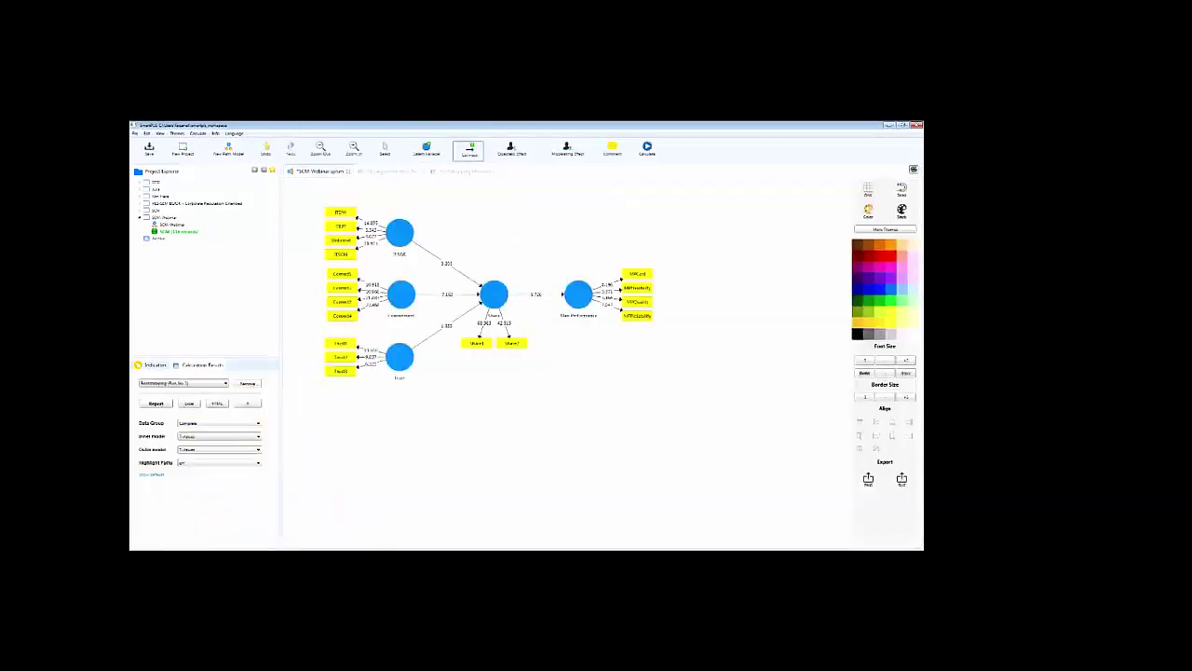
pyautogui.click(647, 147)
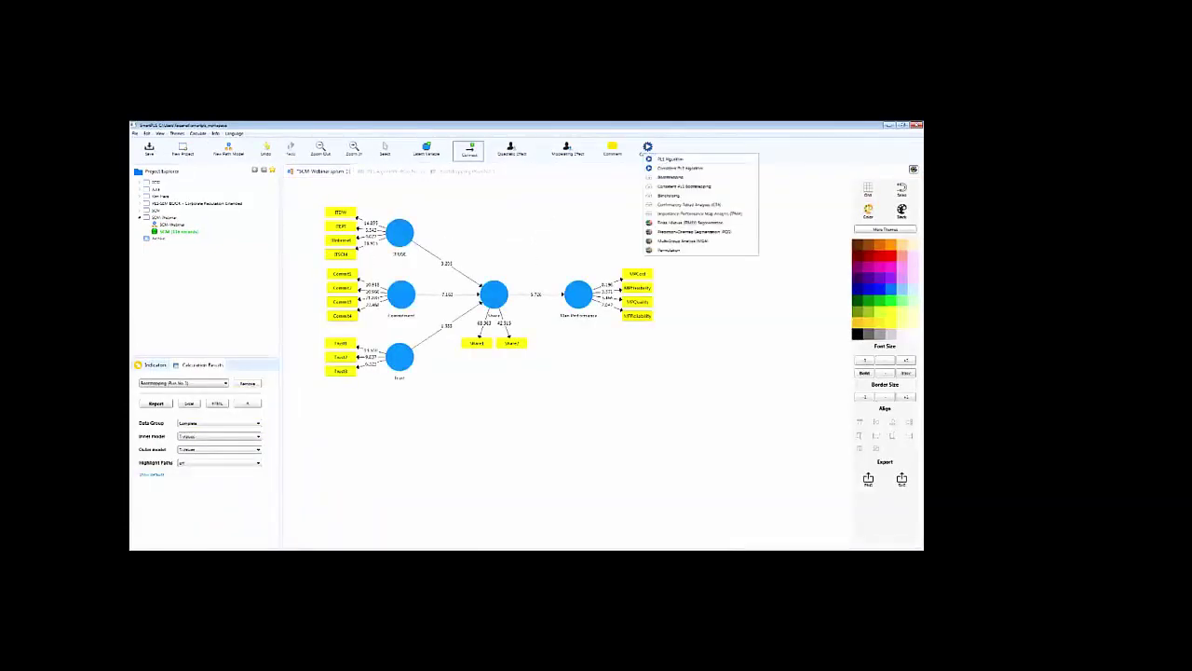
pyautogui.click(689, 162)
pyautogui.press('Return')
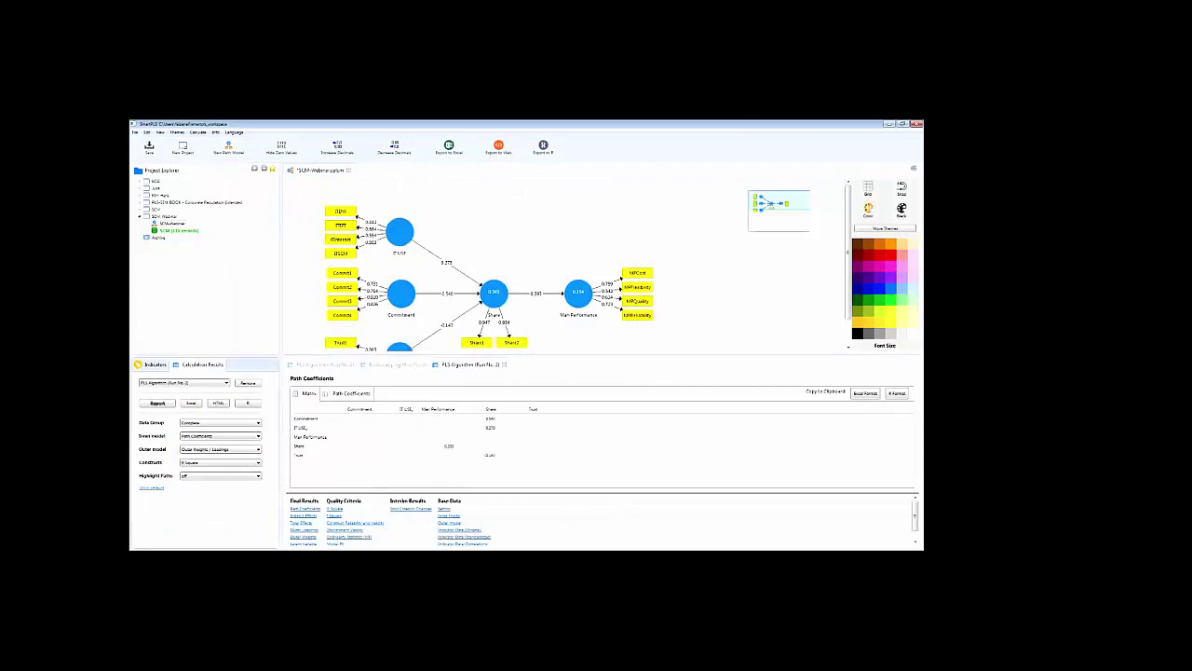
pyautogui.moveTo(574, 300)
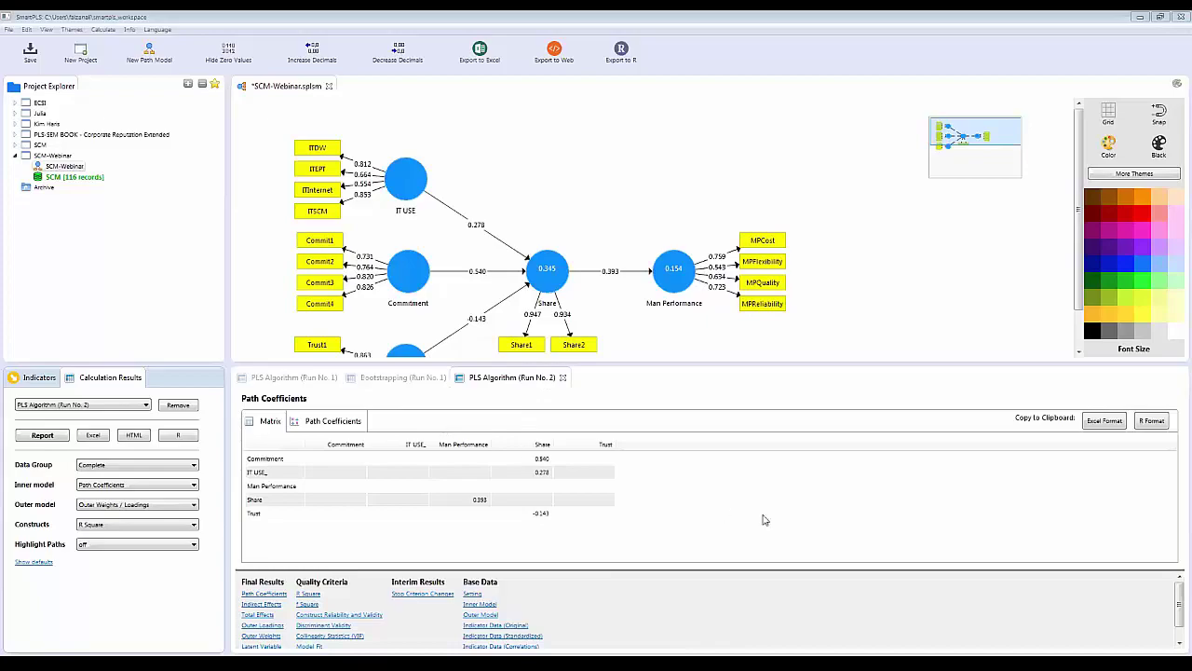
pyautogui.hotkey('alt', 'Tab')
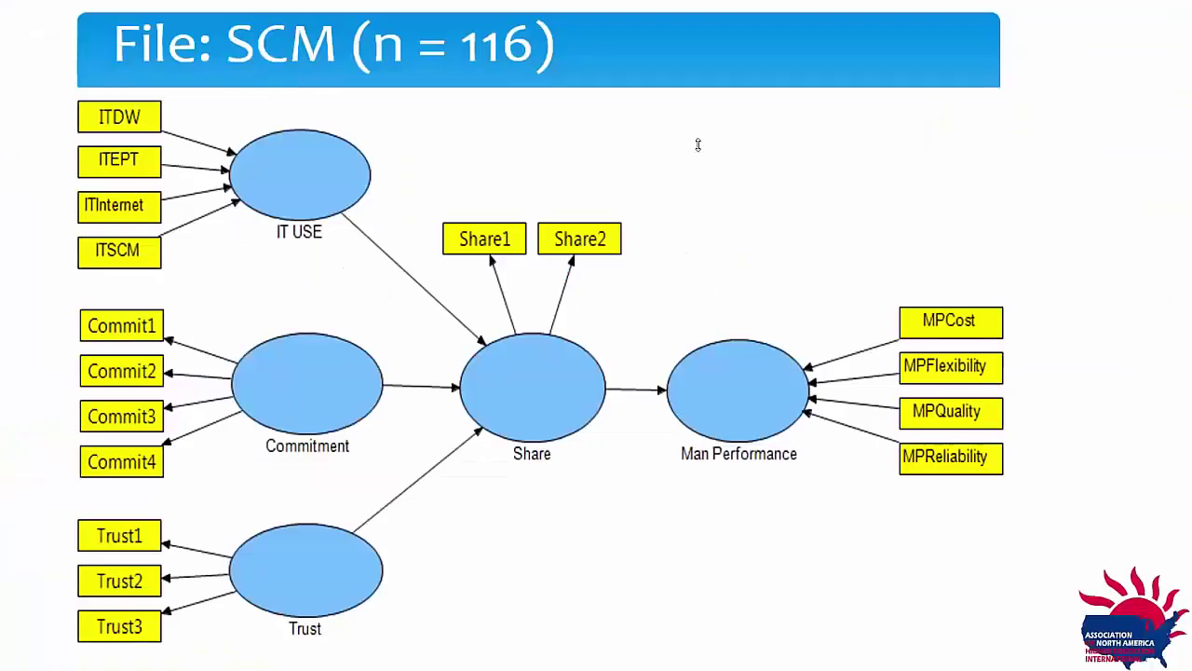
pyautogui.press('Right')
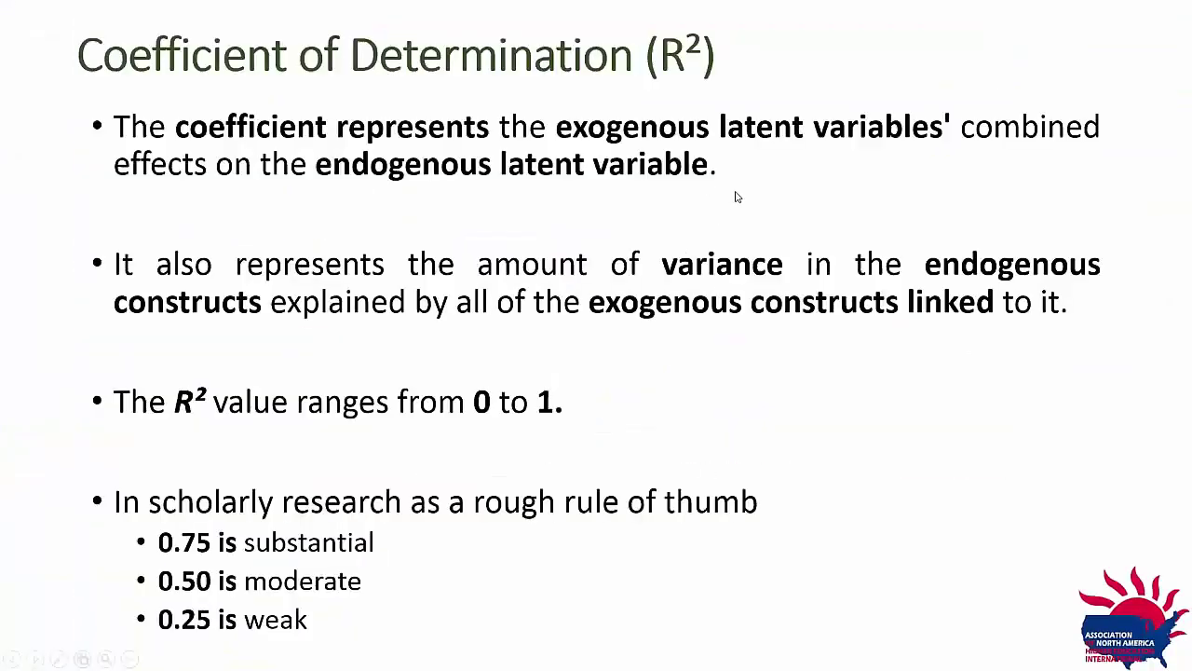
pyautogui.press('Left')
pyautogui.press('Left')
pyautogui.press('Left')
pyautogui.press('Left')
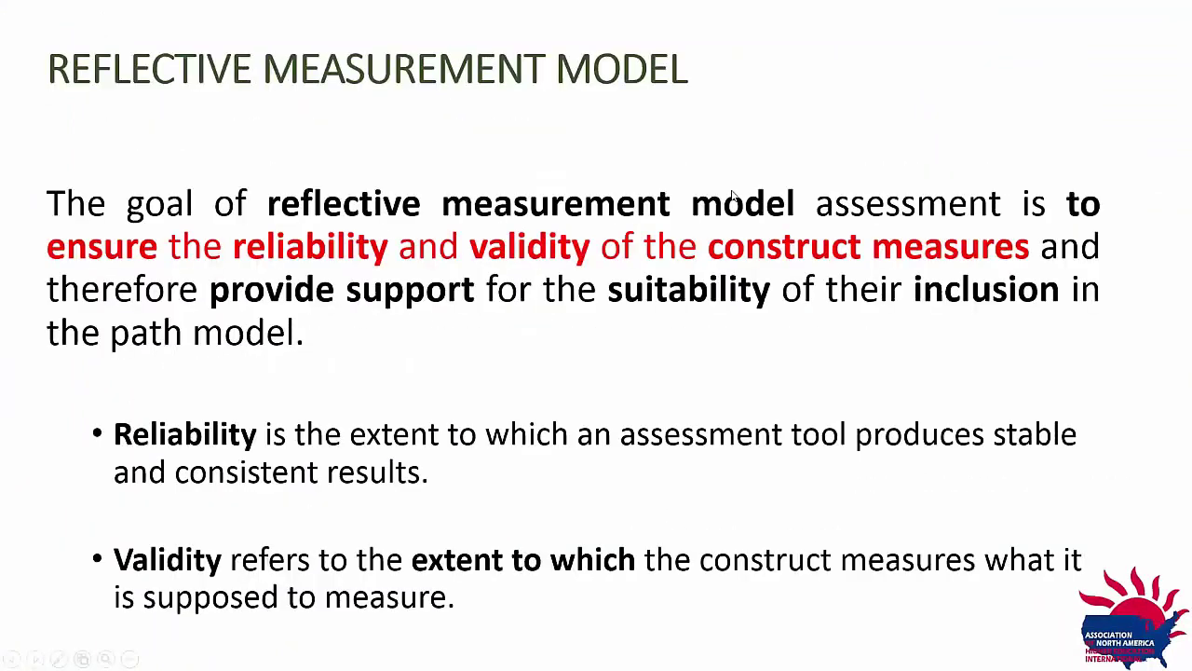
pyautogui.press('End')
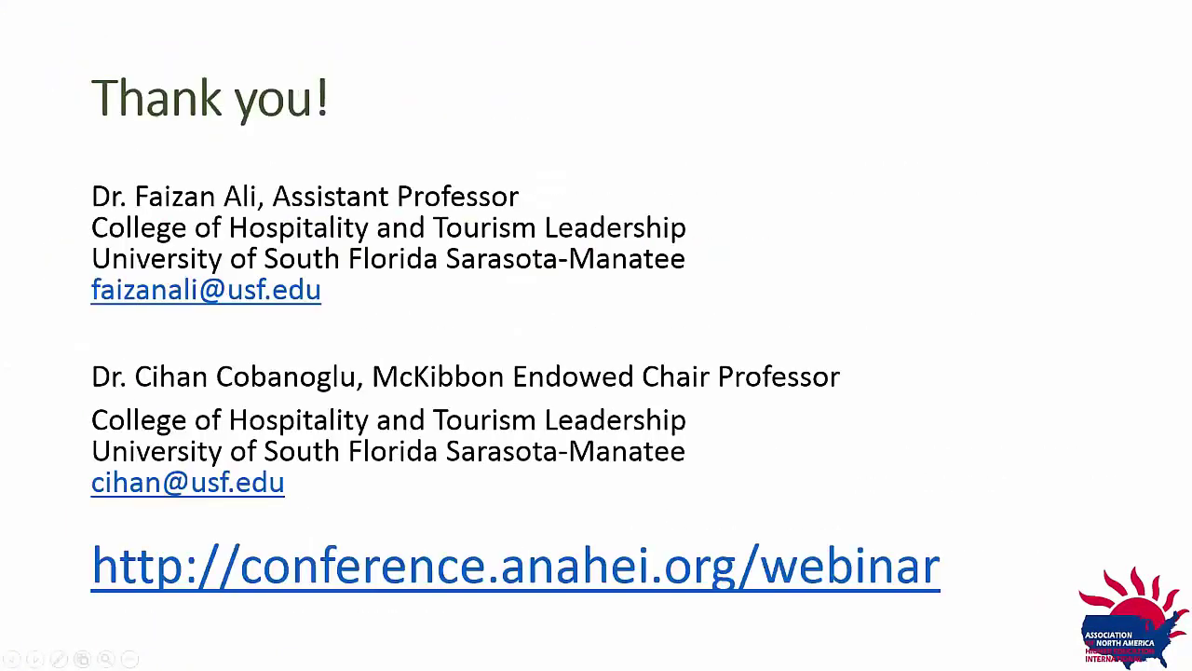